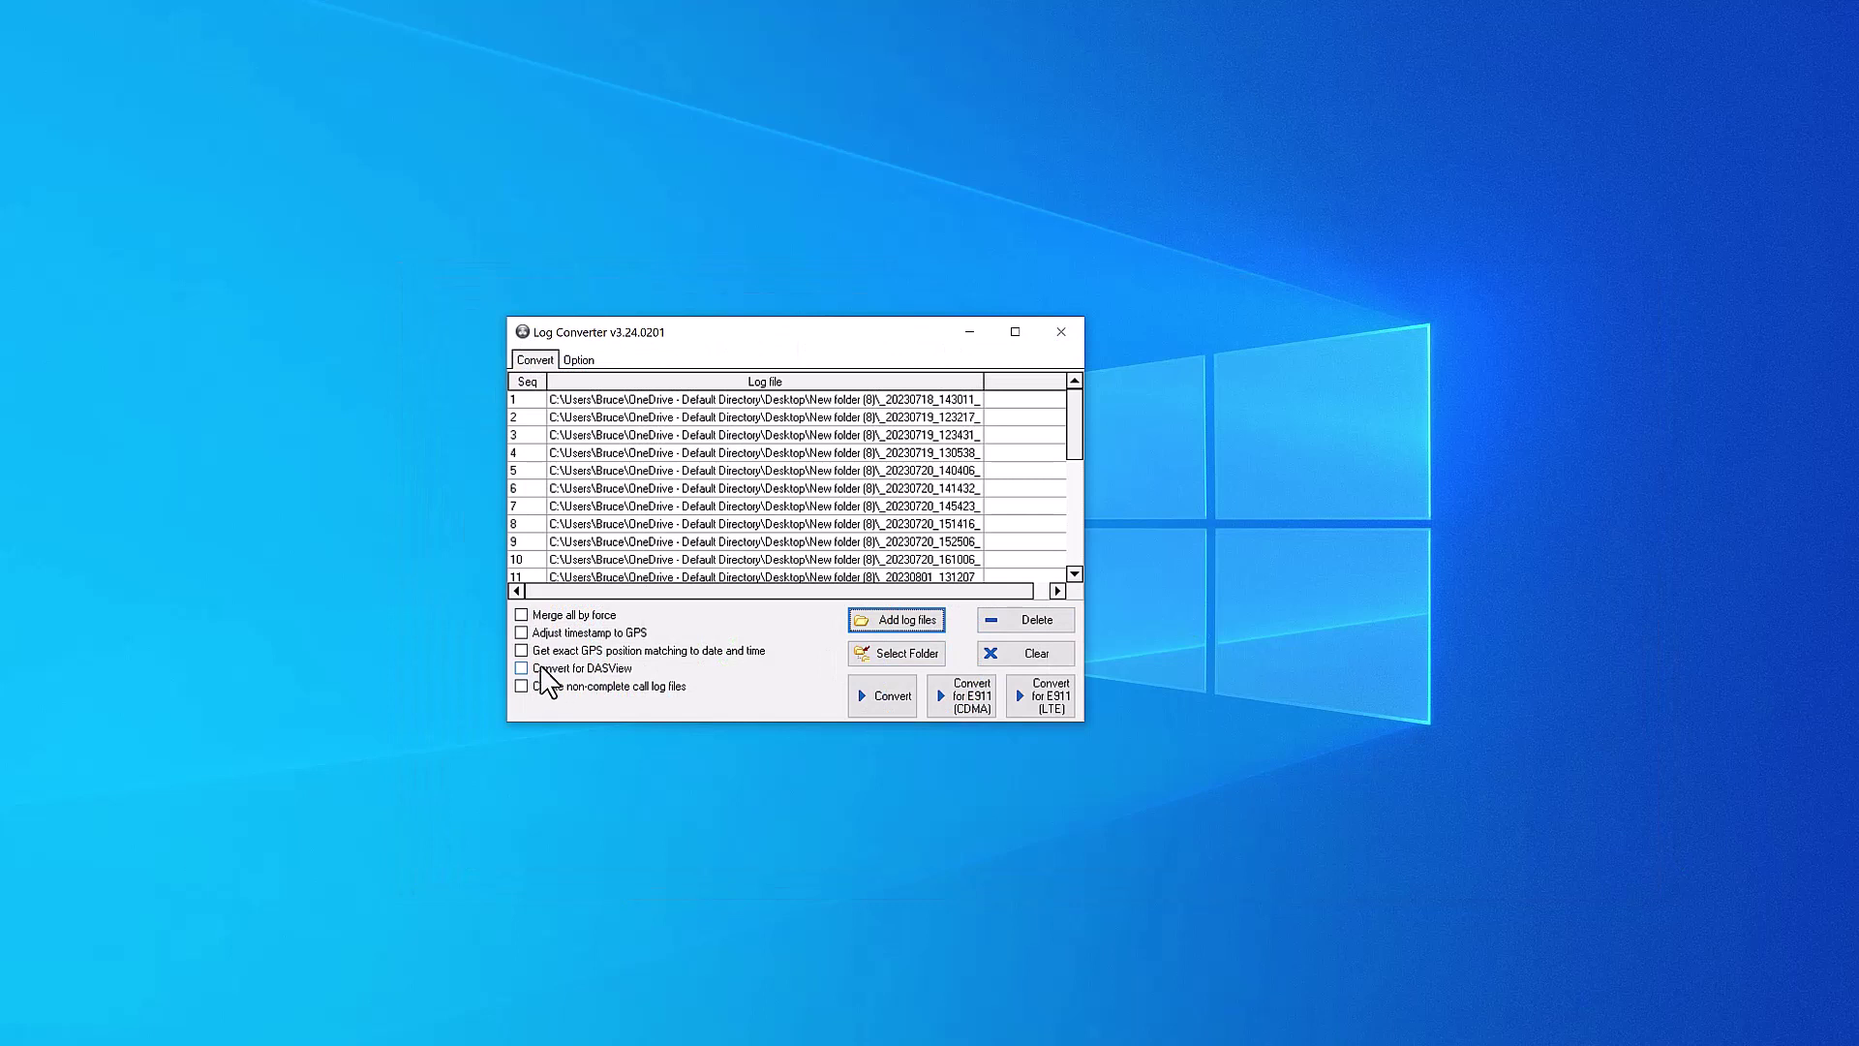
# - Enable conversion for DASView, check the scanner CW RSSI to RSRP option, and start converting the log files
pyautogui.click(524, 669)
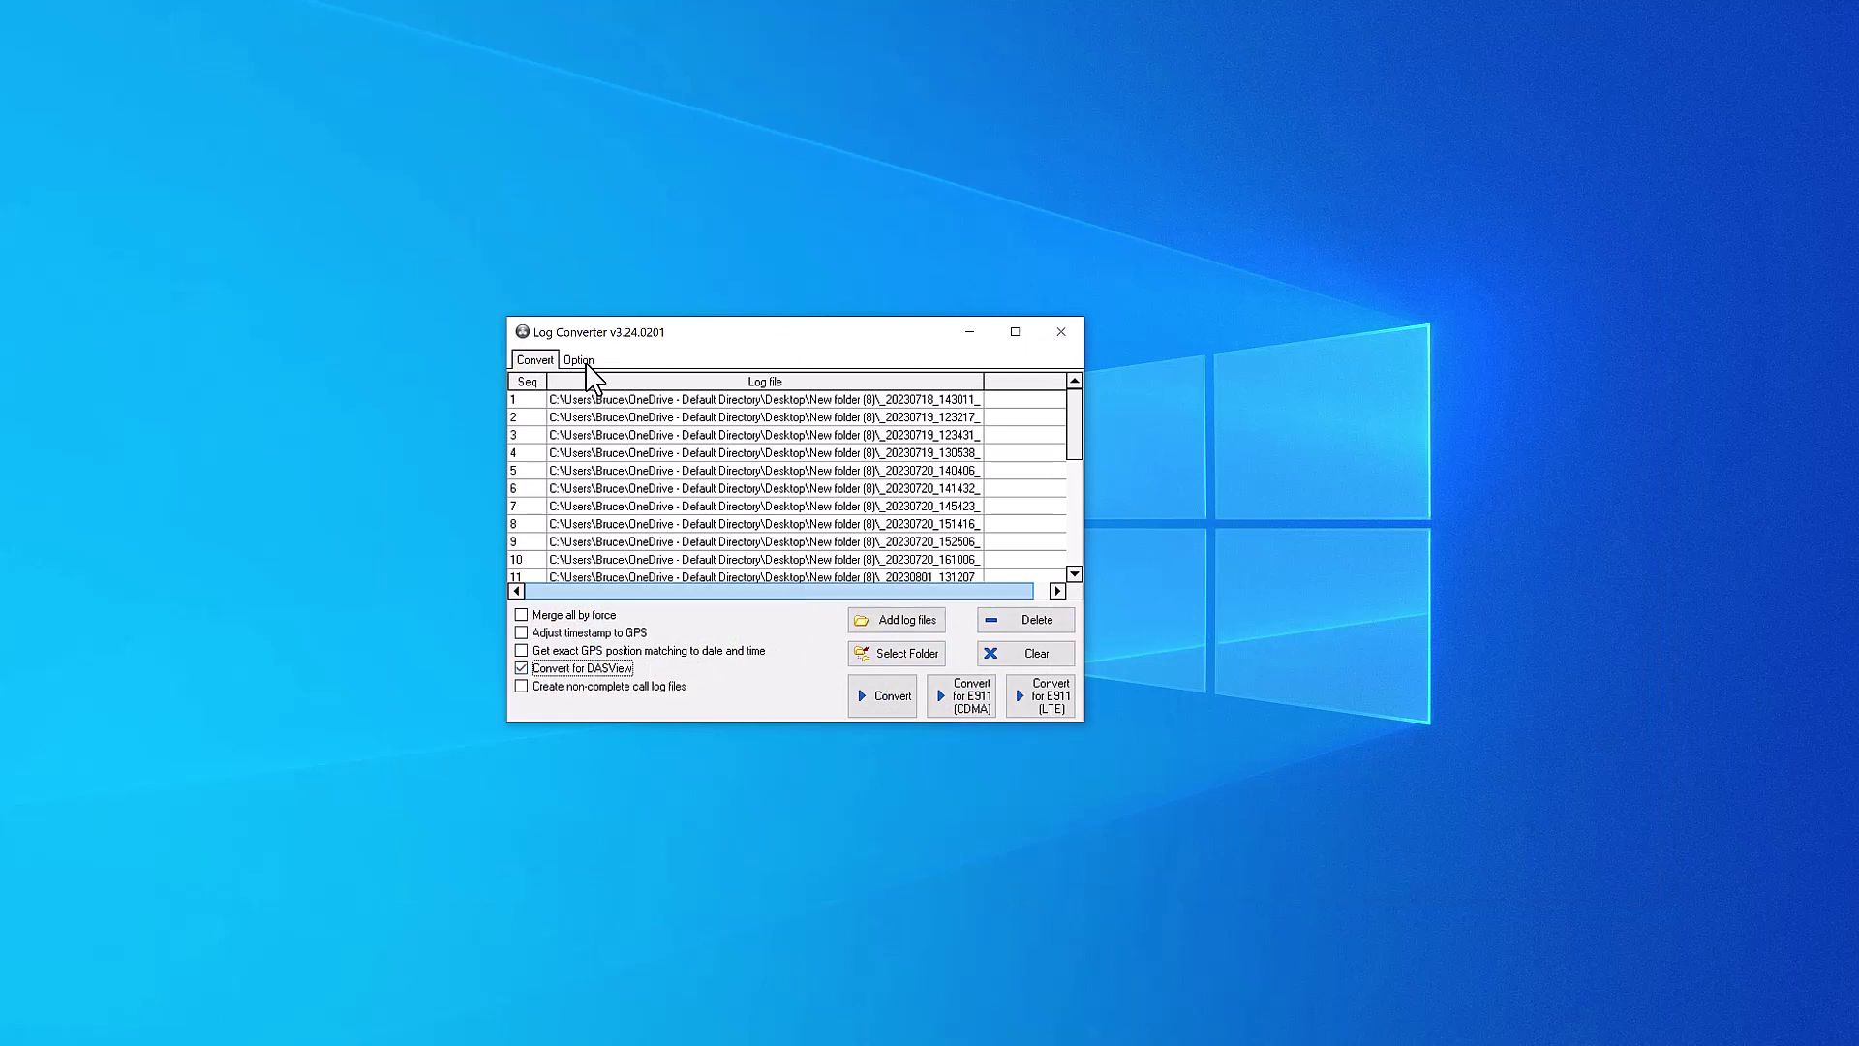
pyautogui.click(585, 364)
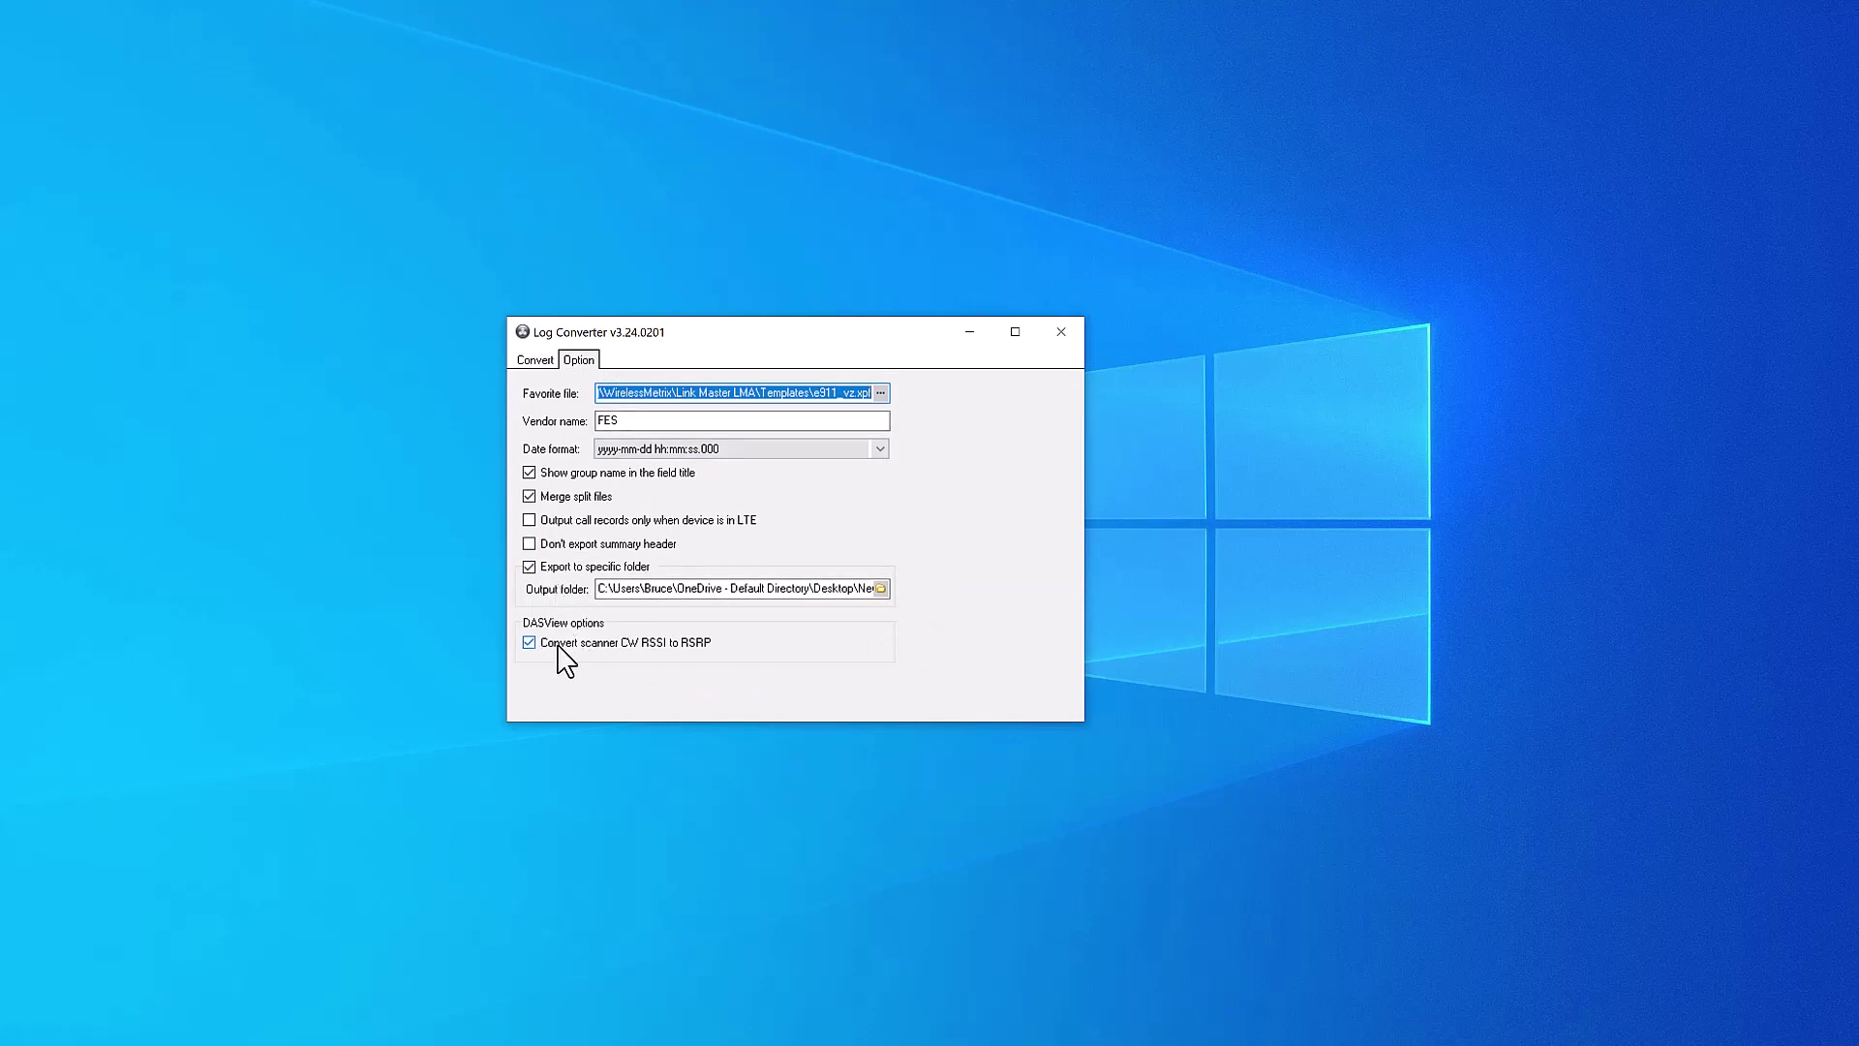
pyautogui.click(534, 360)
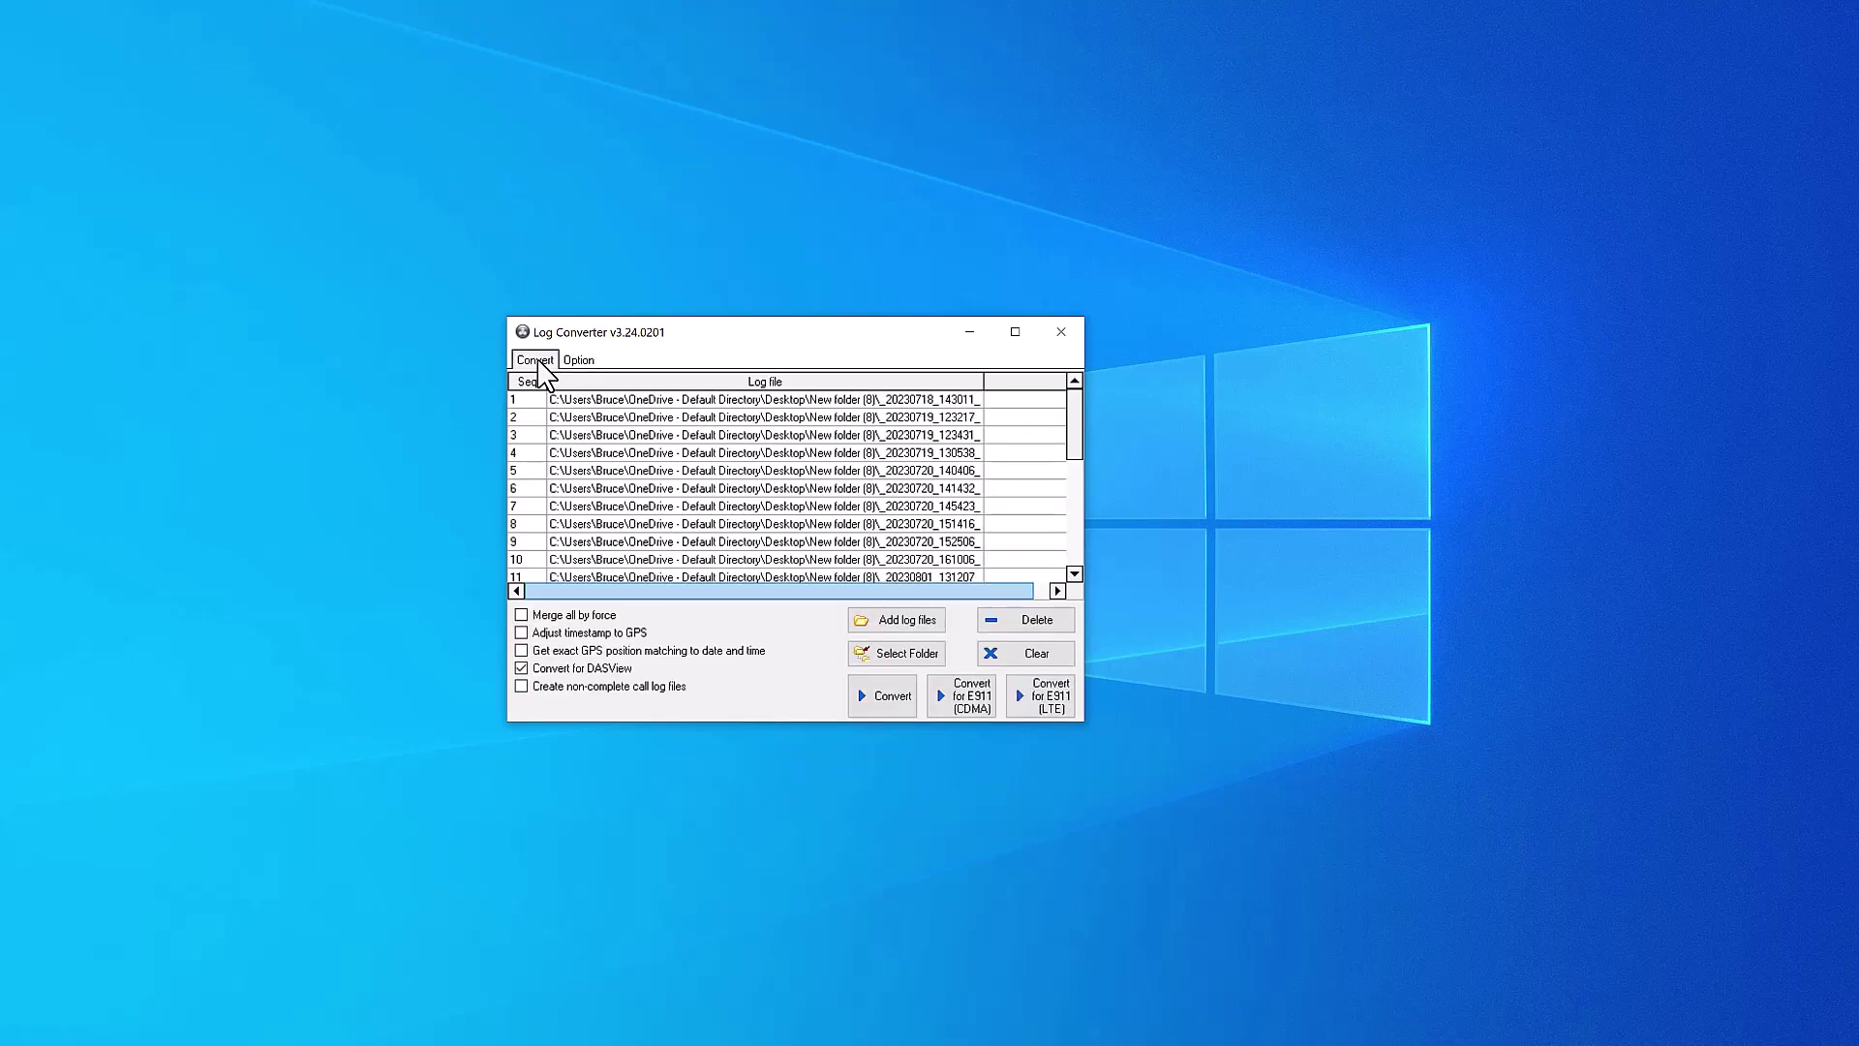
pyautogui.click(876, 699)
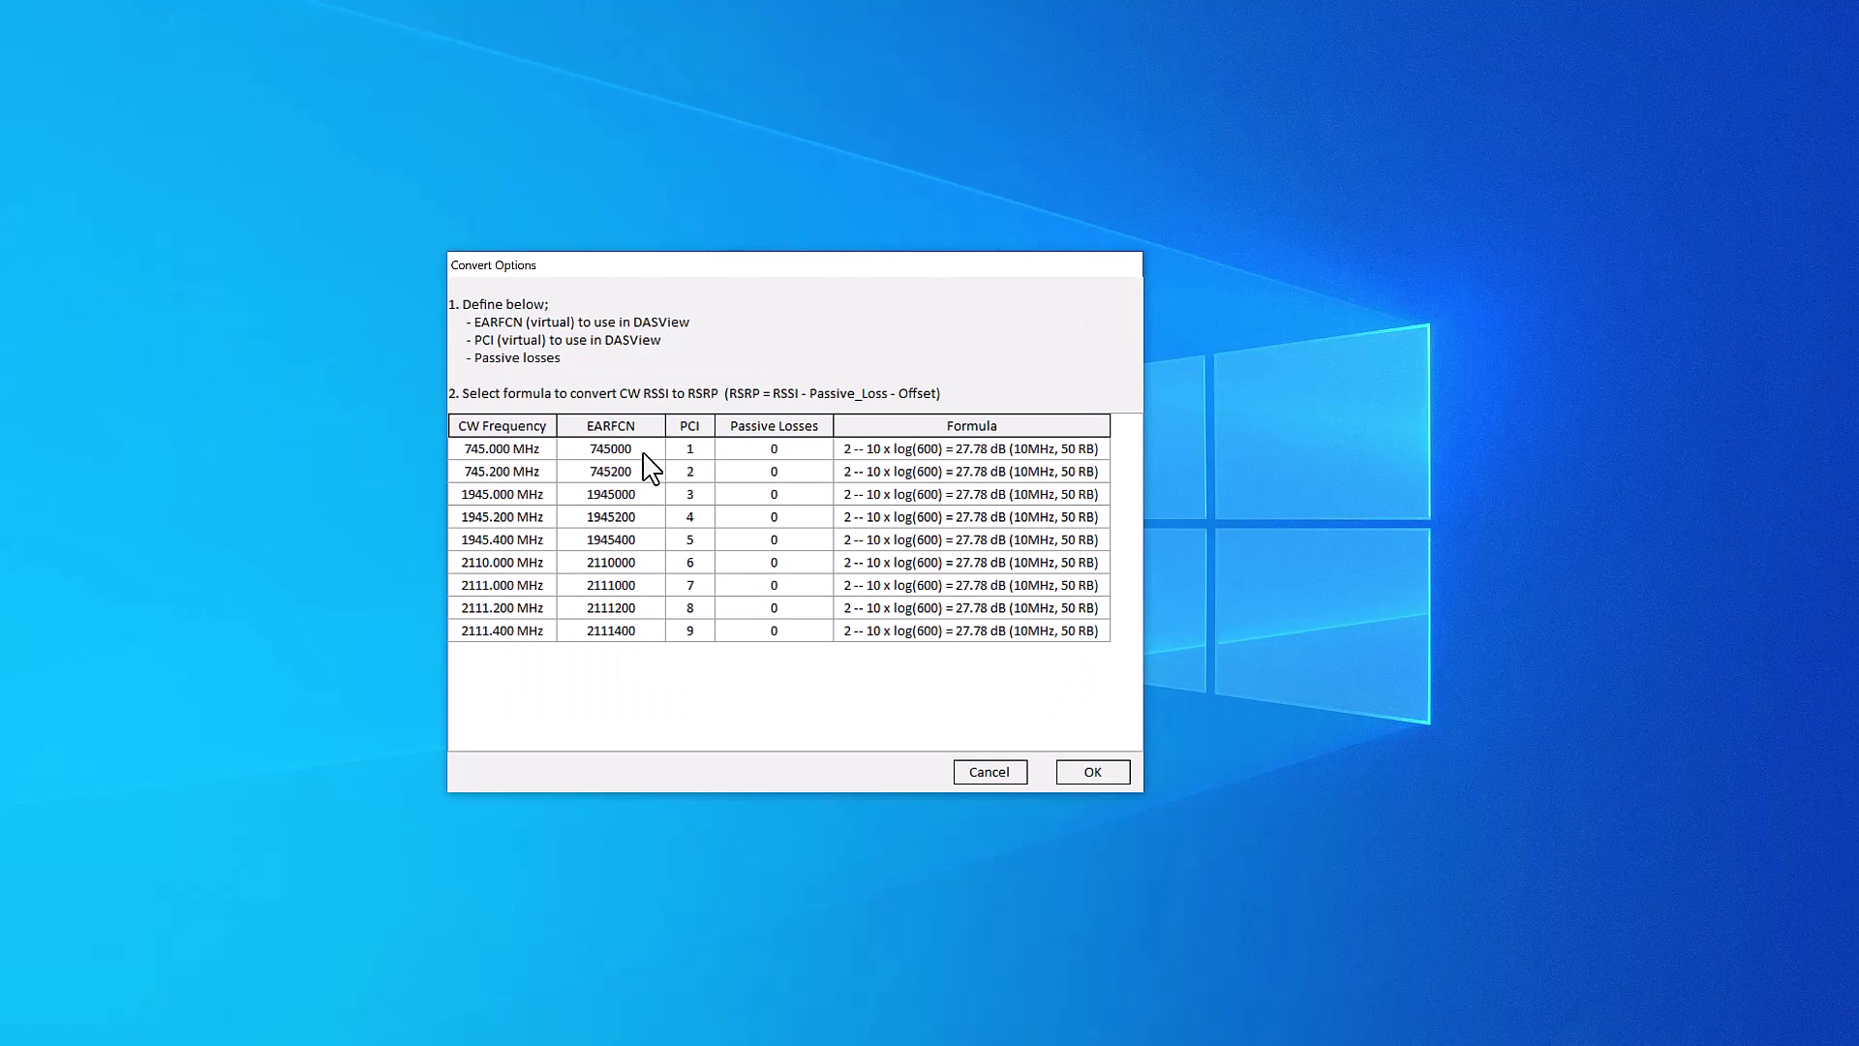
# - Set the virtual EARFCN to 12 for the 745.000 MHz and 745.200 MHz CW frequencies
pyautogui.doubleClick(627, 451)
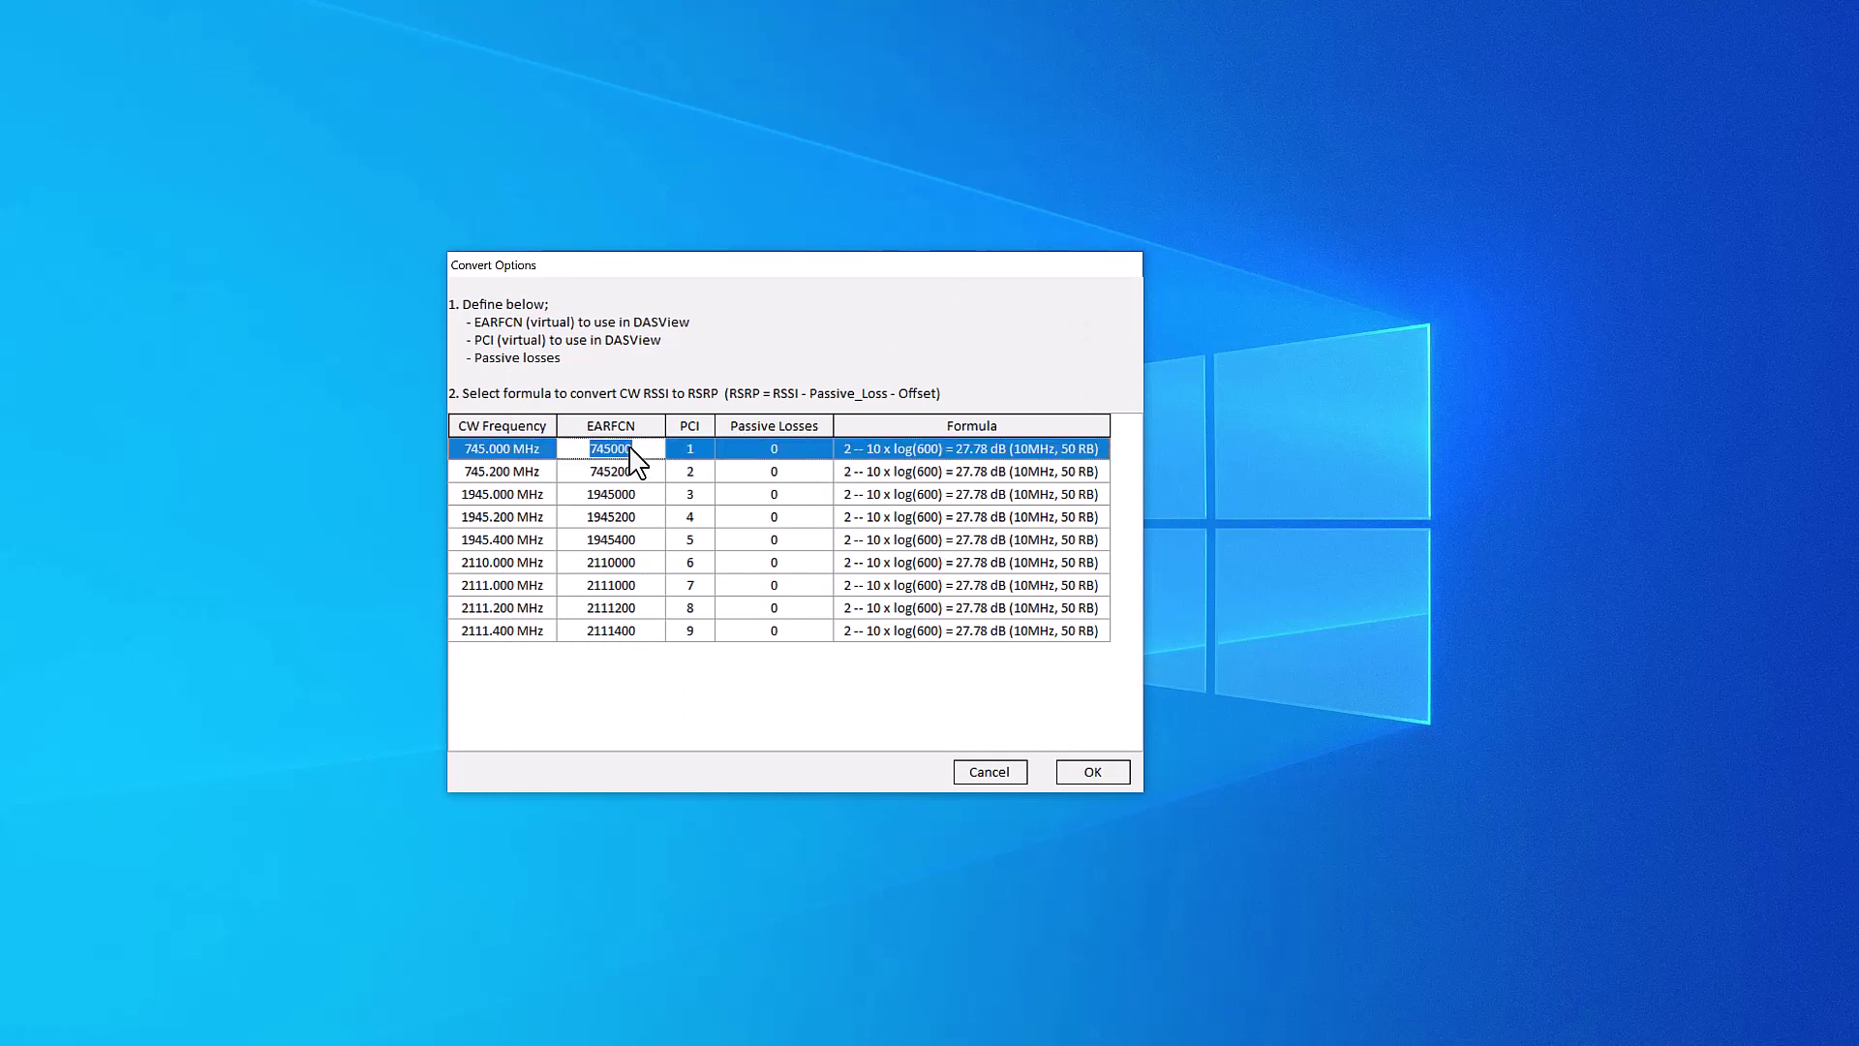
pyautogui.write('12')
pyautogui.doubleClick(615, 478)
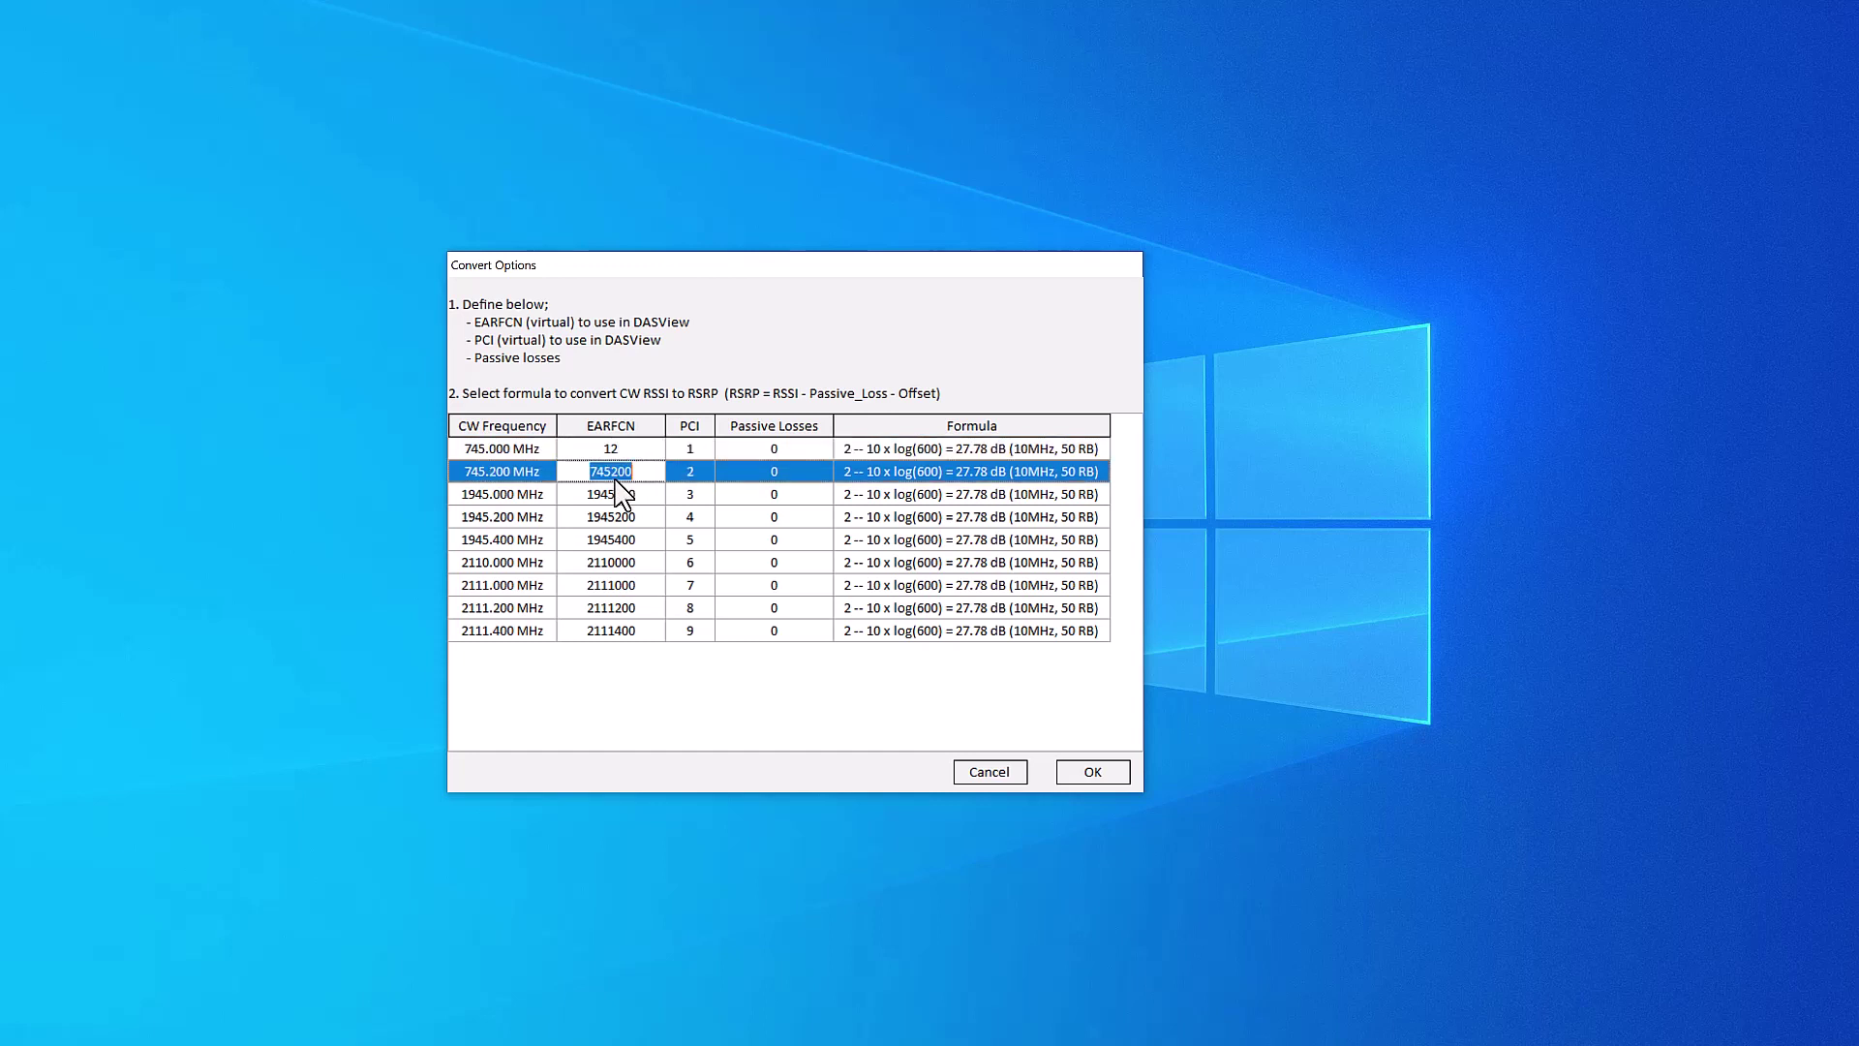
pyautogui.write('12')
# - Set the virtual EARFCN to 2 for the 1945.000, 1945.200 and 1945.400 MHz CW frequencies
pyautogui.doubleClick(616, 496)
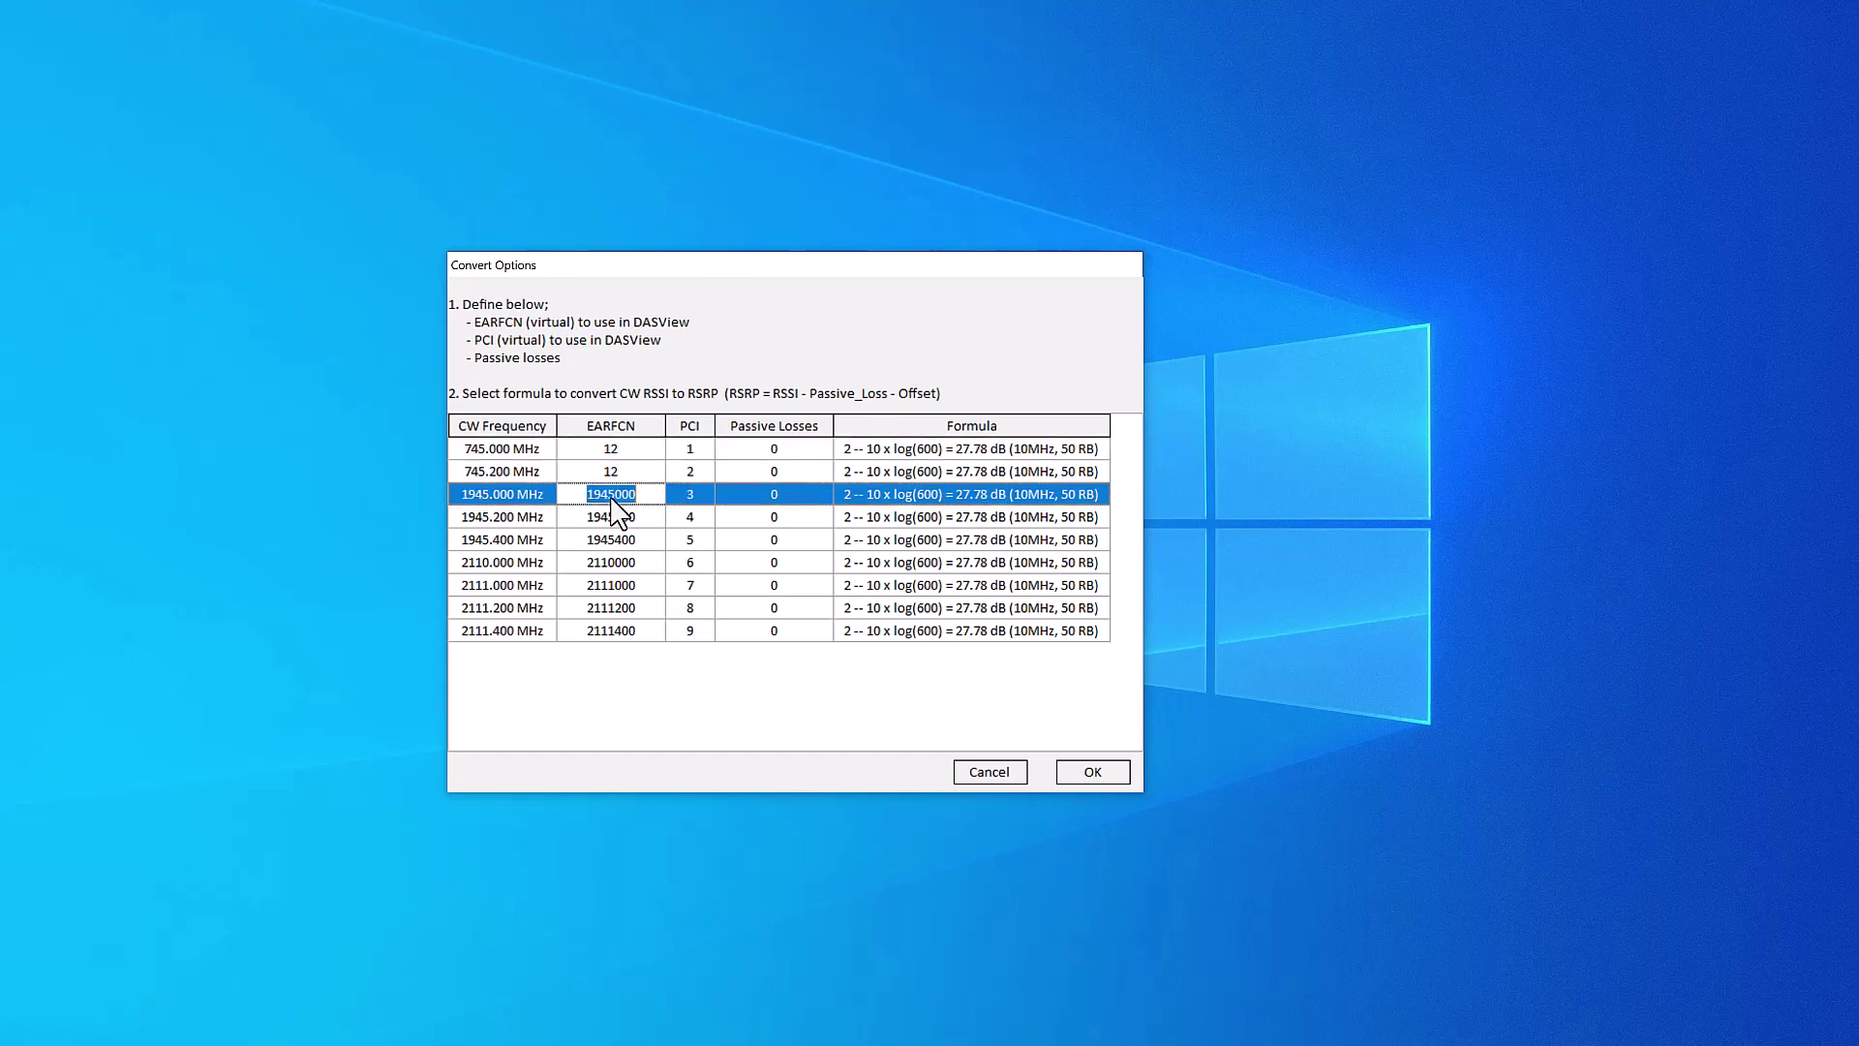
pyautogui.write('2')
pyautogui.doubleClick(615, 516)
pyautogui.write('2')
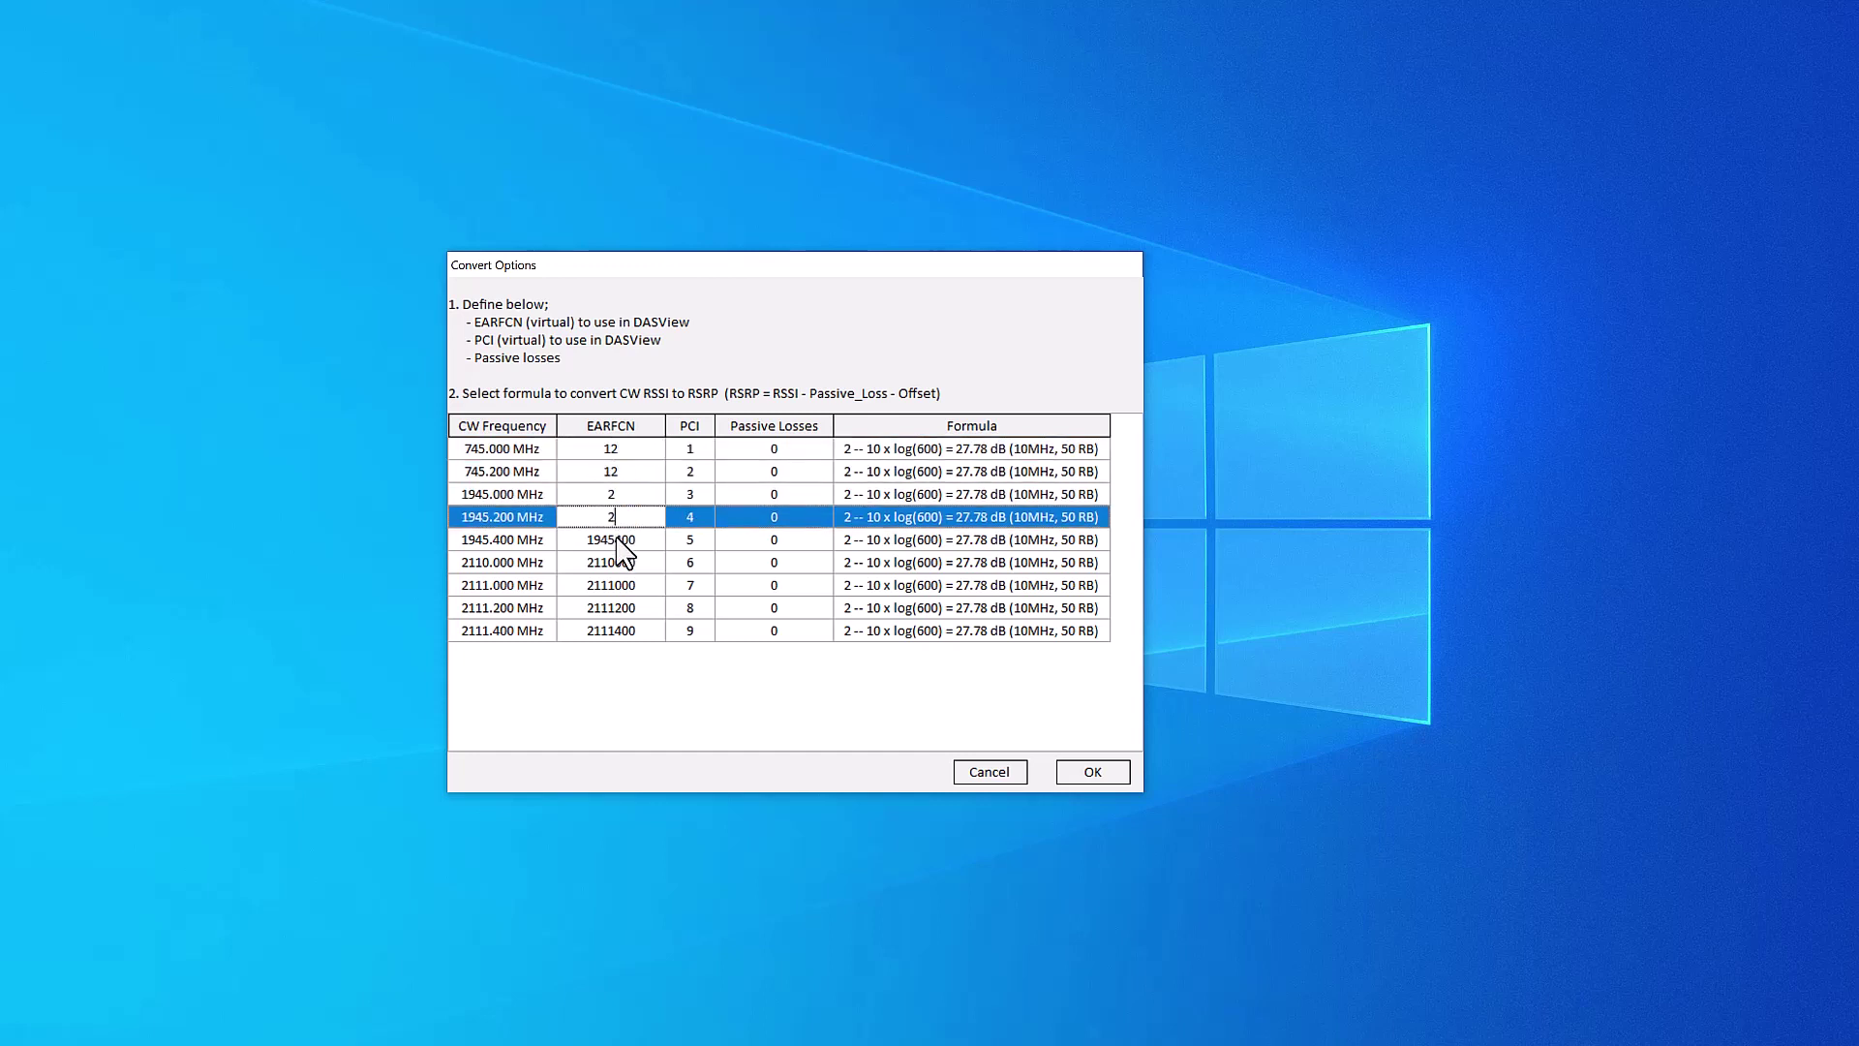
pyautogui.doubleClick(618, 539)
pyautogui.write('2')
# - Set the virtual EARFCN to 4 for the 2110.000, 2111.000, 2111.200 and 2111.400 MHz CW frequencies
pyautogui.doubleClick(620, 564)
pyautogui.write('4')
pyautogui.doubleClick(620, 587)
pyautogui.write('4')
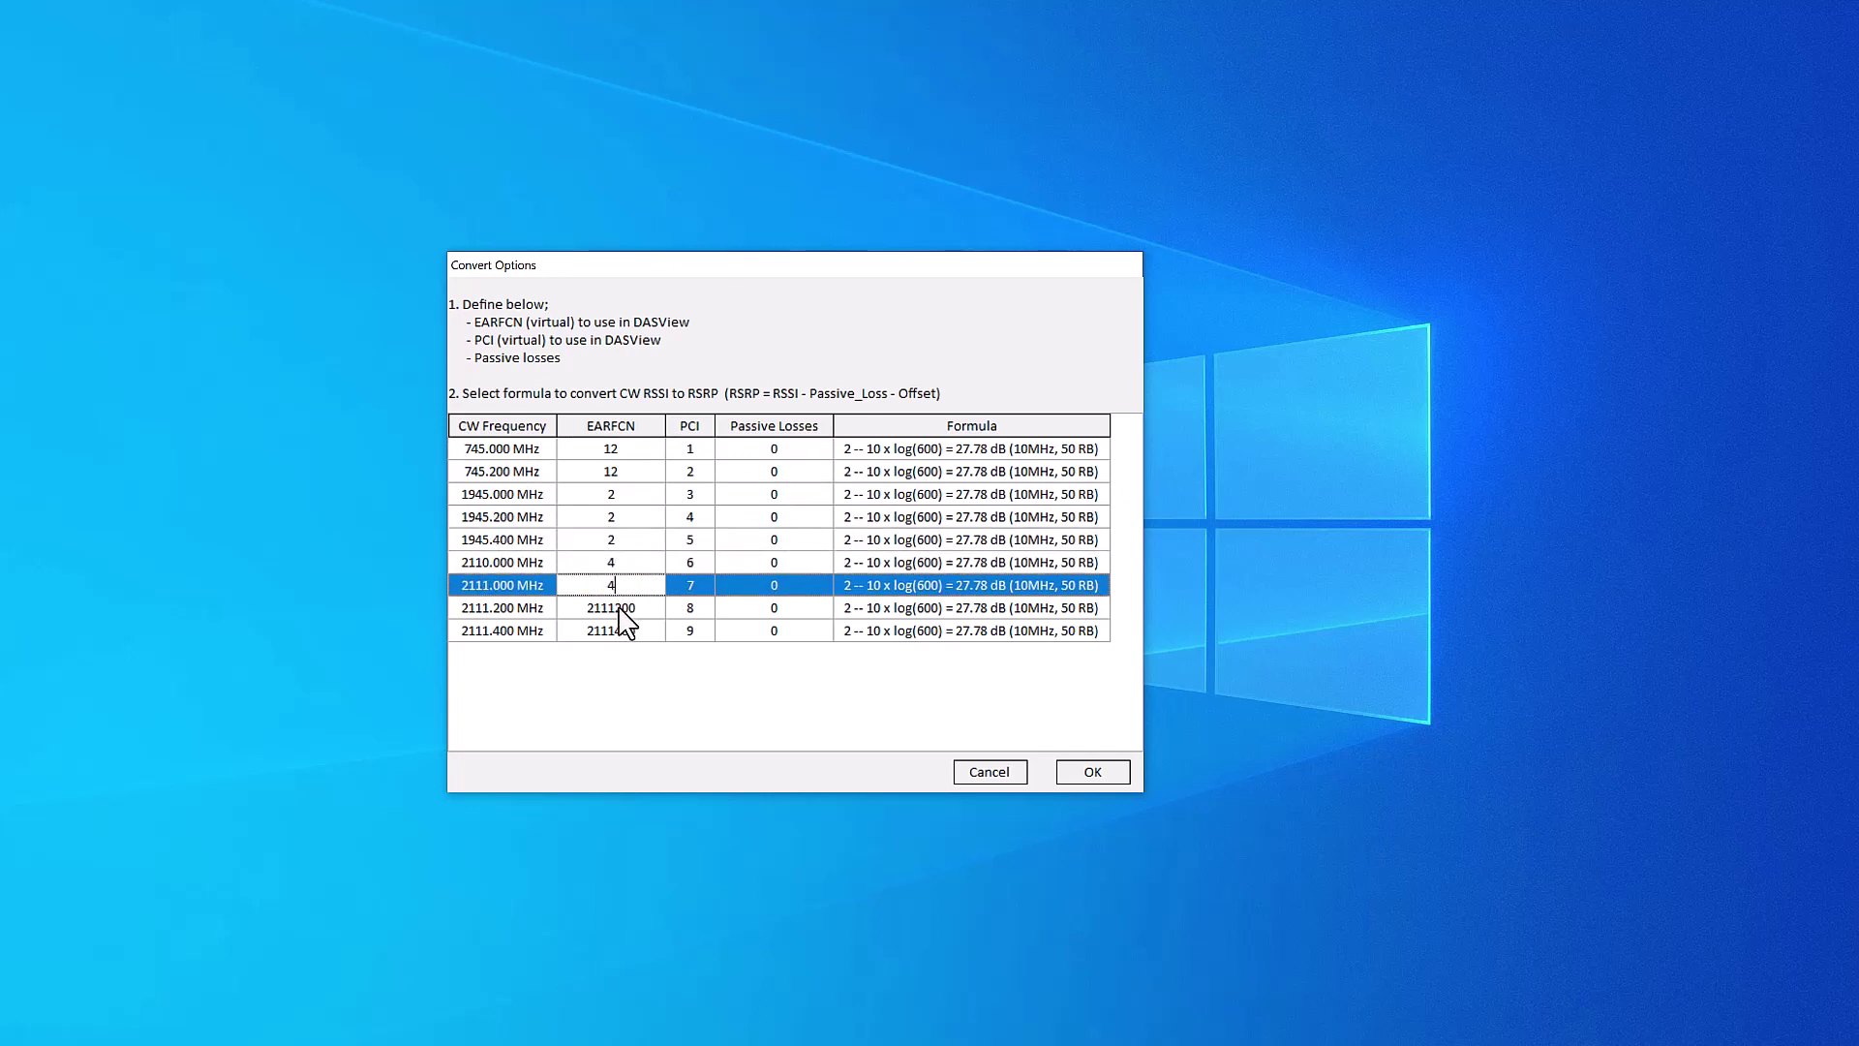
pyautogui.doubleClick(623, 608)
pyautogui.write('4')
pyautogui.doubleClick(622, 632)
pyautogui.write('4')
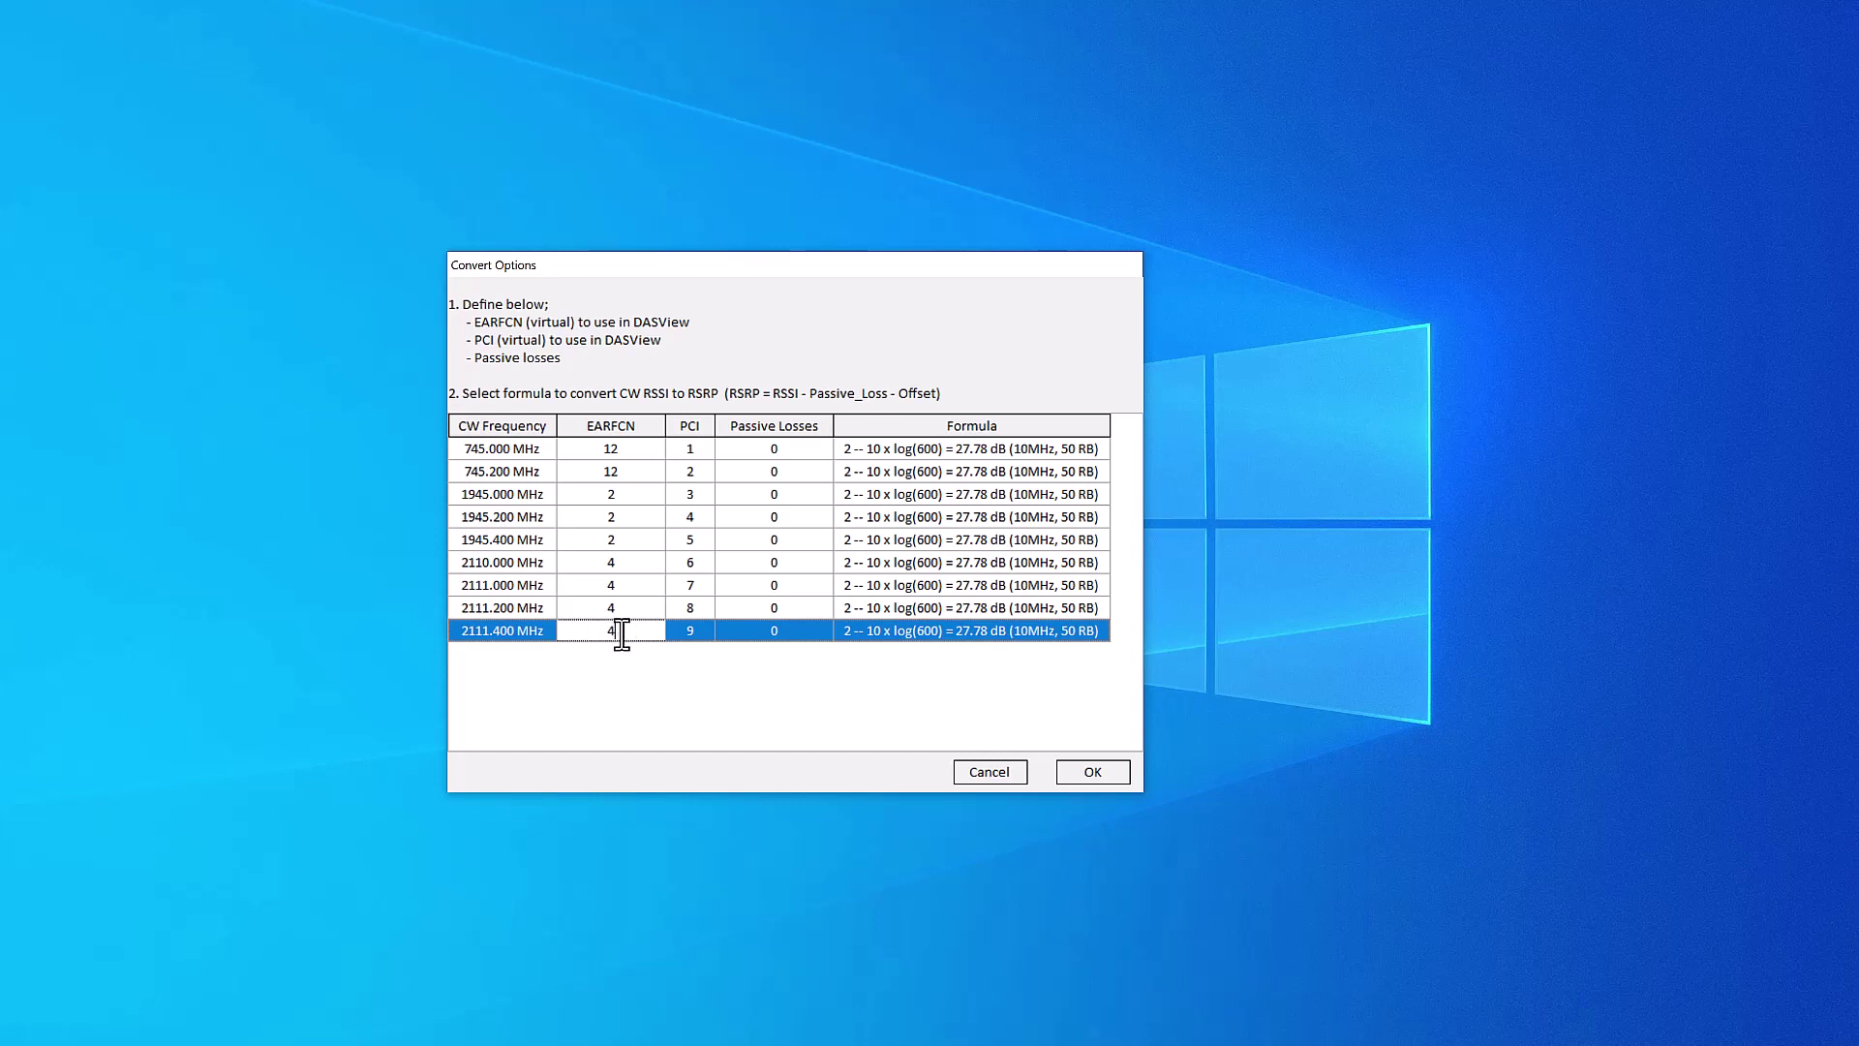
# - Assign formula 4, 10 x log(1200) = 30.79 dB (20MHz, 100 RB), to the 2110.000, 2111.000, 2111.200 and 2111.400 MHz rows
pyautogui.click(918, 563)
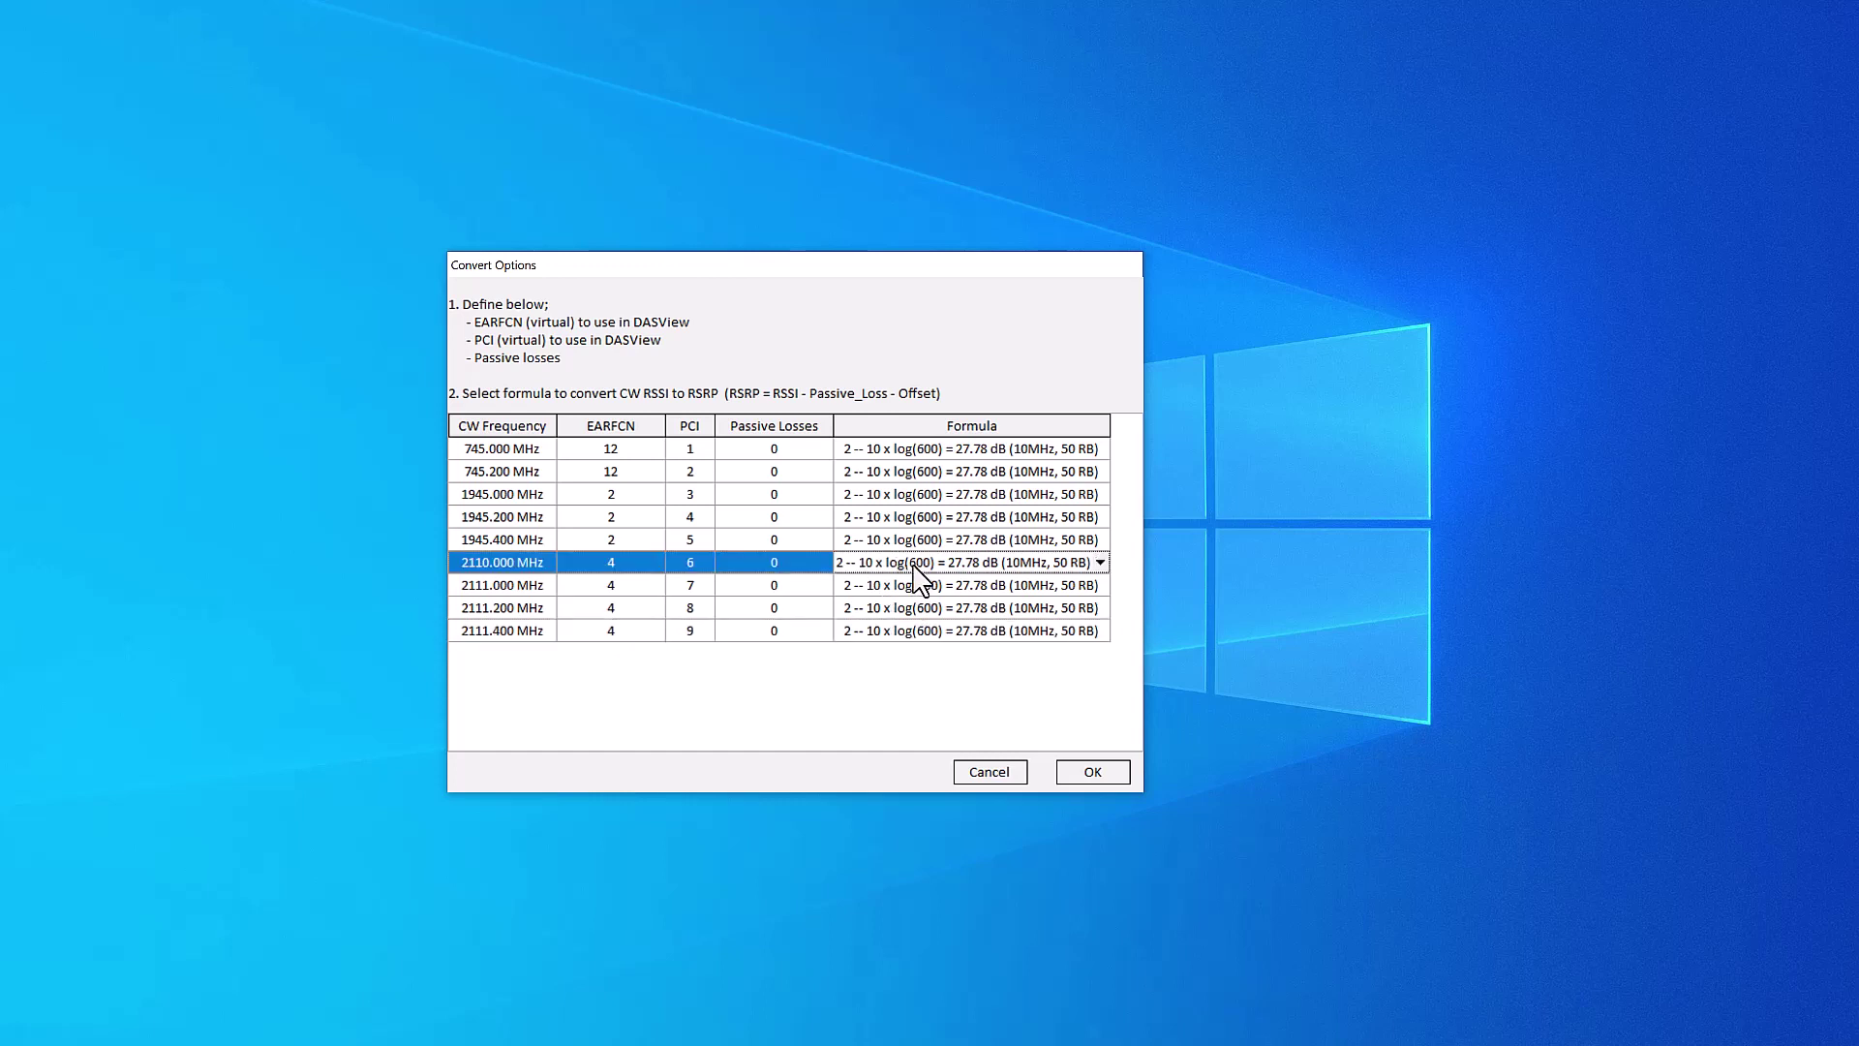
pyautogui.click(1101, 563)
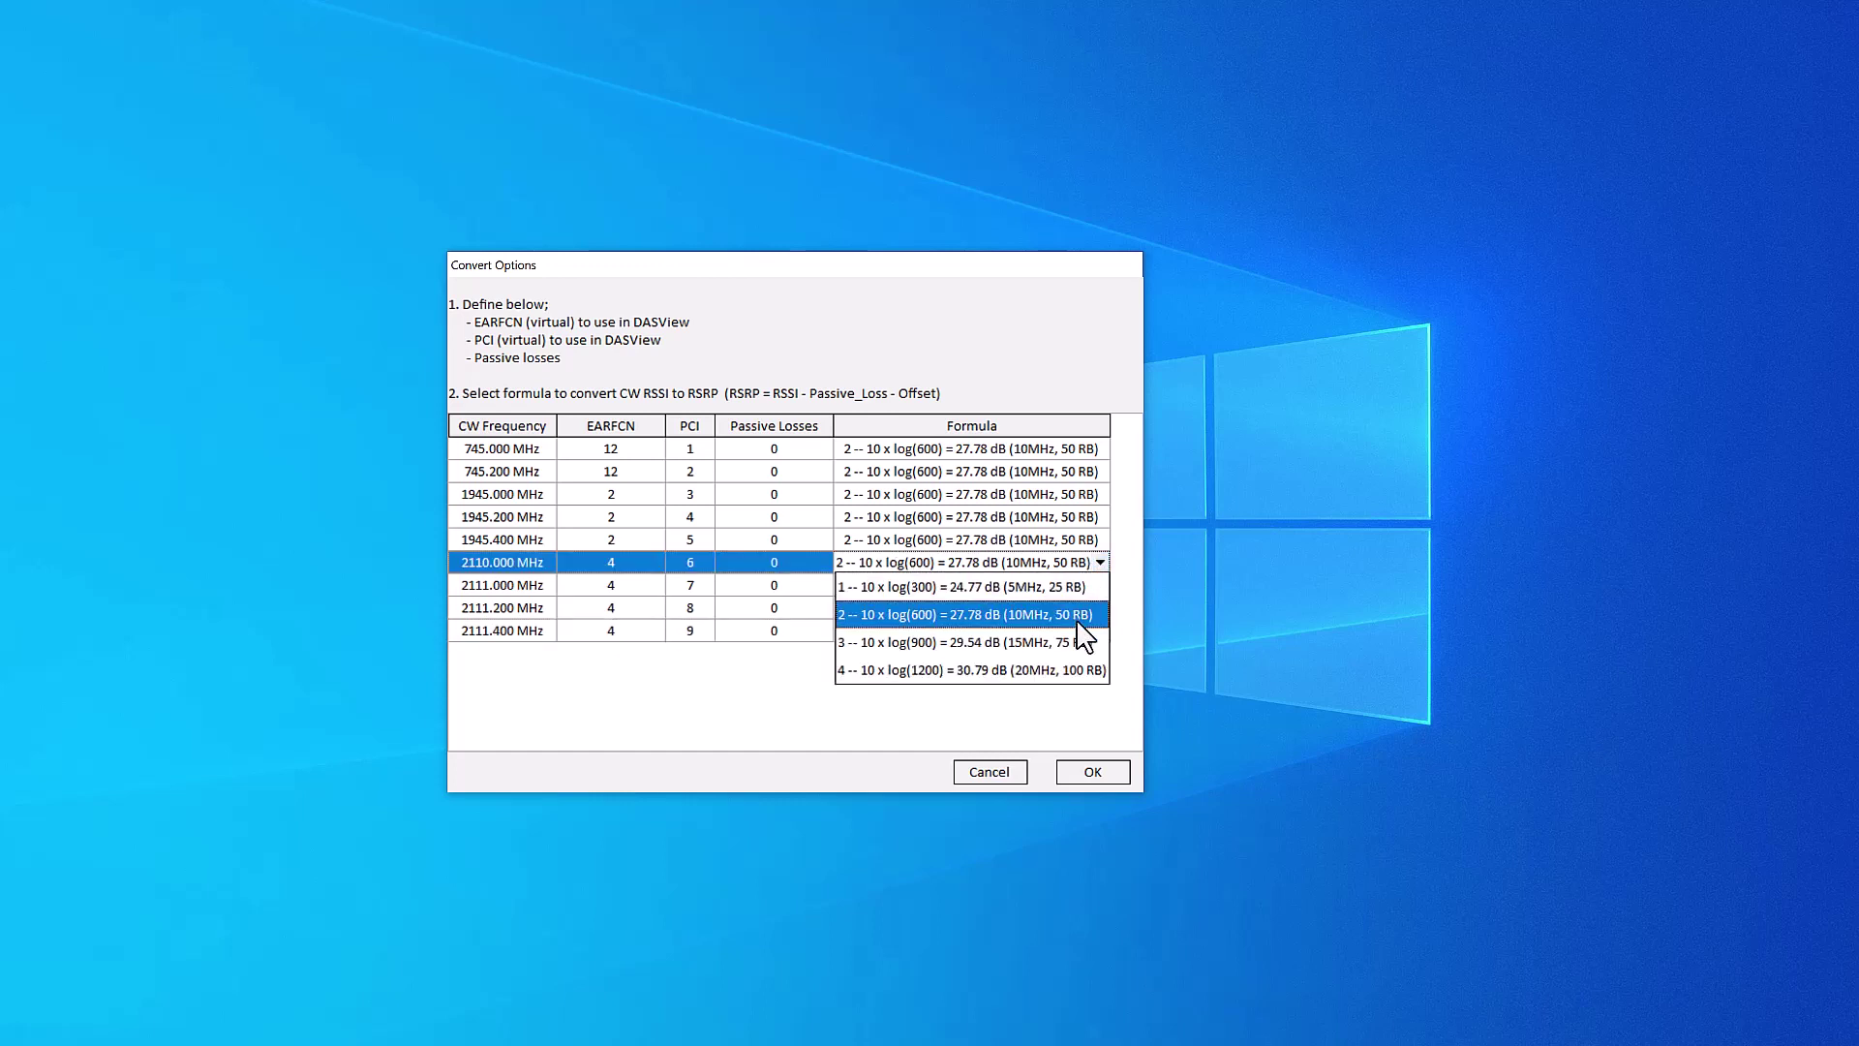
pyautogui.click(1084, 669)
pyautogui.click(1092, 584)
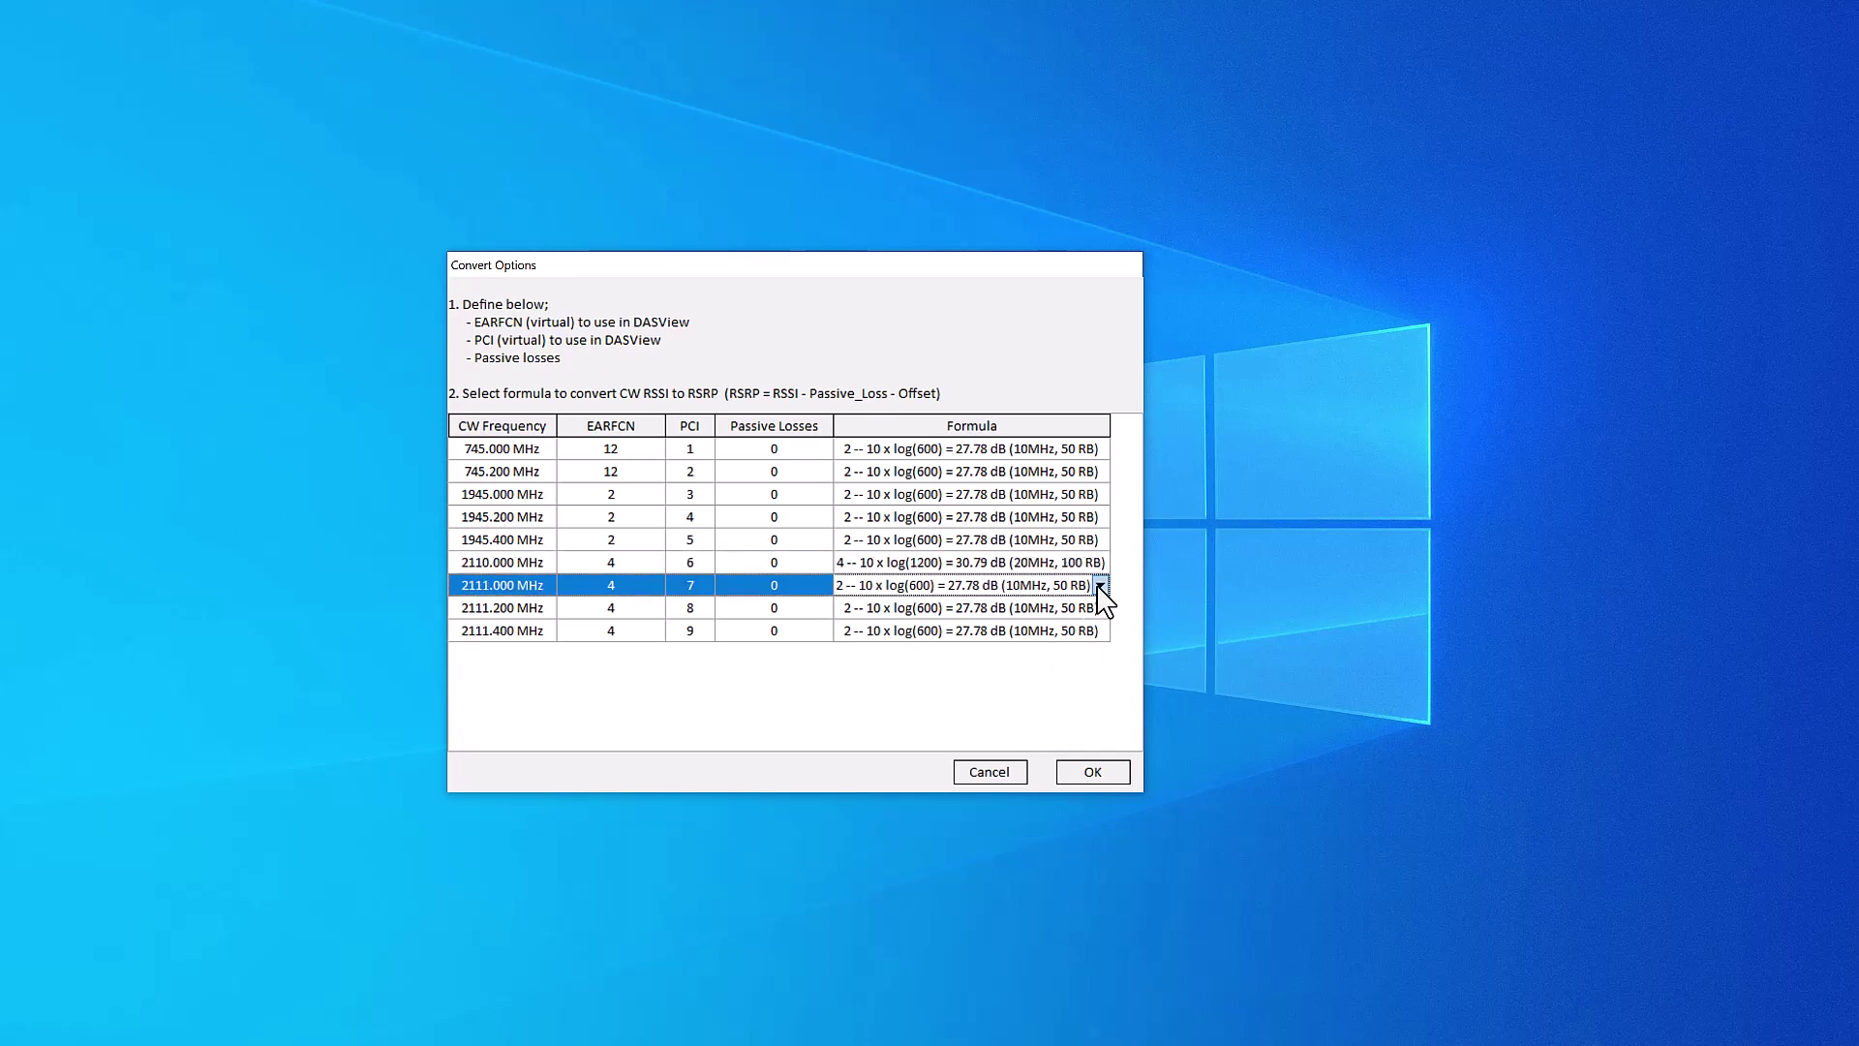
pyautogui.click(1100, 585)
pyautogui.click(1088, 688)
pyautogui.click(1101, 610)
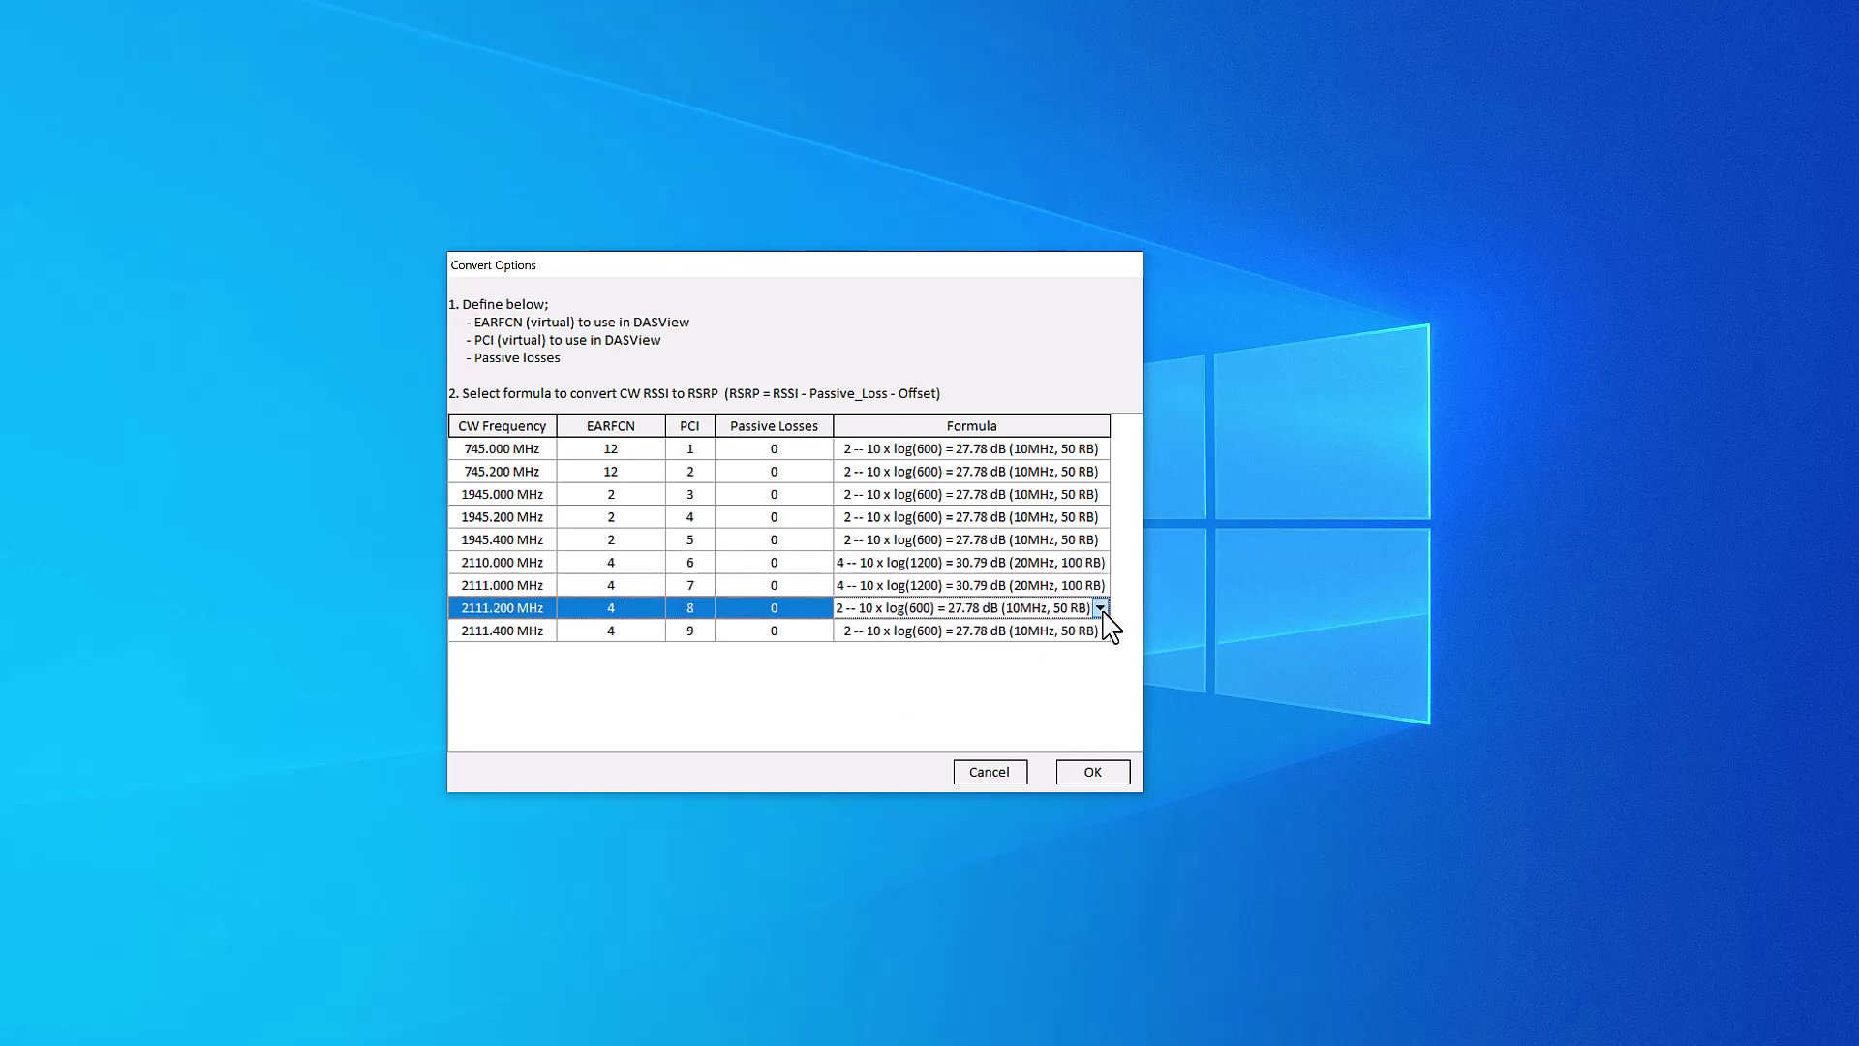
pyautogui.click(1101, 608)
pyautogui.click(1084, 715)
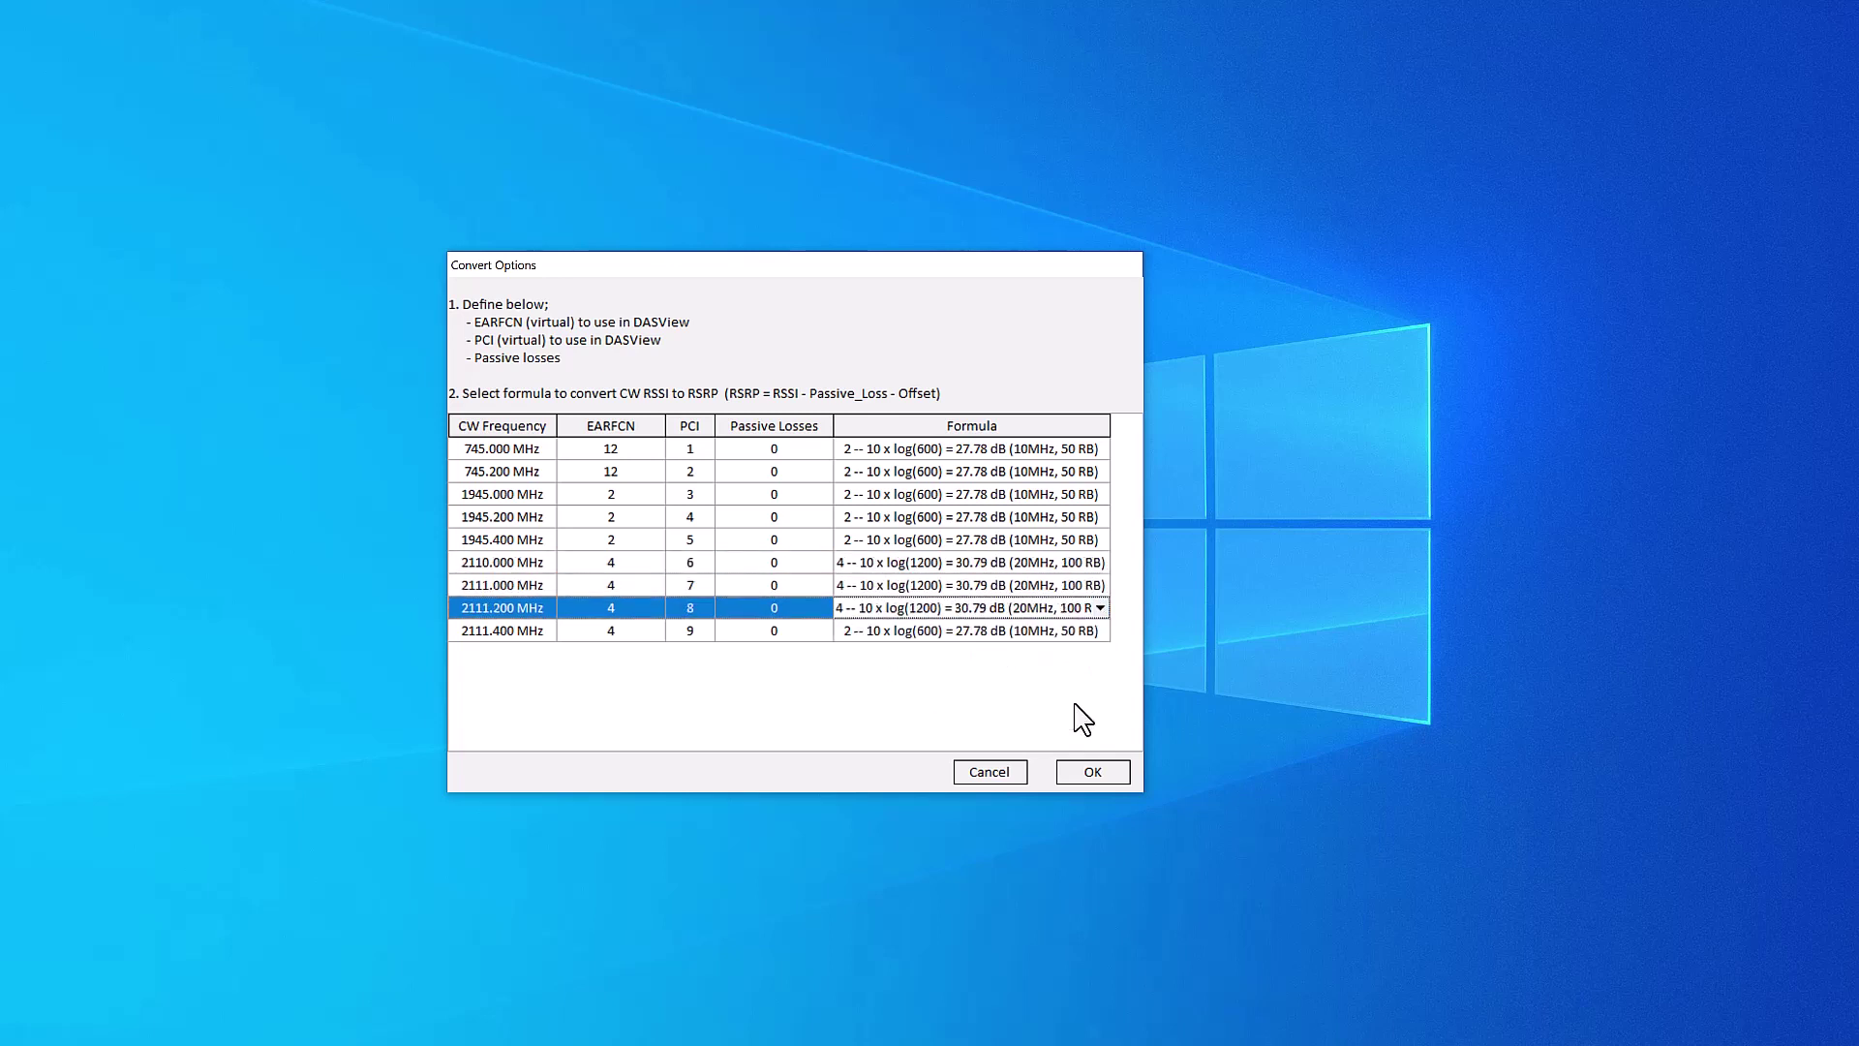
pyautogui.click(1102, 631)
pyautogui.click(1100, 630)
pyautogui.click(1040, 736)
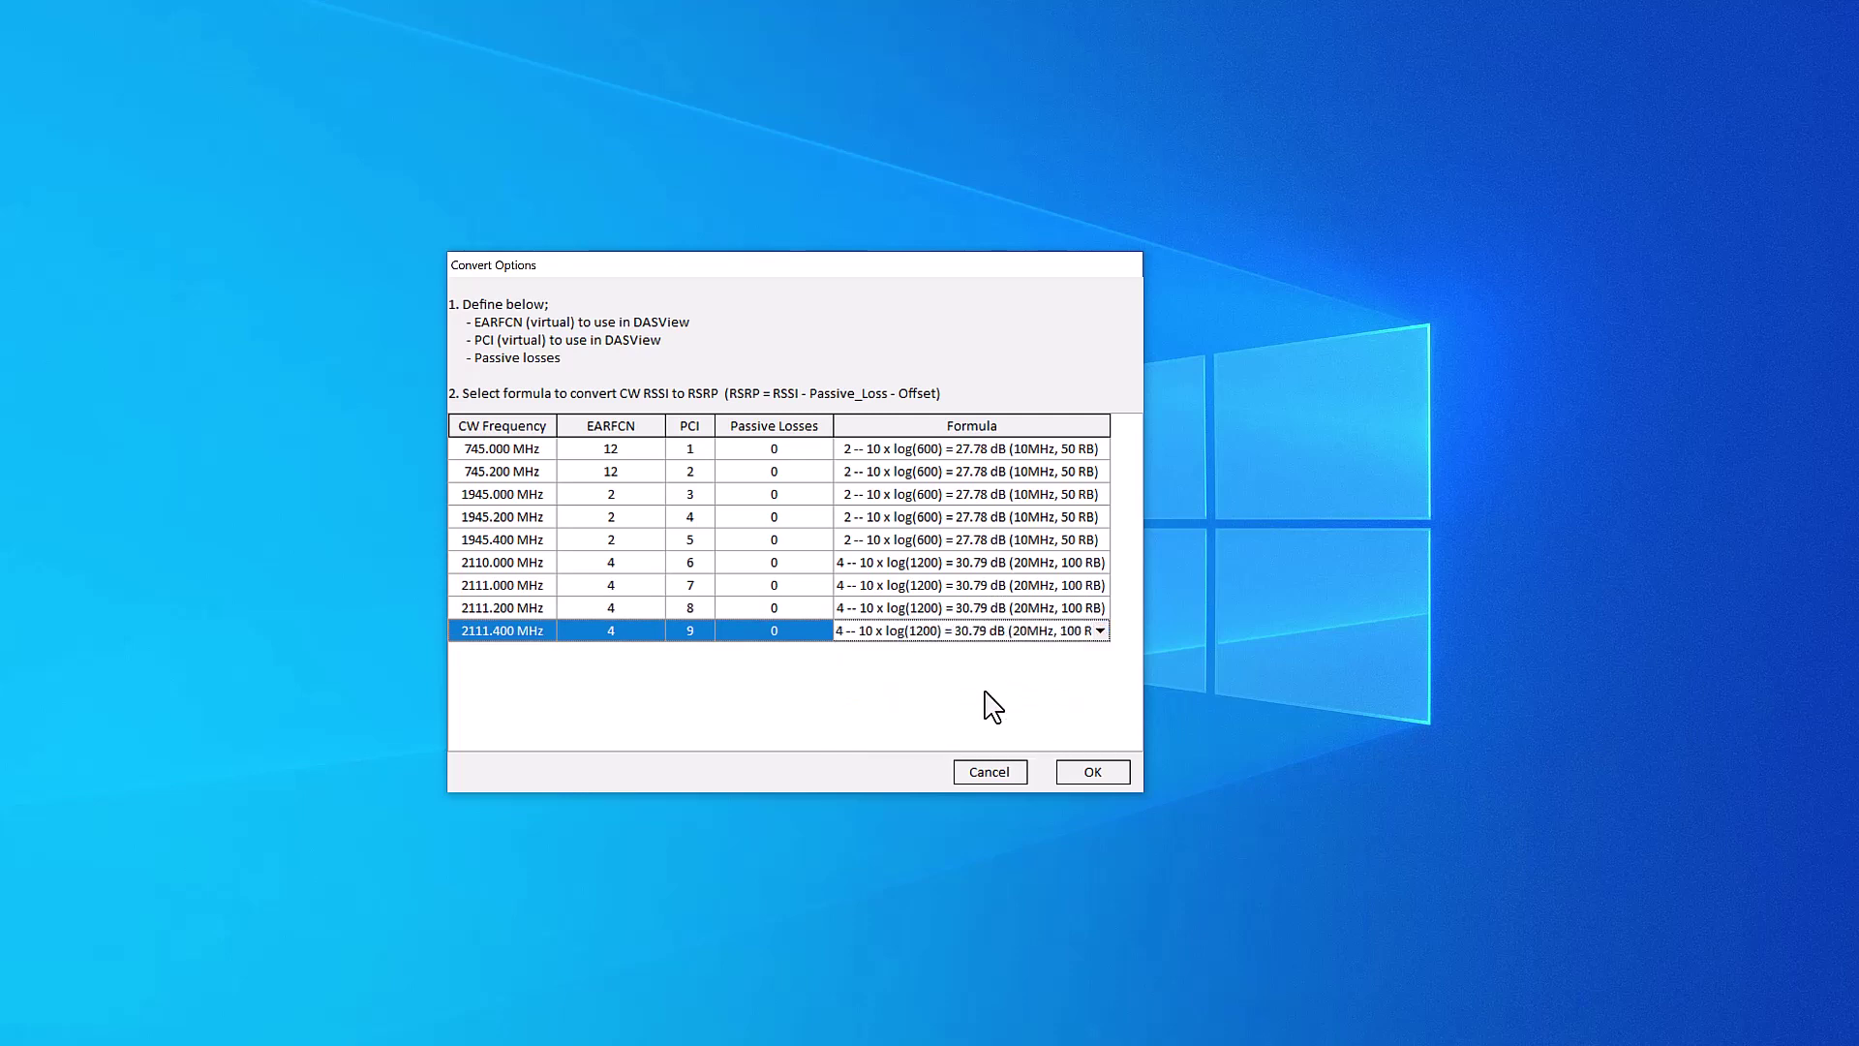
# - Run the conversion with these options and select InBuilding_ZIP.zip in the output folder
pyautogui.click(1090, 774)
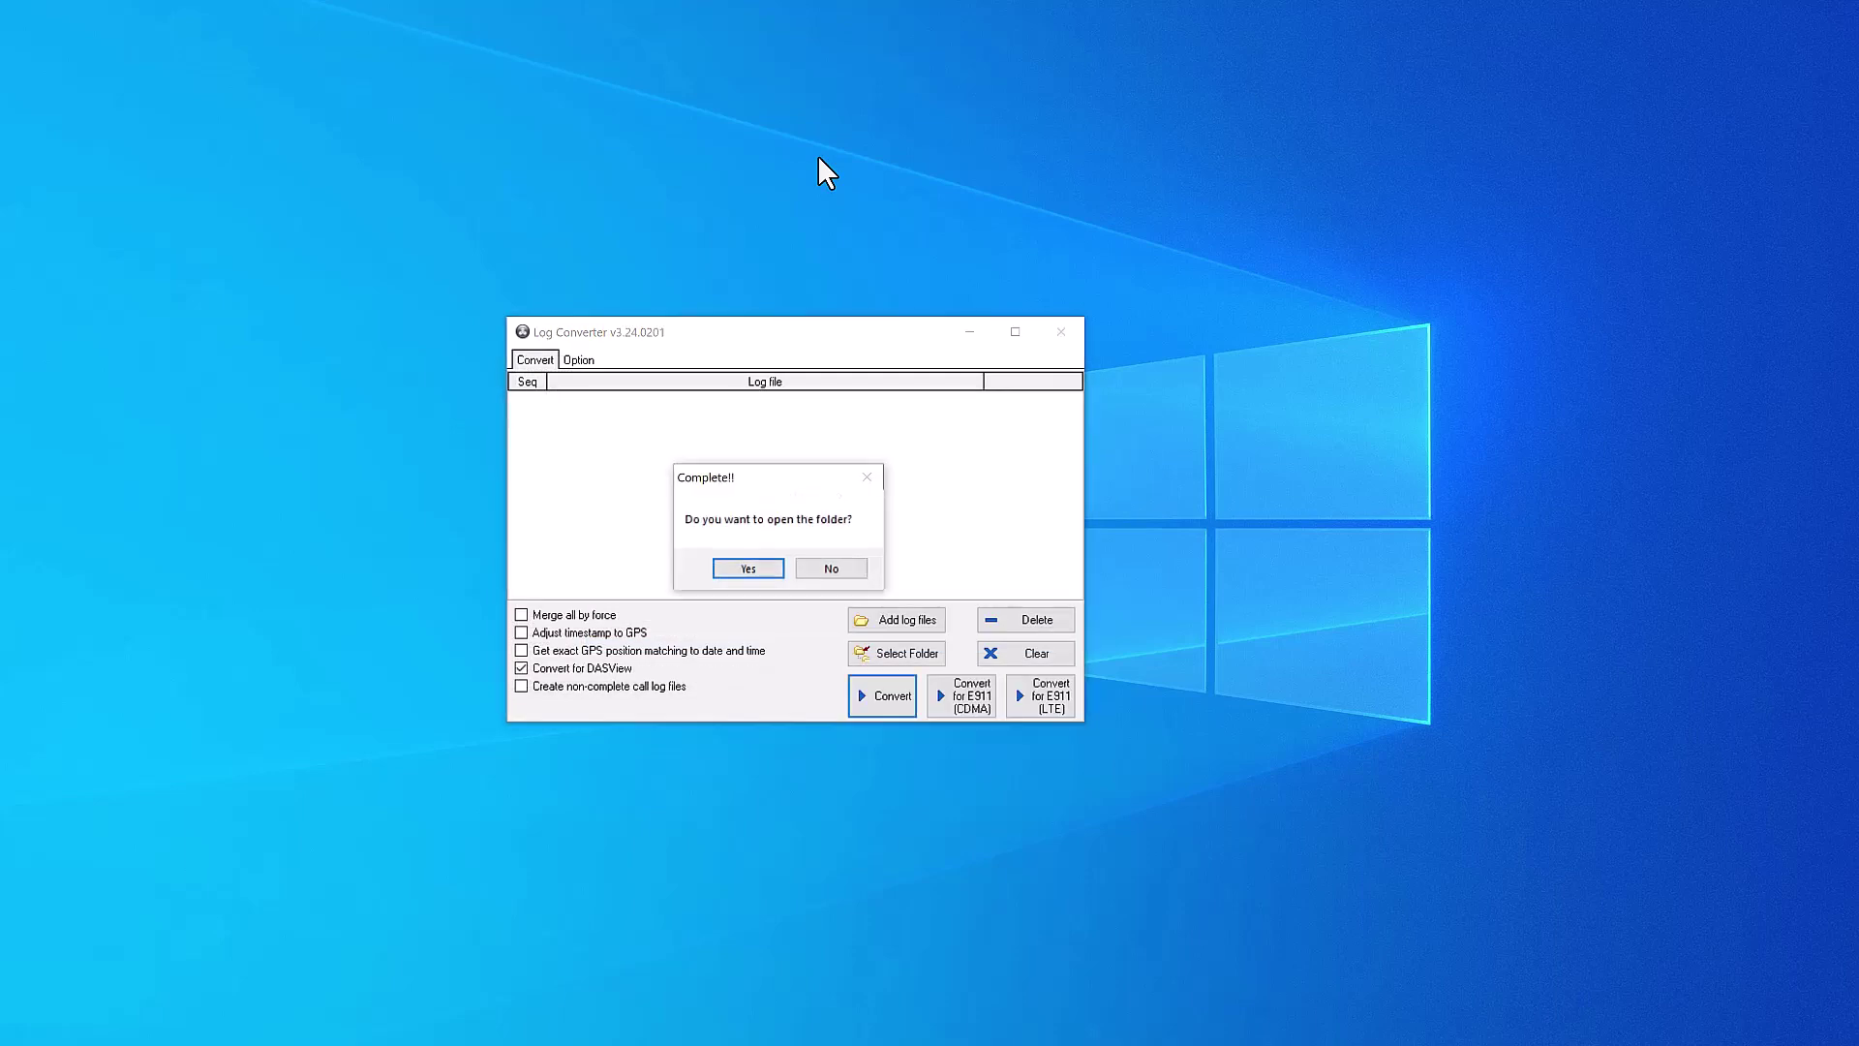
pyautogui.click(759, 569)
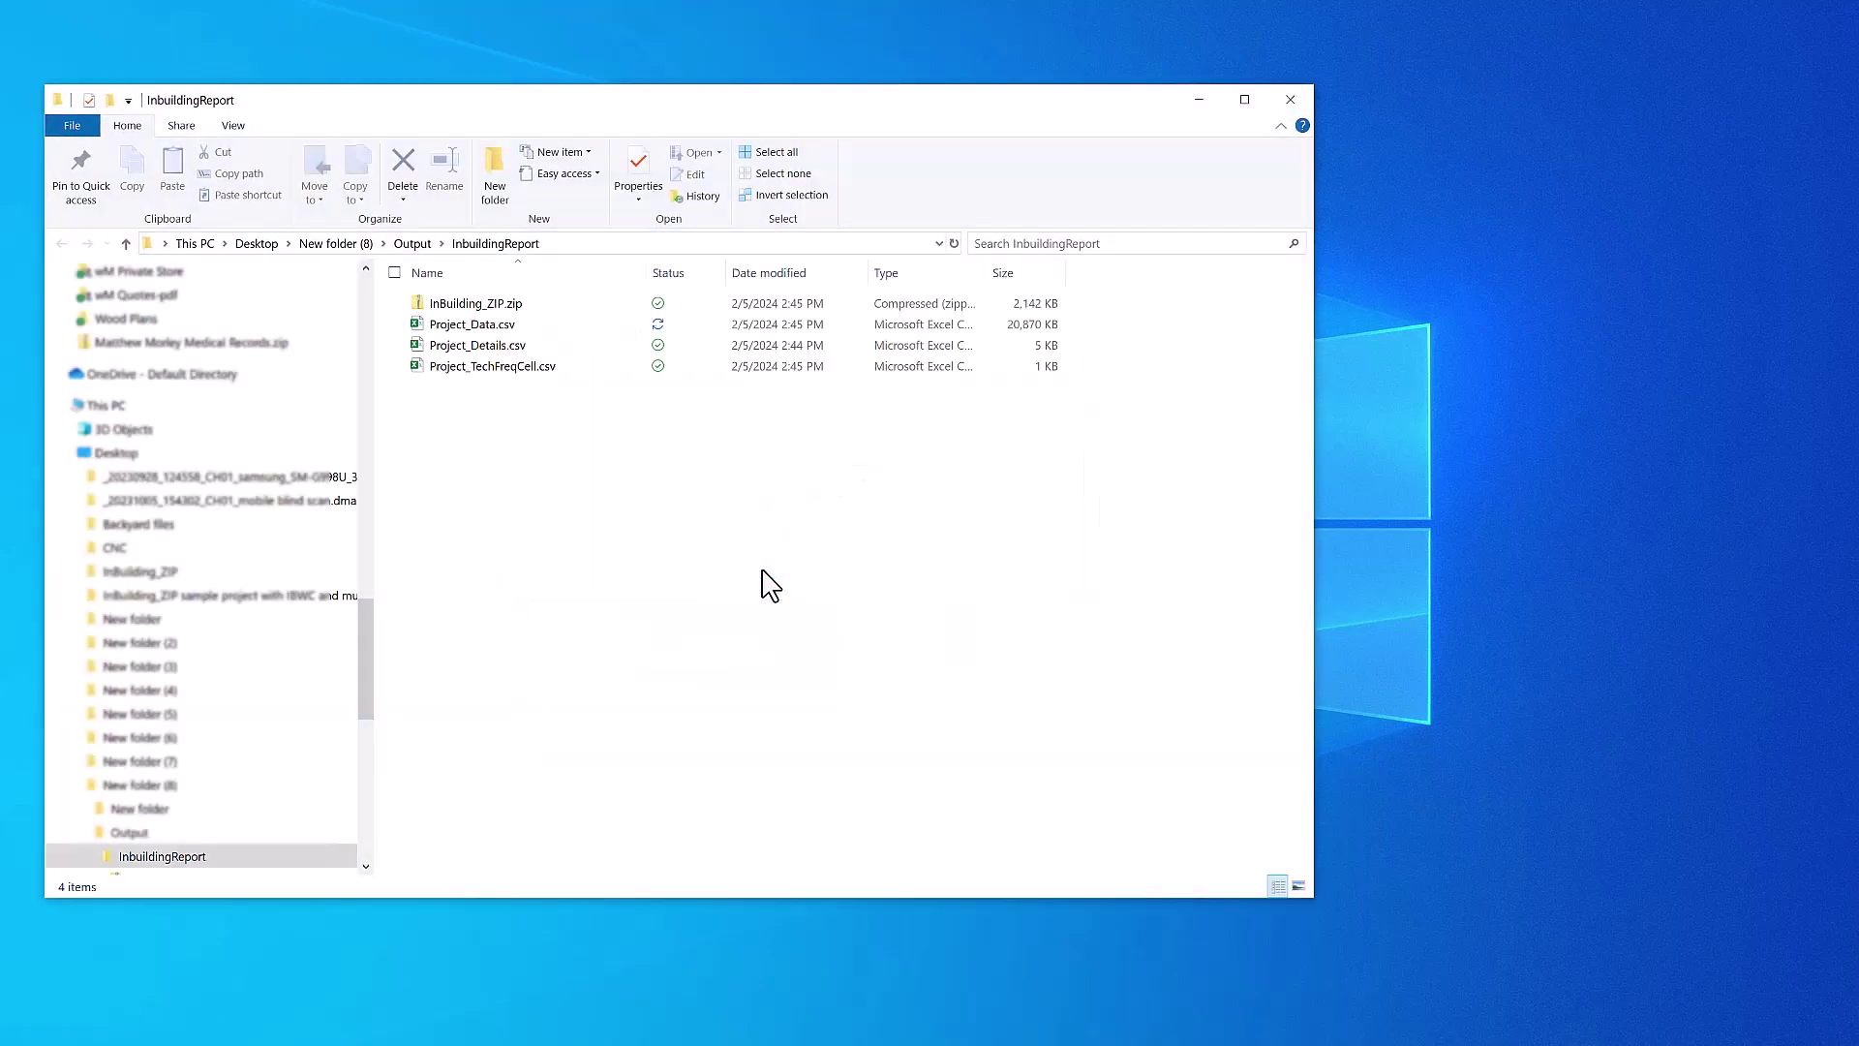
pyautogui.click(441, 303)
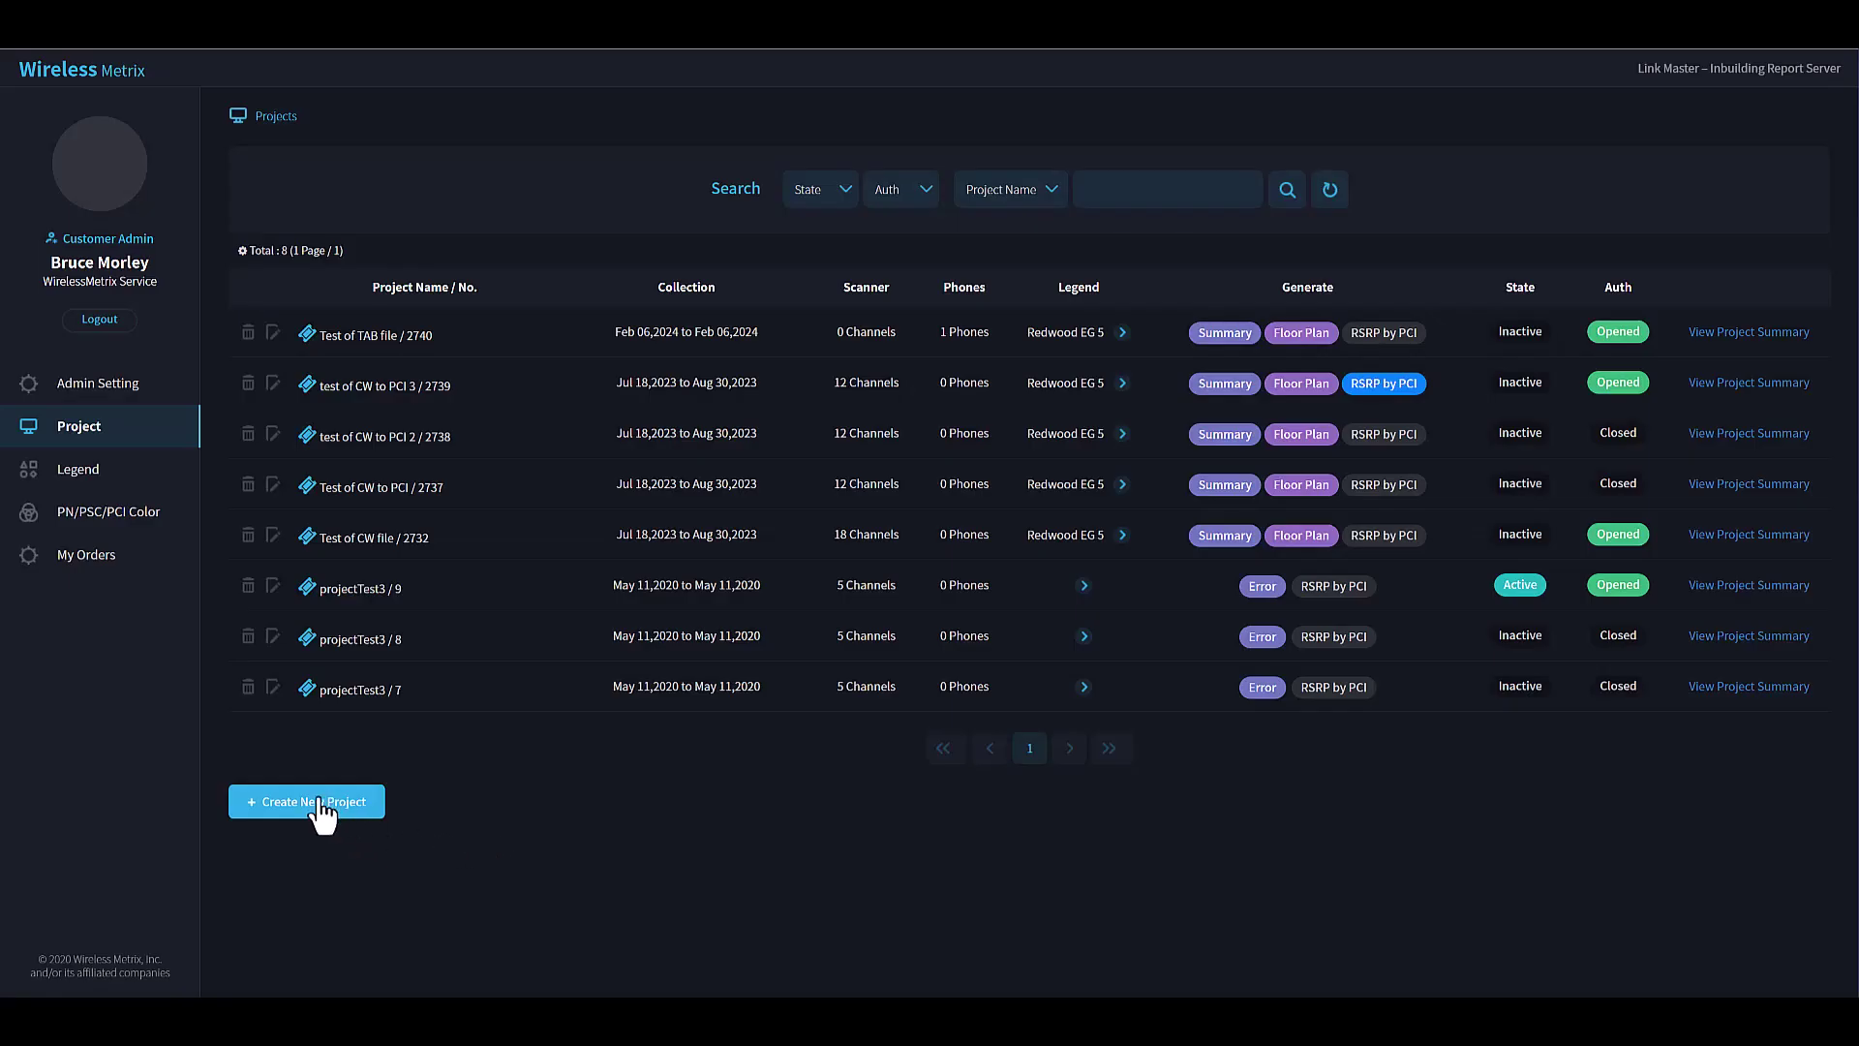
# - Create a new project named RSRP Prediction on the Inbuilding Report Server as a final project for client Redwood Electric
pyautogui.click(322, 809)
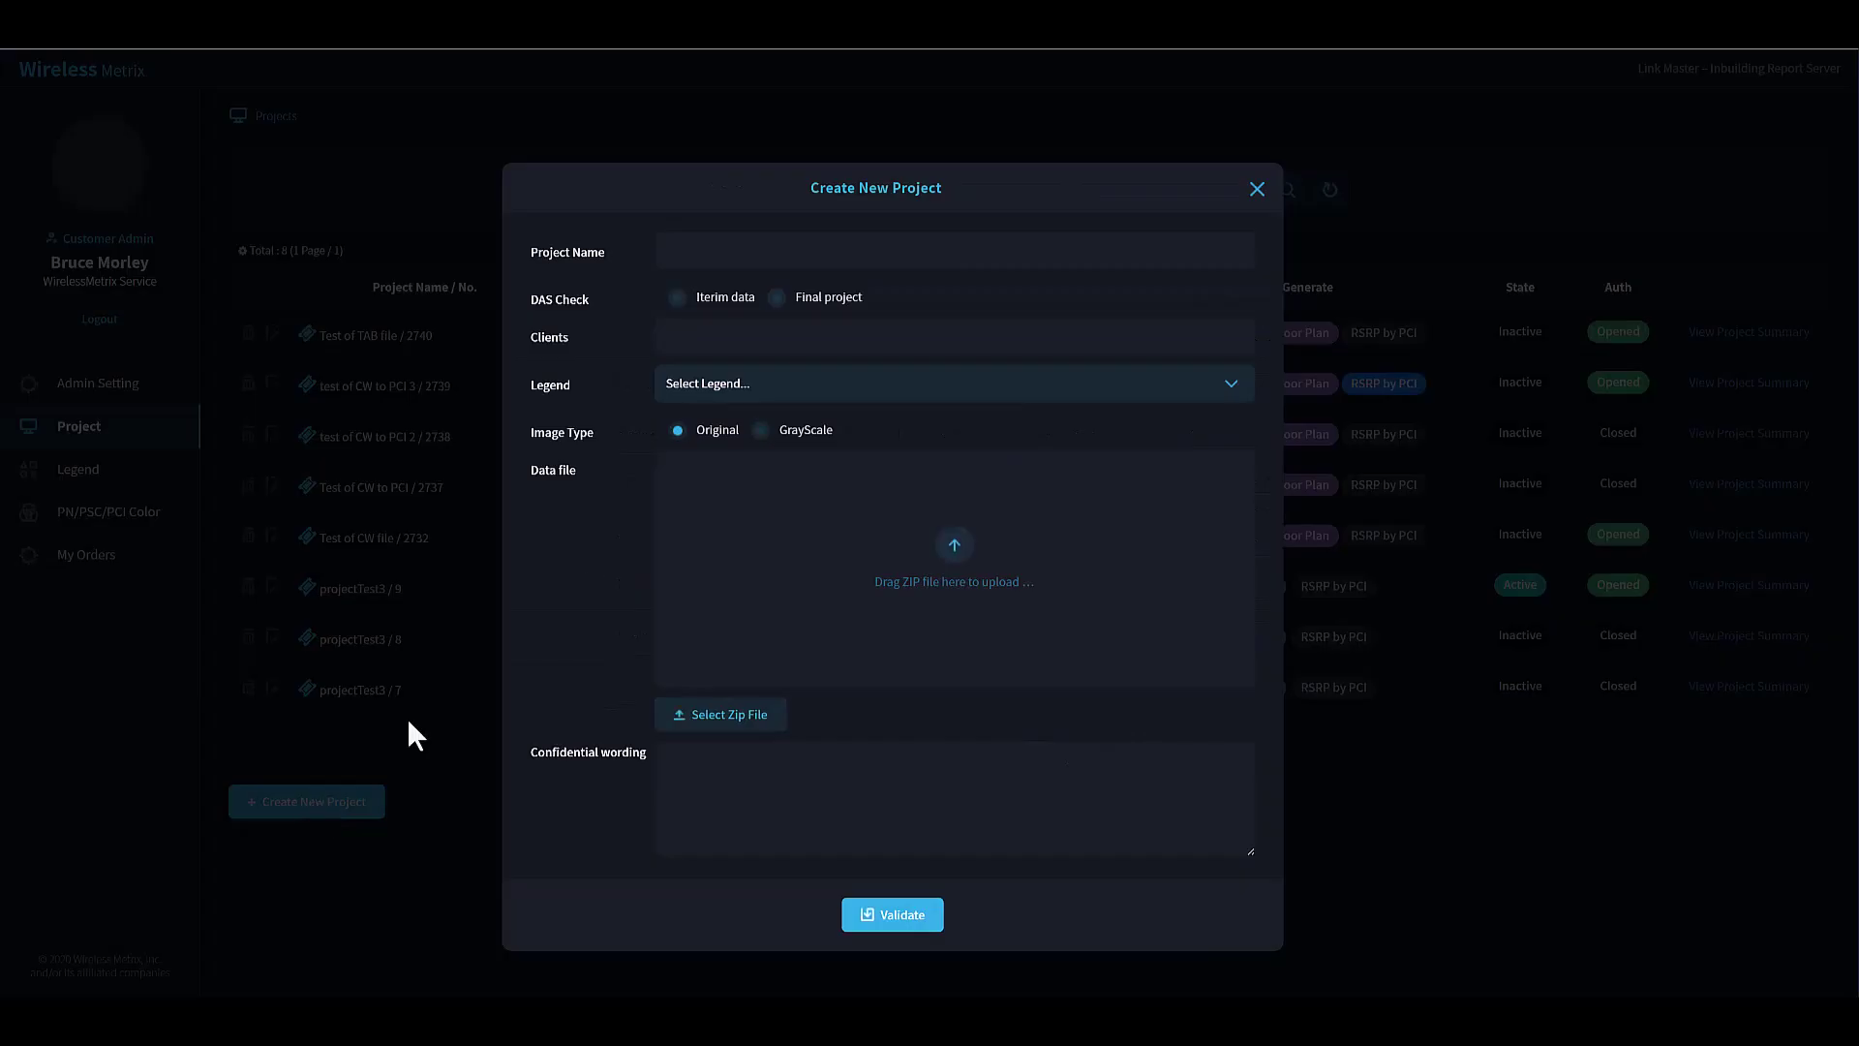
pyautogui.click(738, 253)
pyautogui.write('RSRP Prediction')
pyautogui.click(779, 298)
pyautogui.click(785, 341)
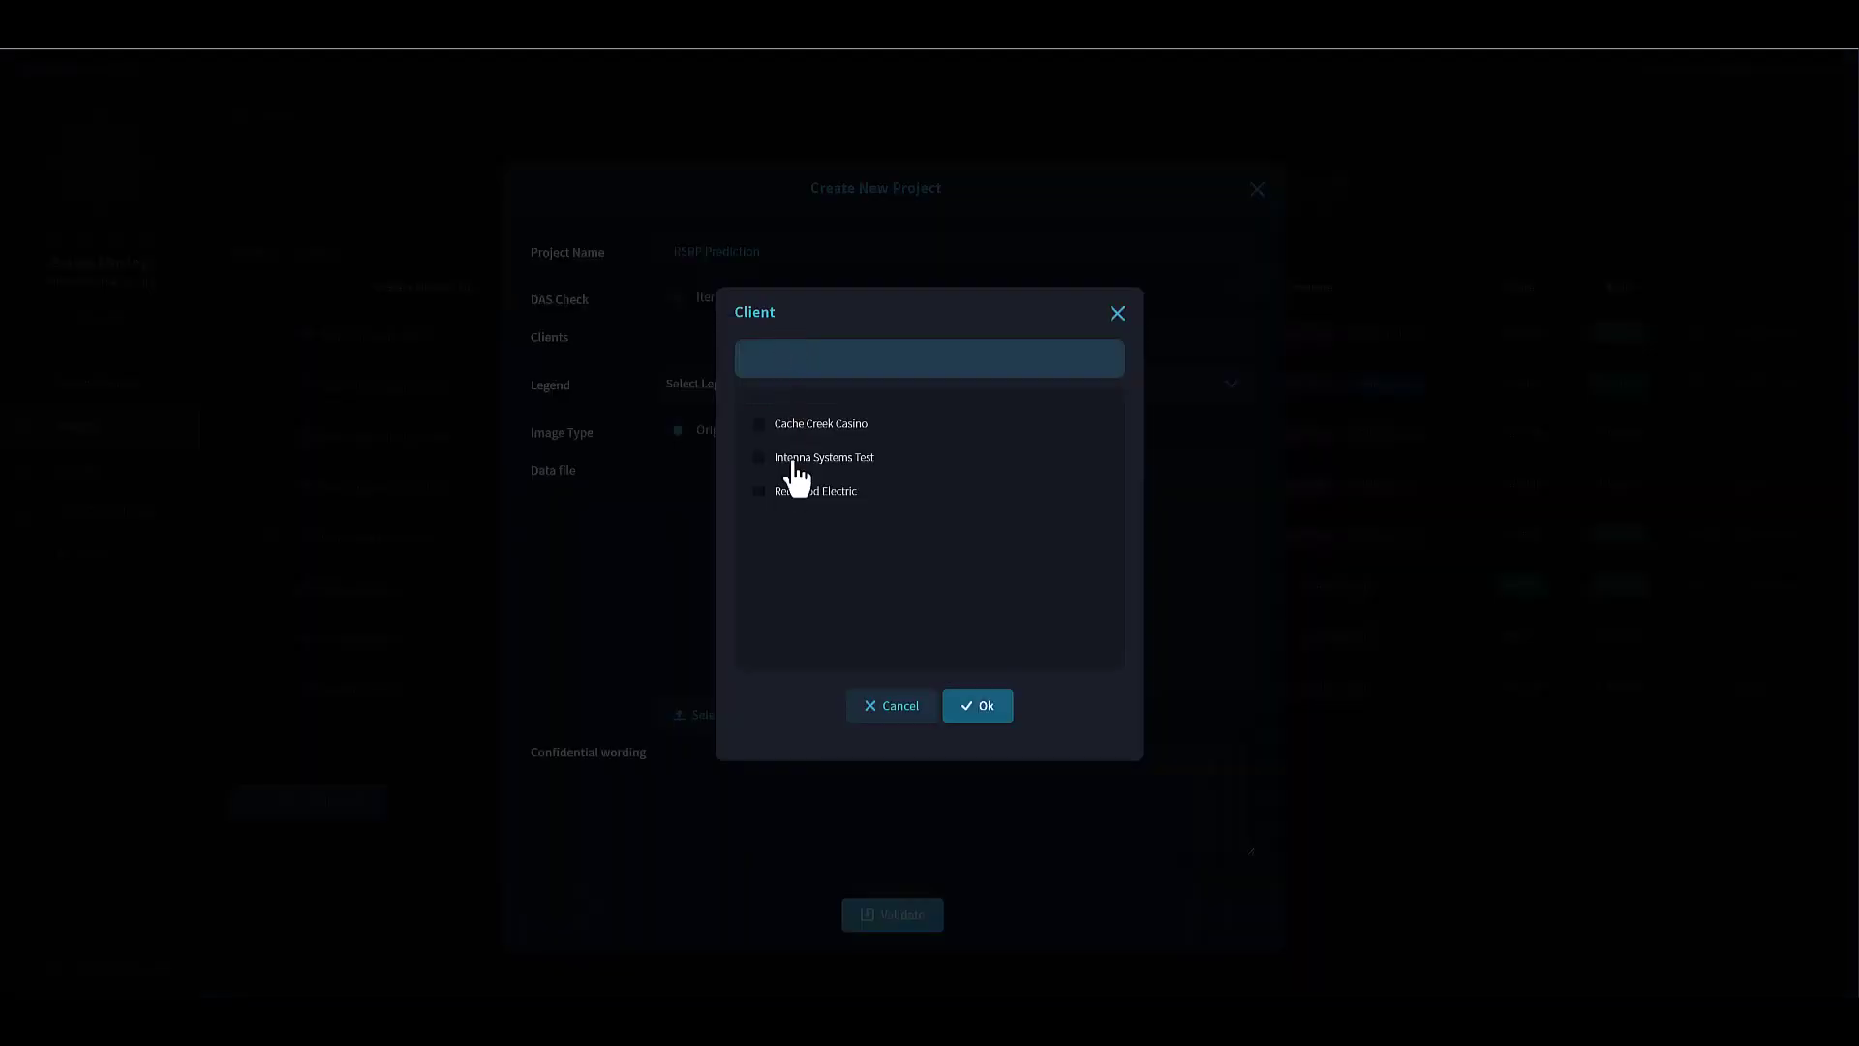
pyautogui.click(763, 496)
pyautogui.click(978, 708)
# - Choose the Redwood EG 5 legend and GrayScale images, attach InBuilding_ZIP.zip as the data file, and validate the new project
pyautogui.click(843, 383)
pyautogui.click(755, 585)
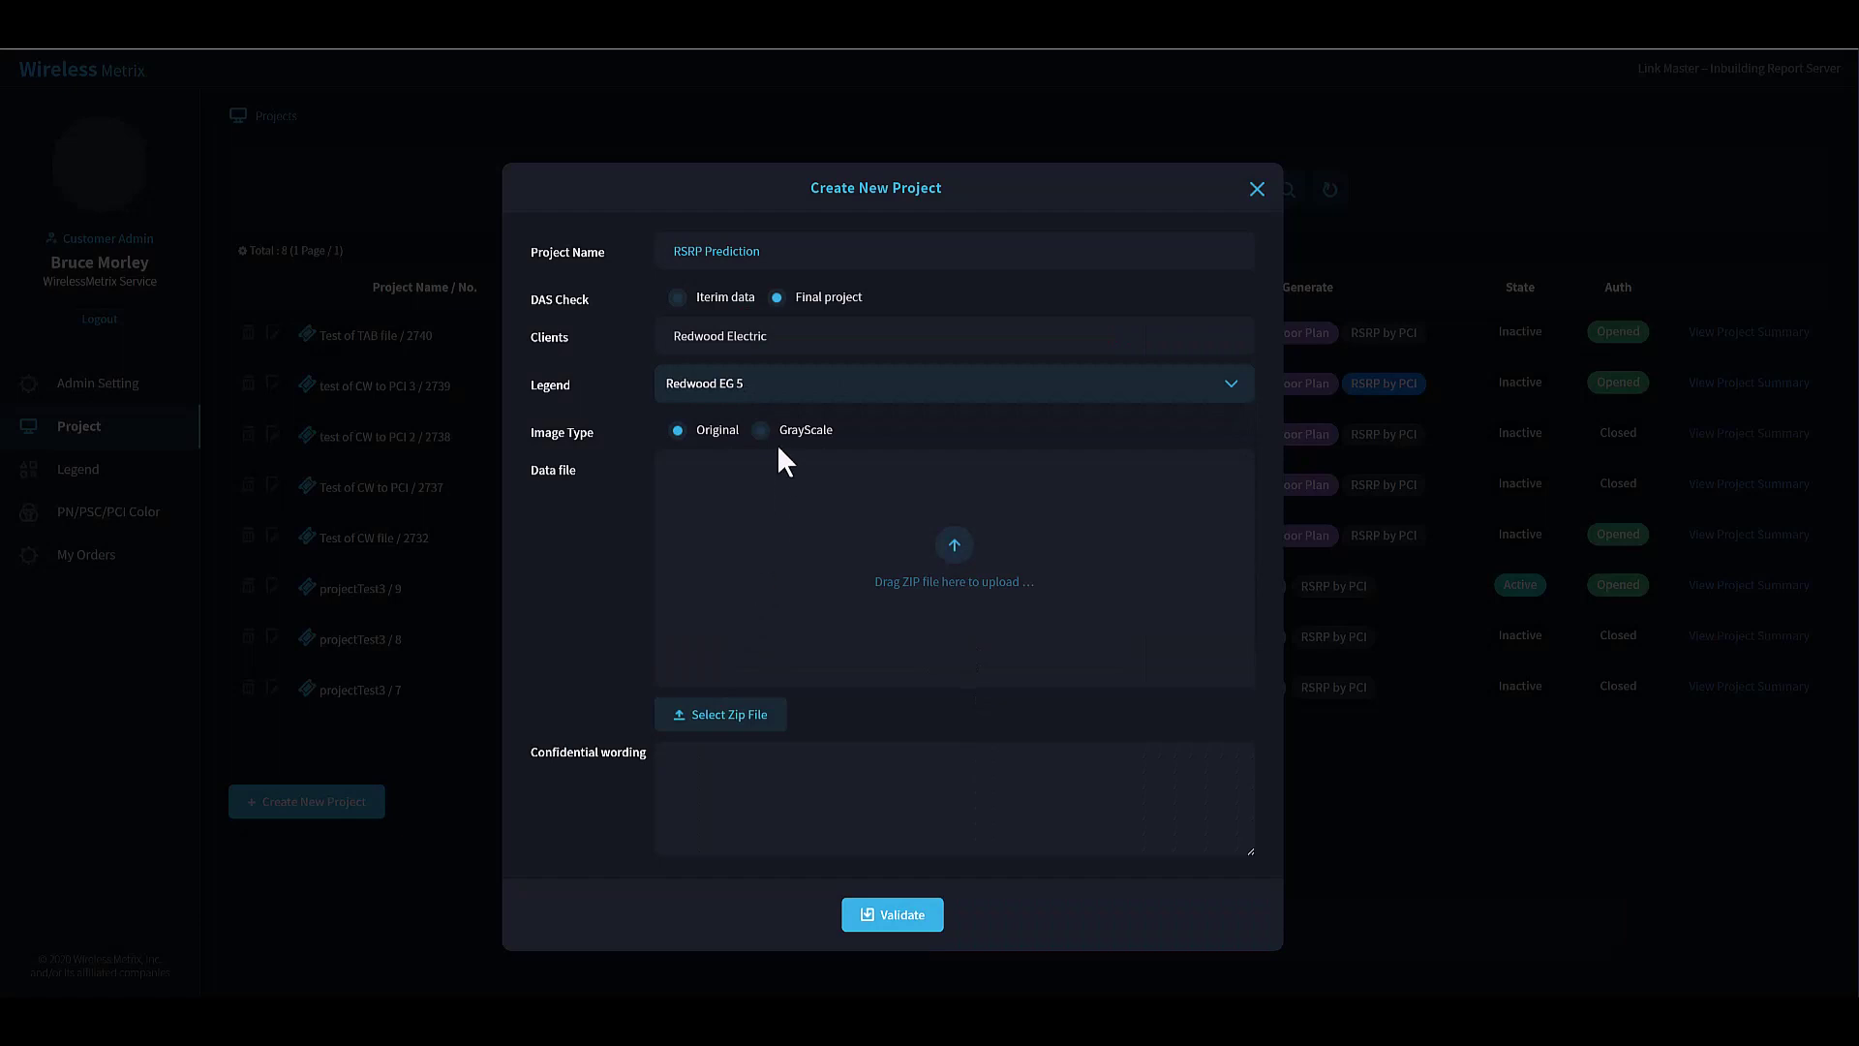
pyautogui.click(779, 791)
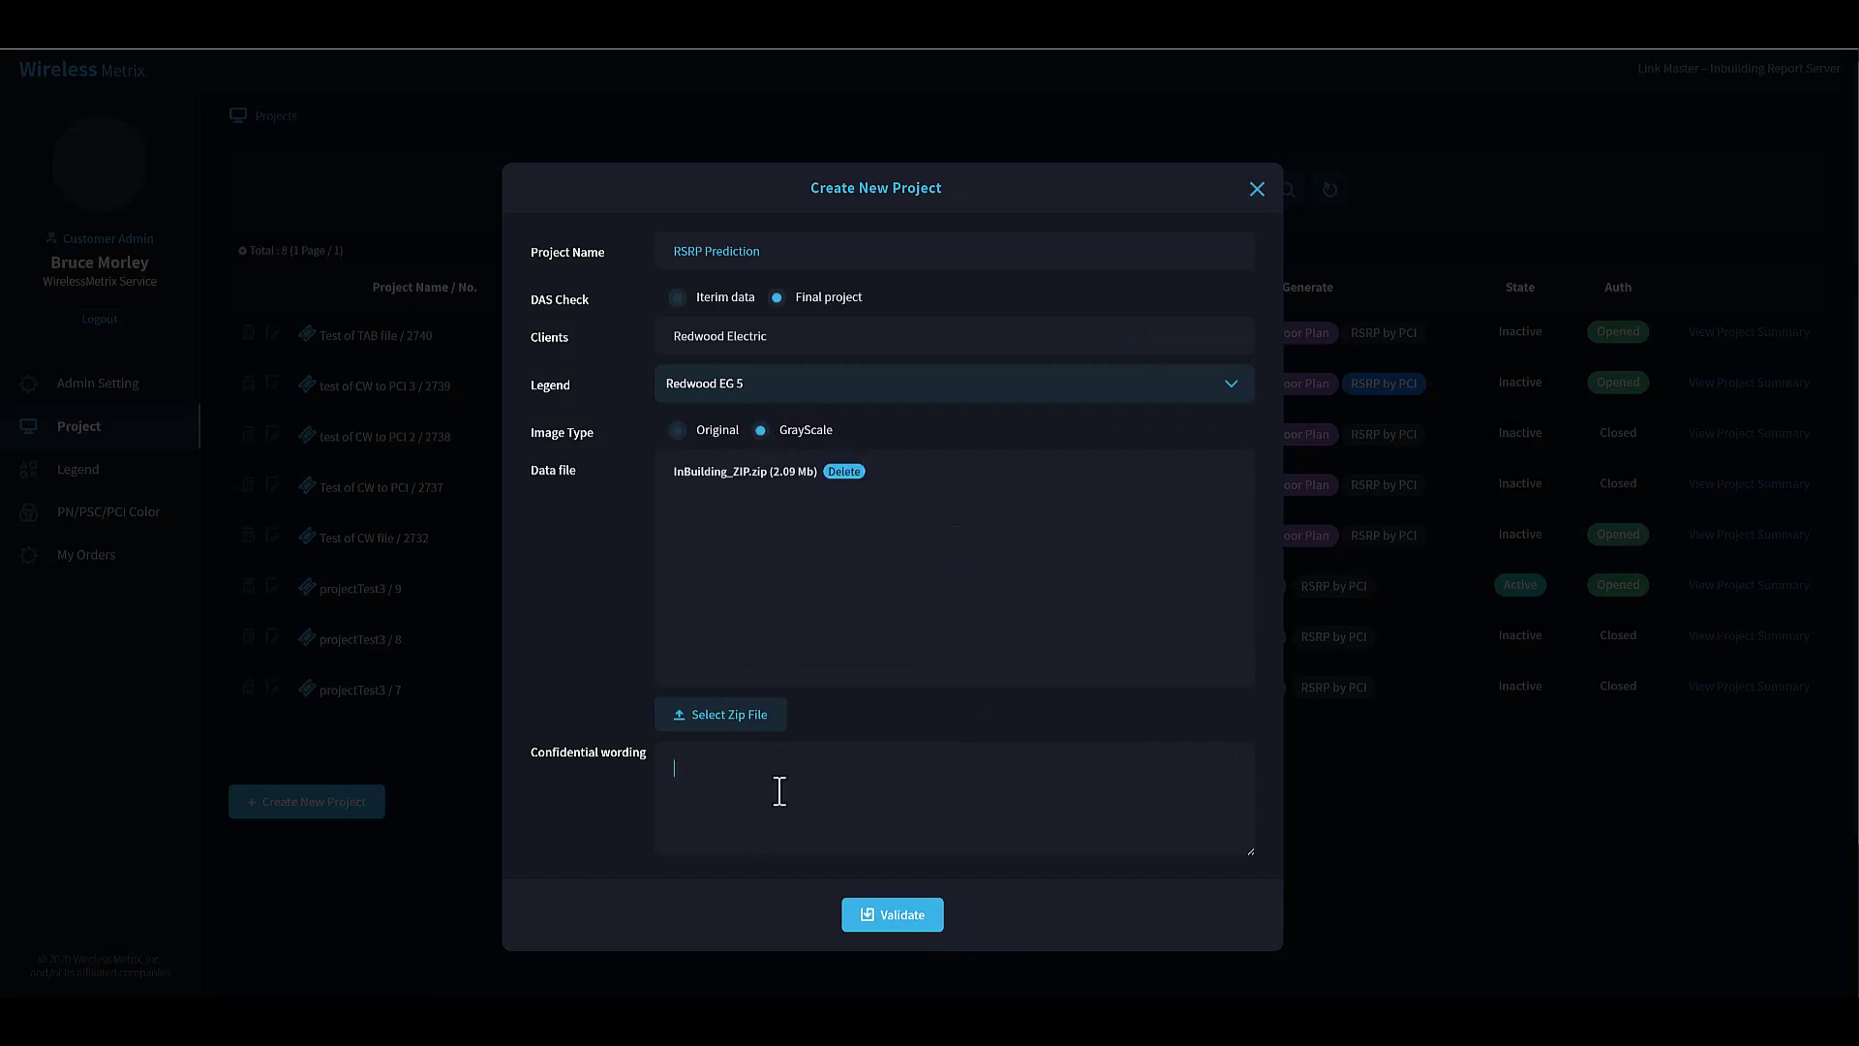
pyautogui.click(887, 927)
pyautogui.click(1008, 145)
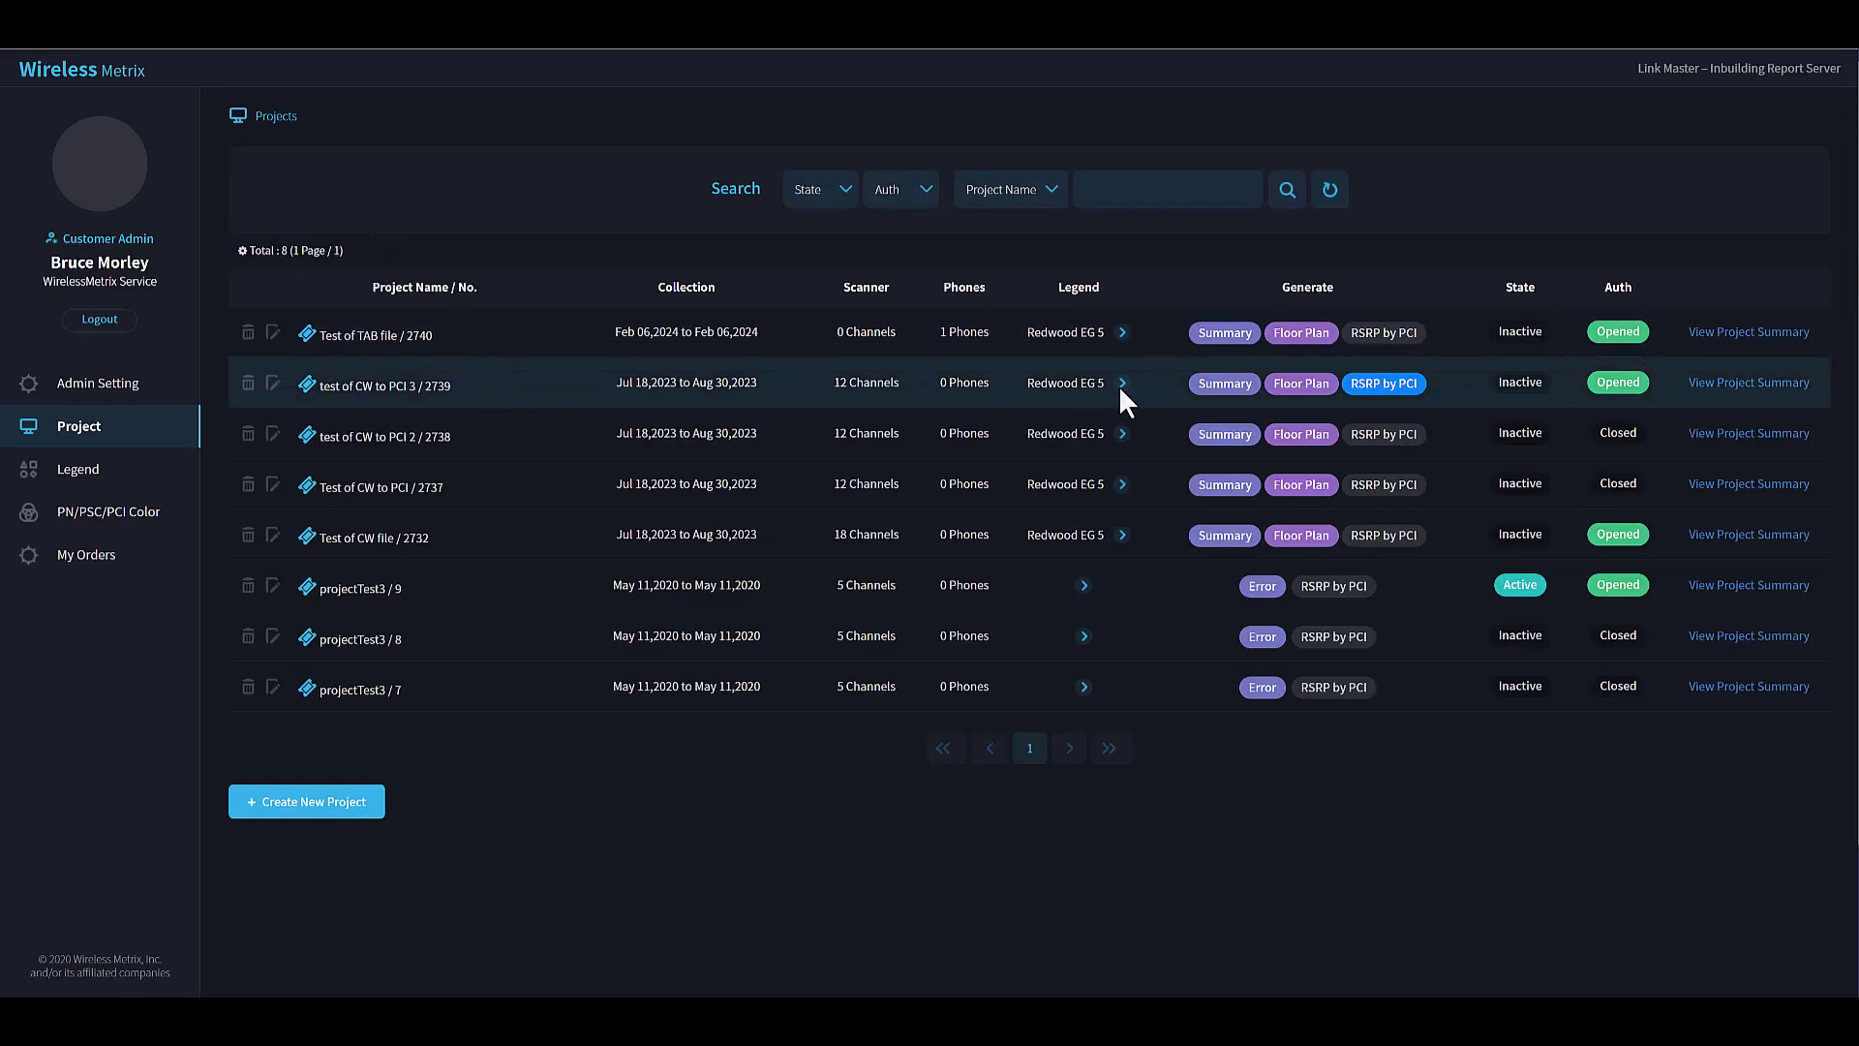
# - View the Scanner LTE RSRP summary of project test of CW to PCI 3, including the per-floor results for LTE 12
pyautogui.click(1733, 382)
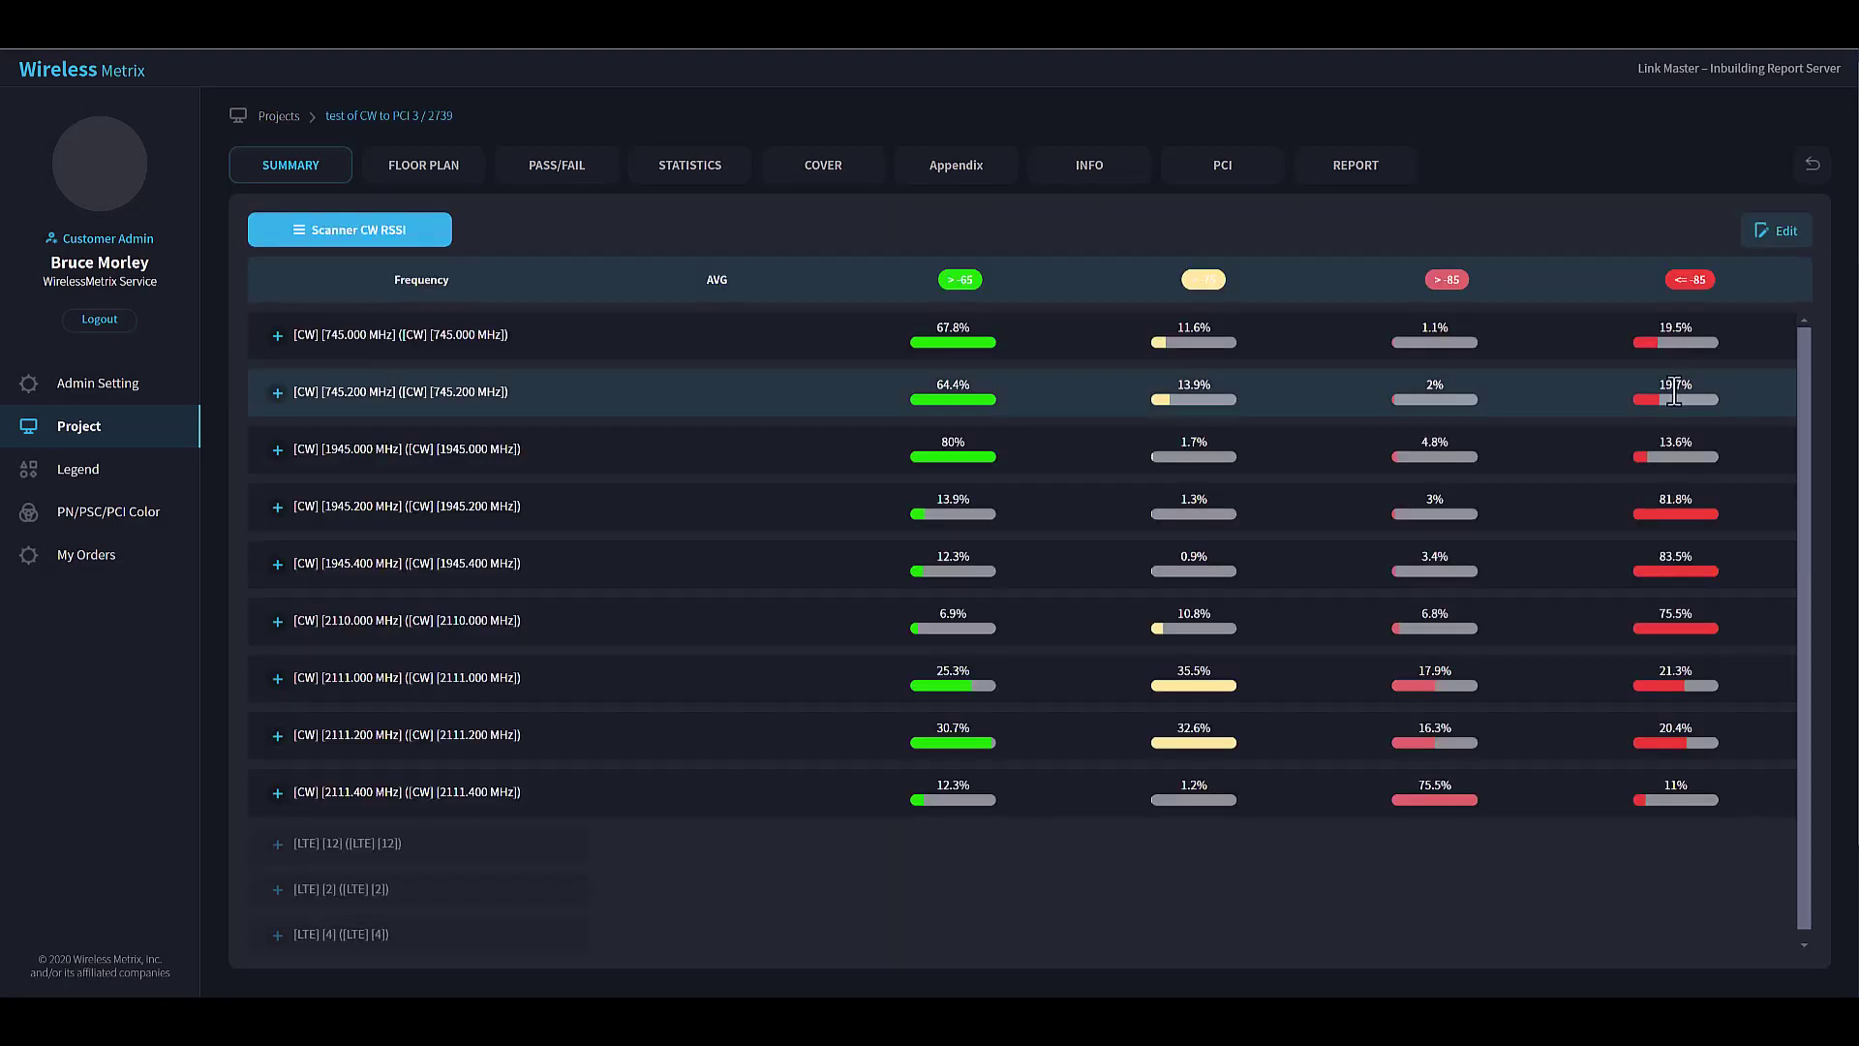
pyautogui.click(373, 244)
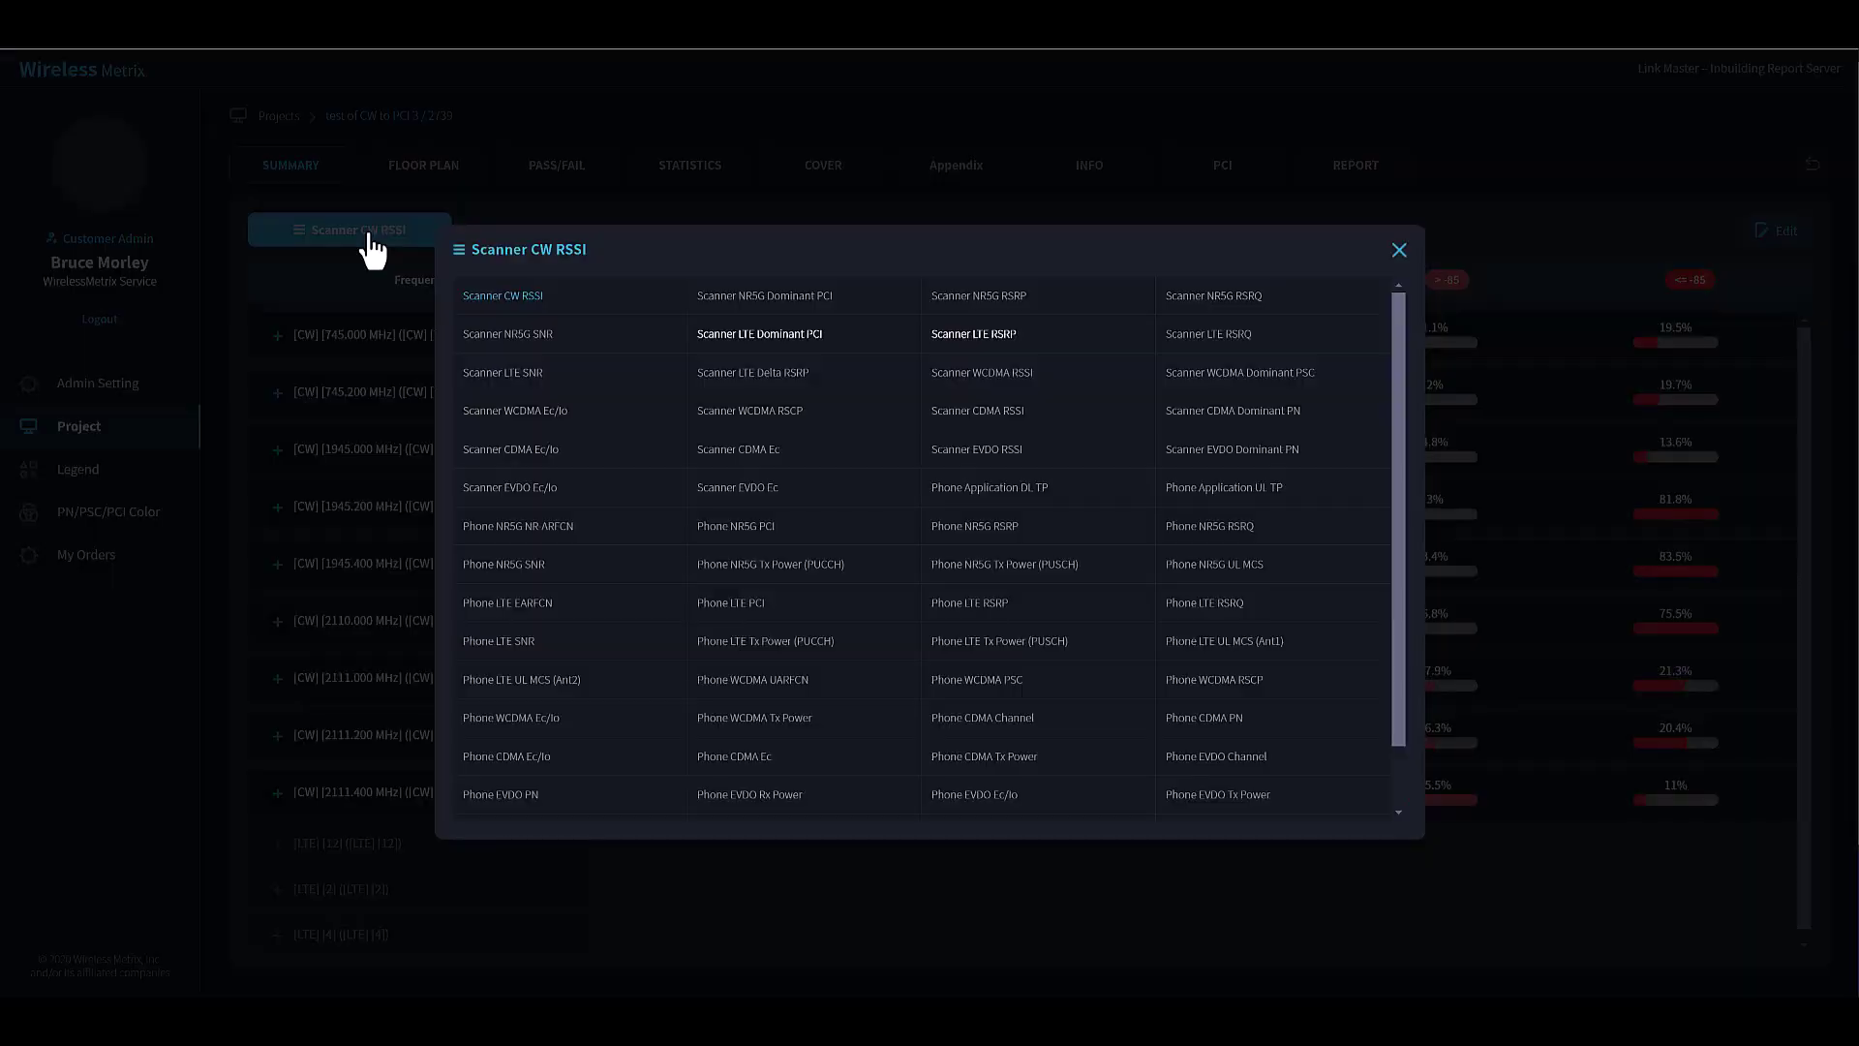
pyautogui.click(968, 335)
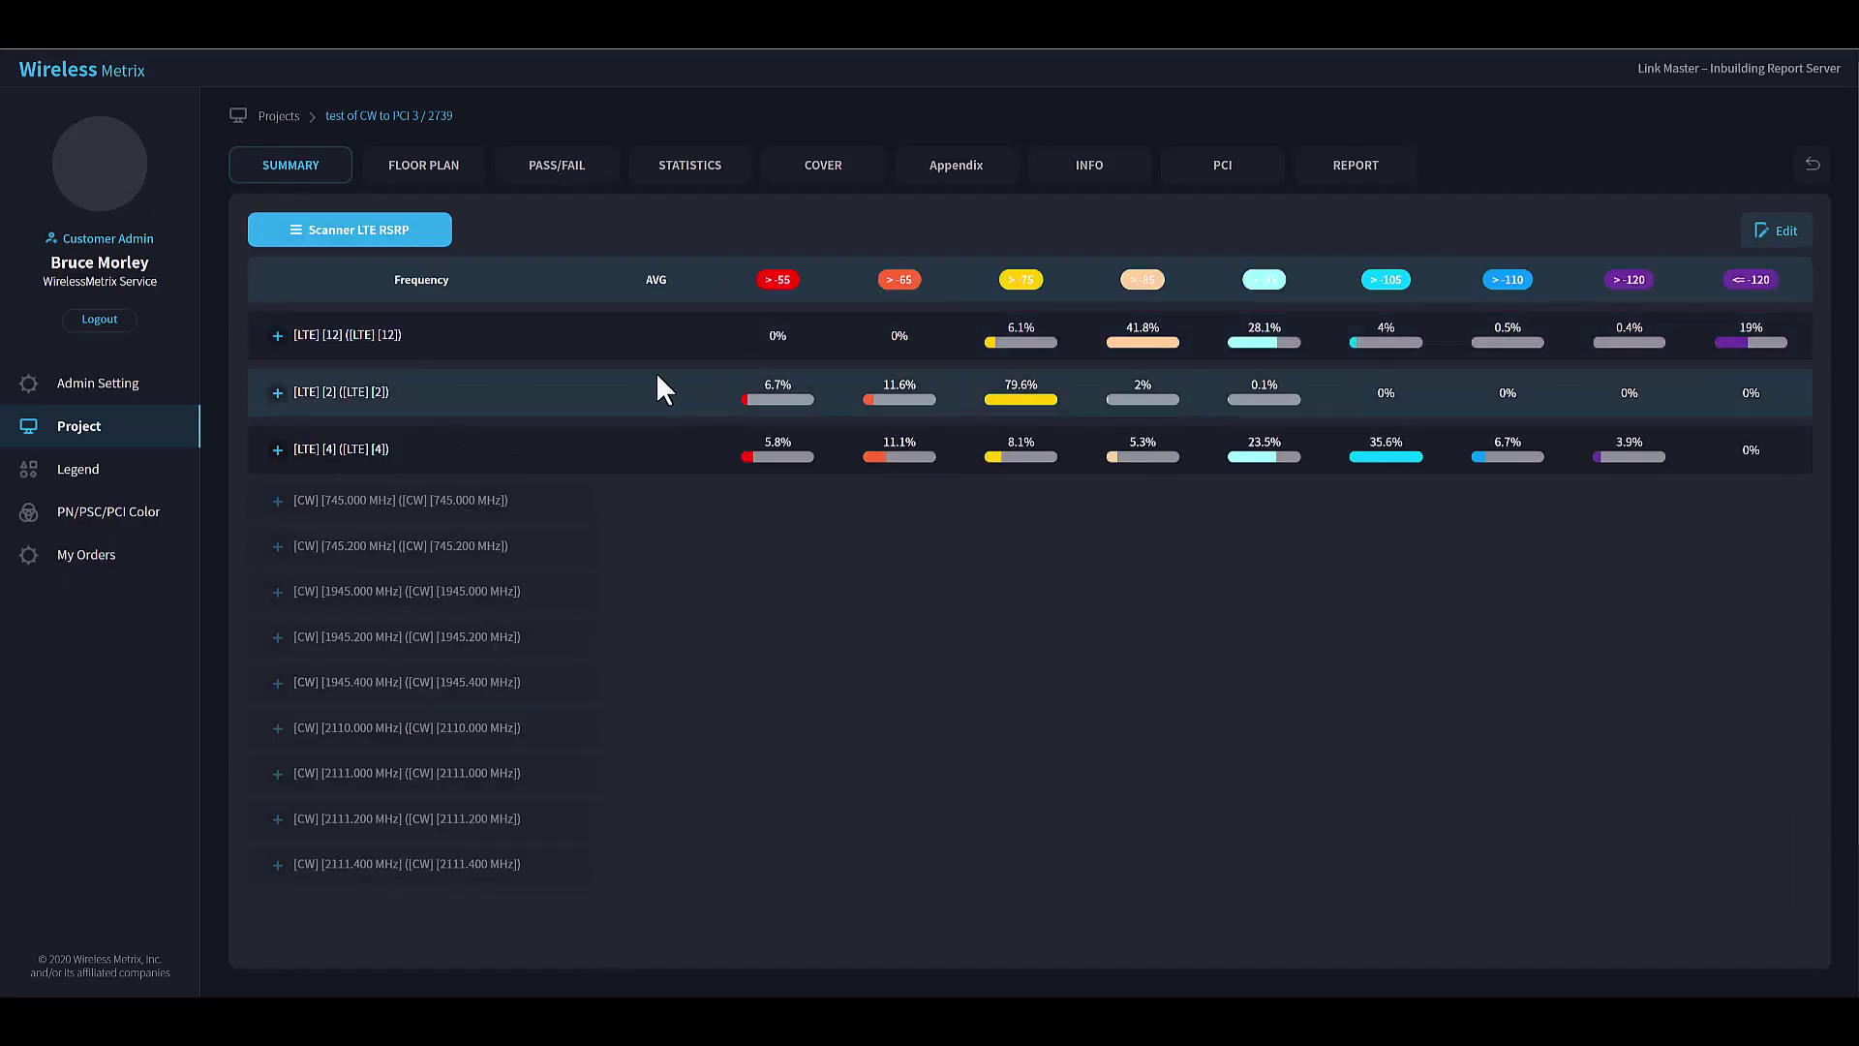
pyautogui.click(276, 334)
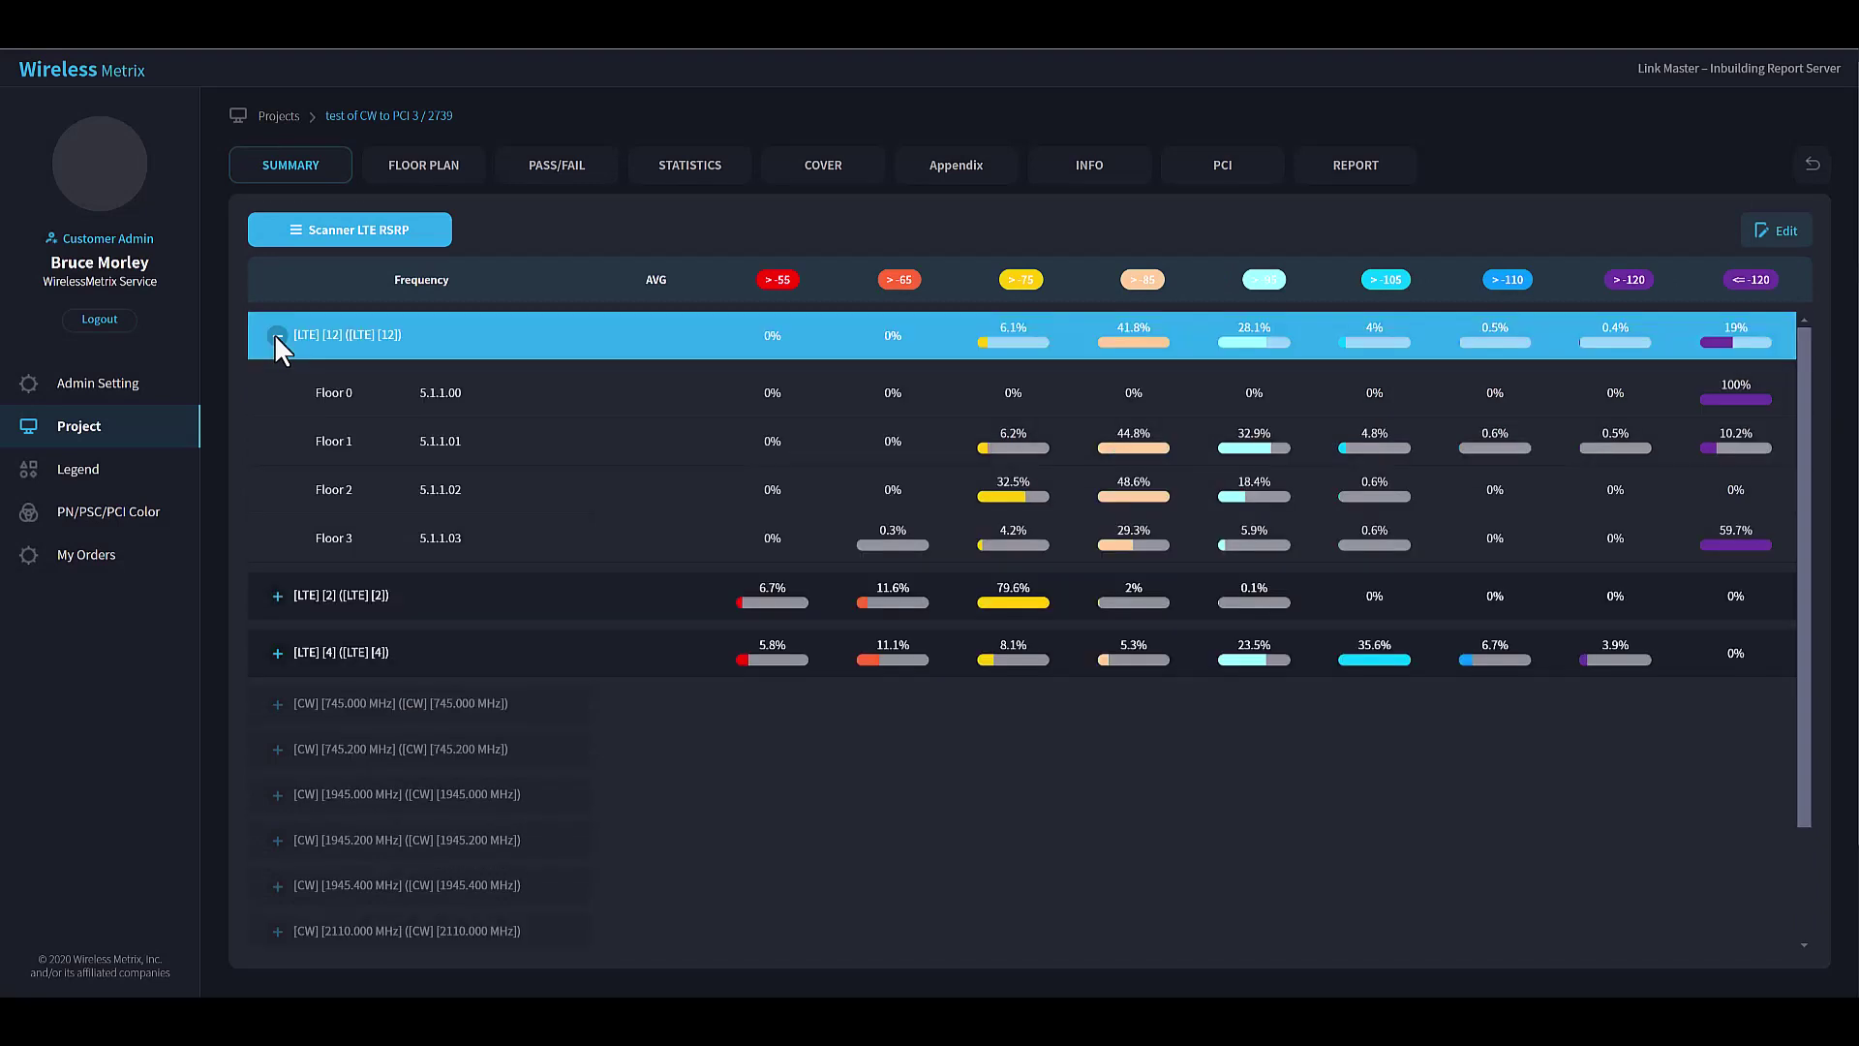
pyautogui.click(276, 335)
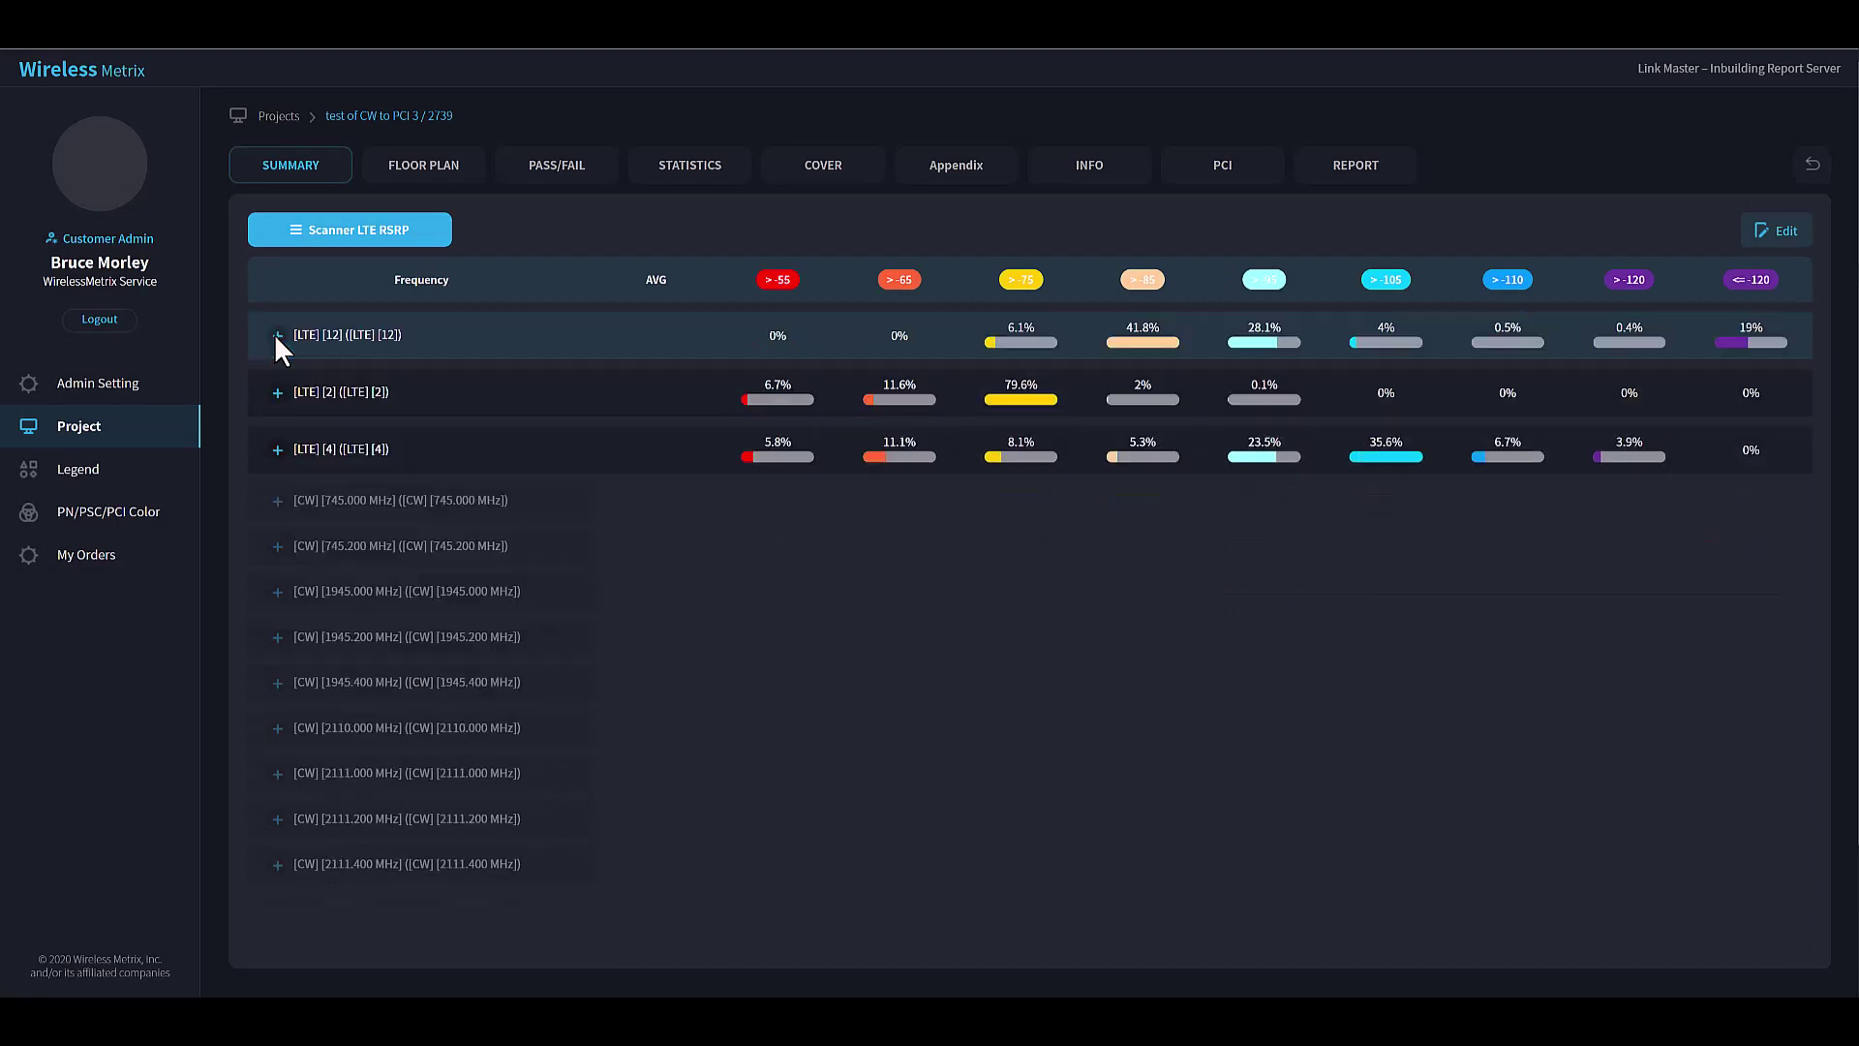
# - Switch the summary to Scanner LTE Dominant PCI and examine the per-floor breakdown for LTE 12
pyautogui.click(360, 232)
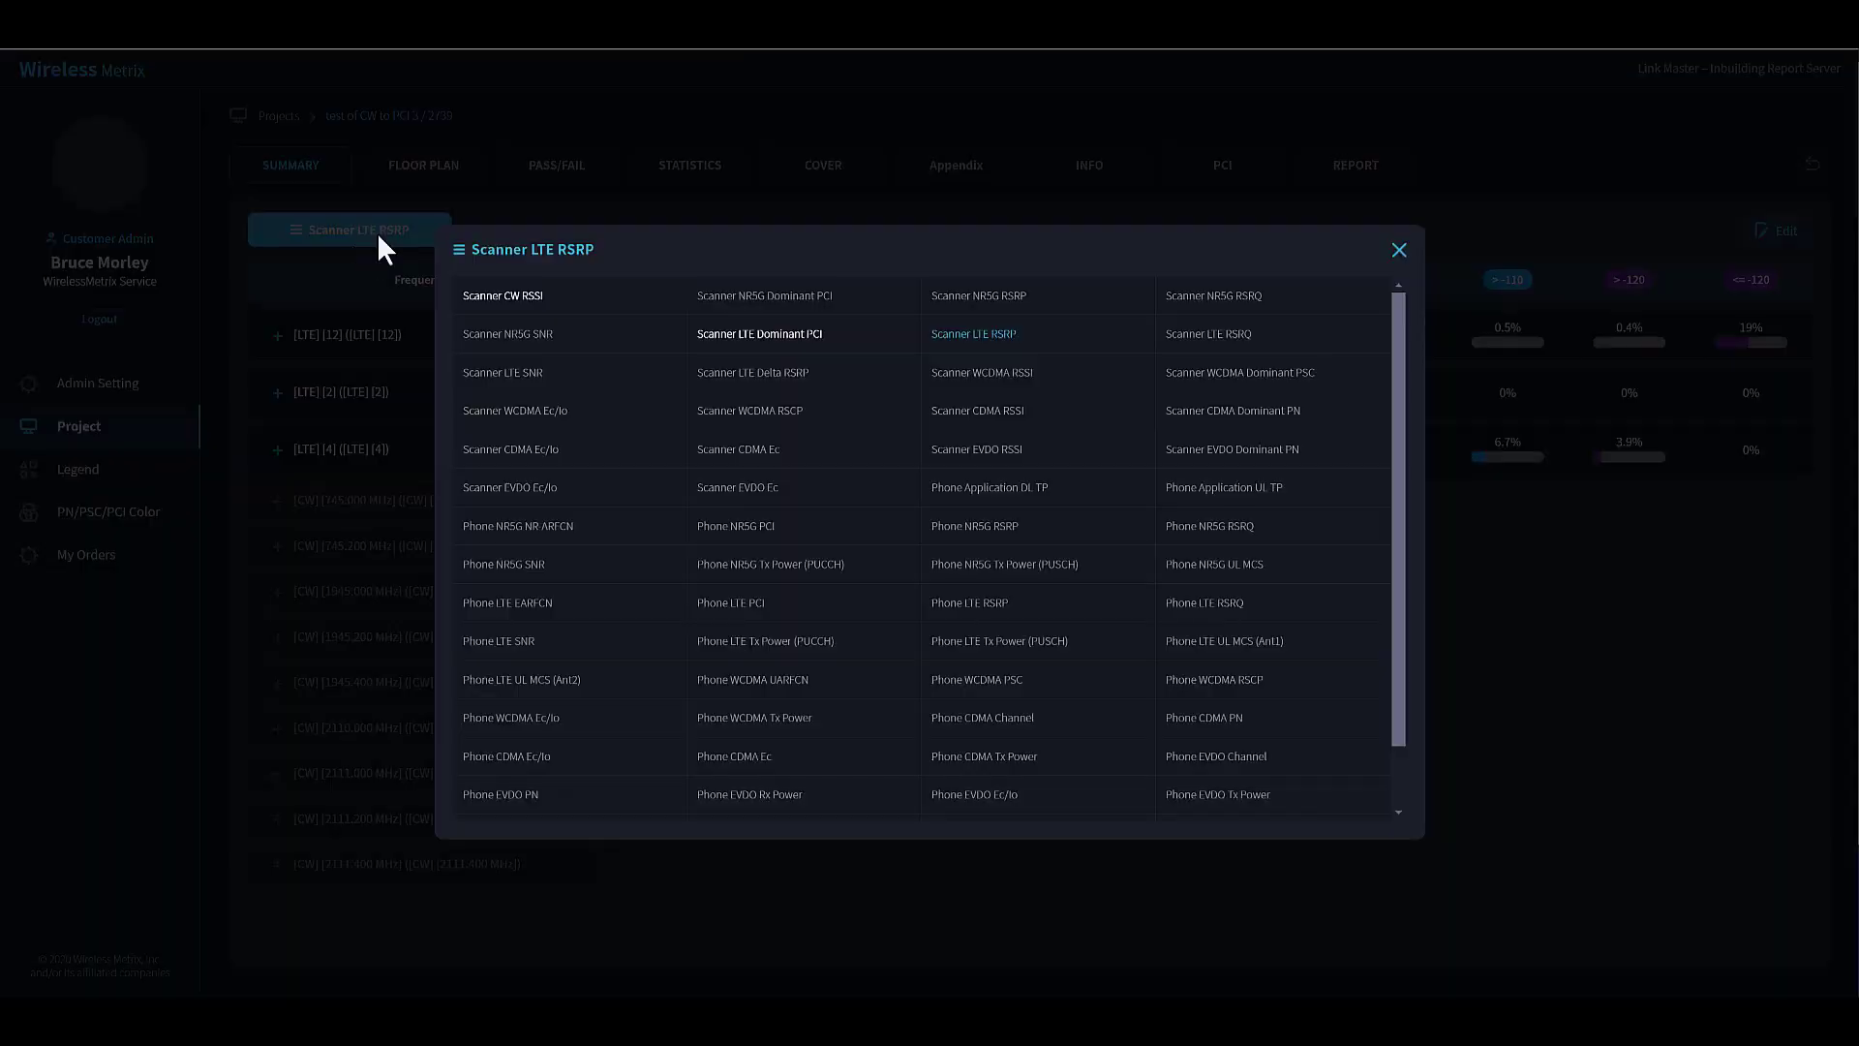
pyautogui.click(794, 346)
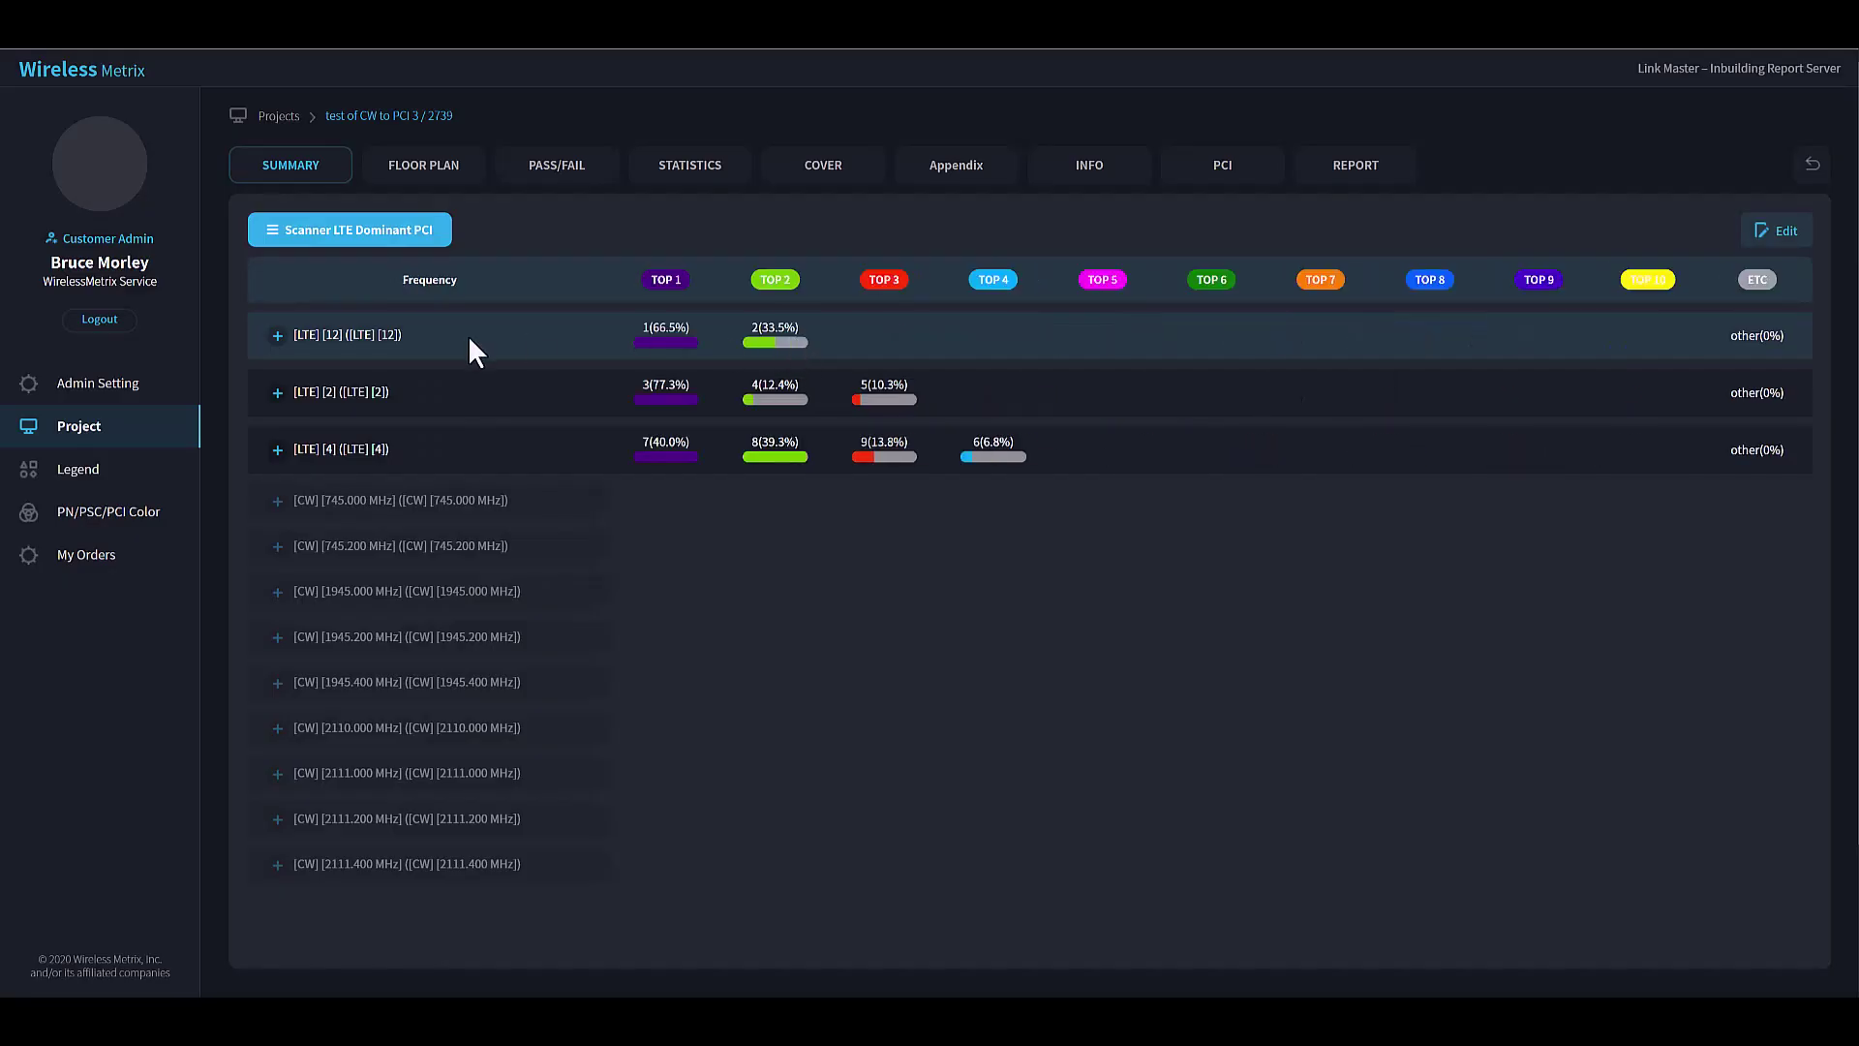
pyautogui.click(276, 335)
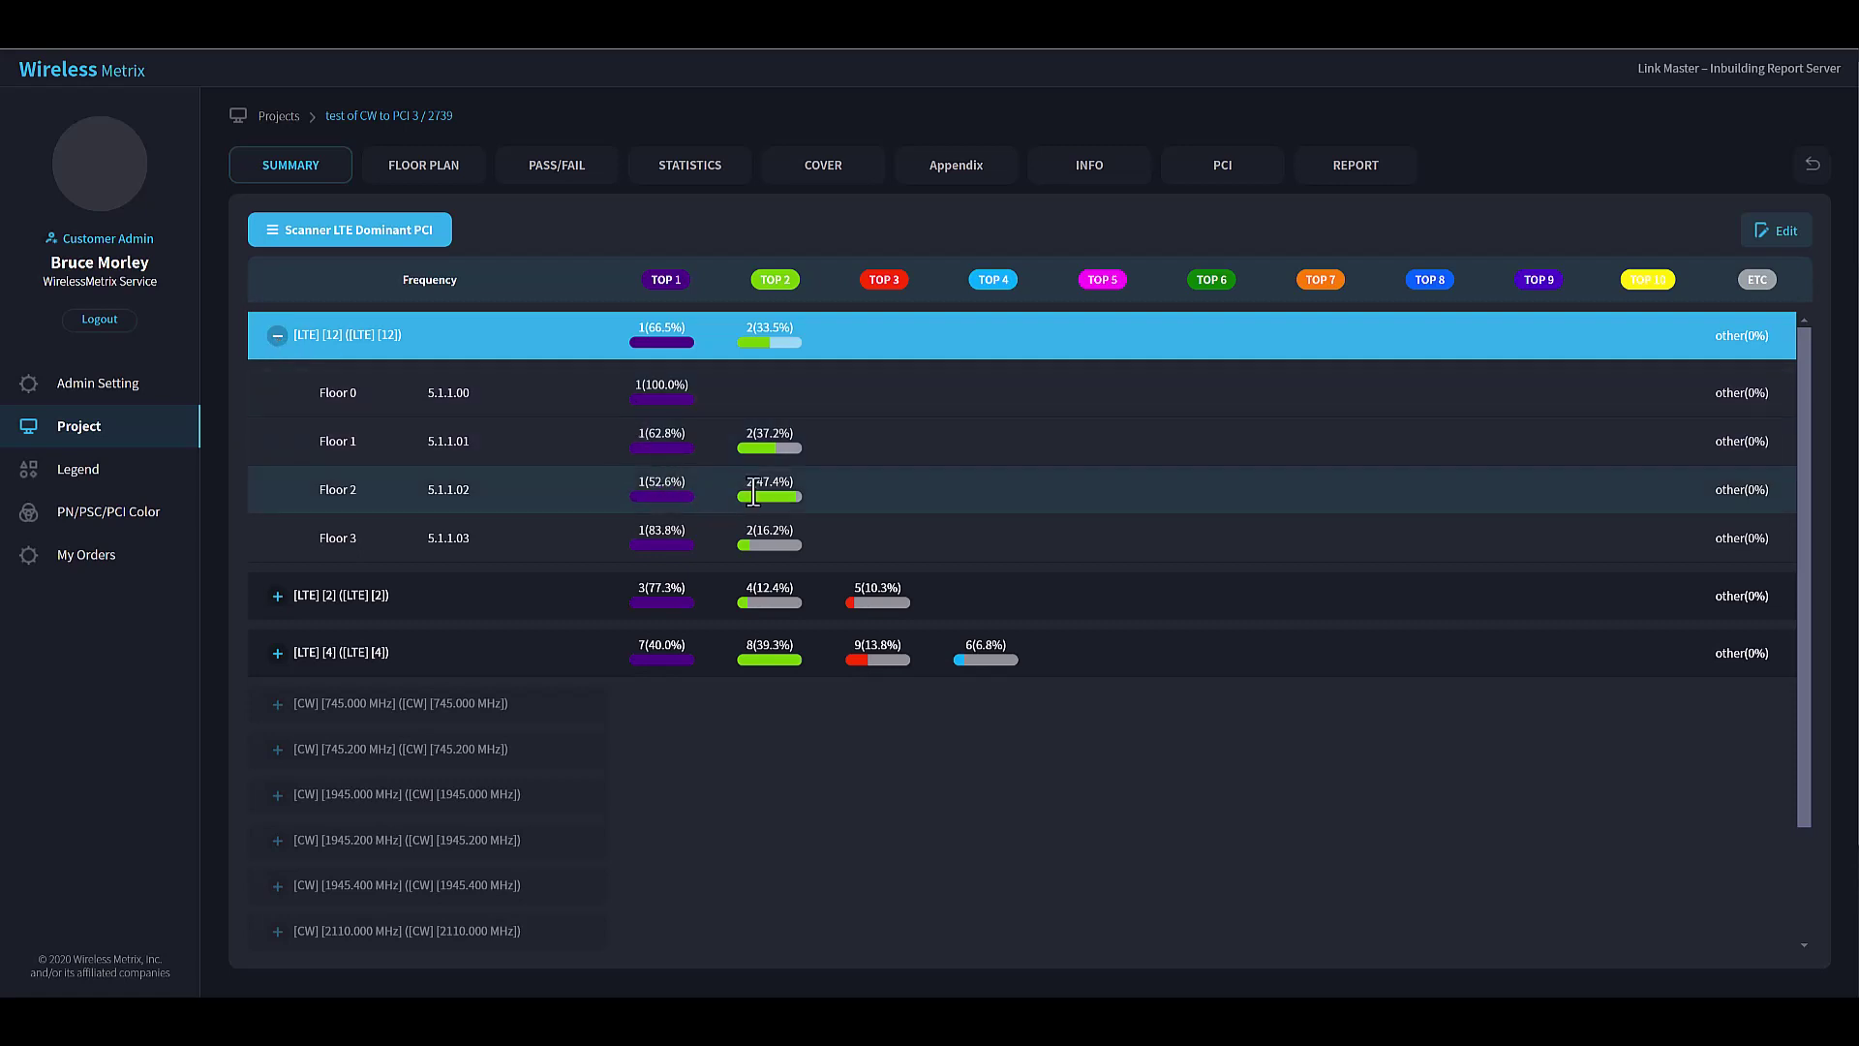
pyautogui.click(277, 335)
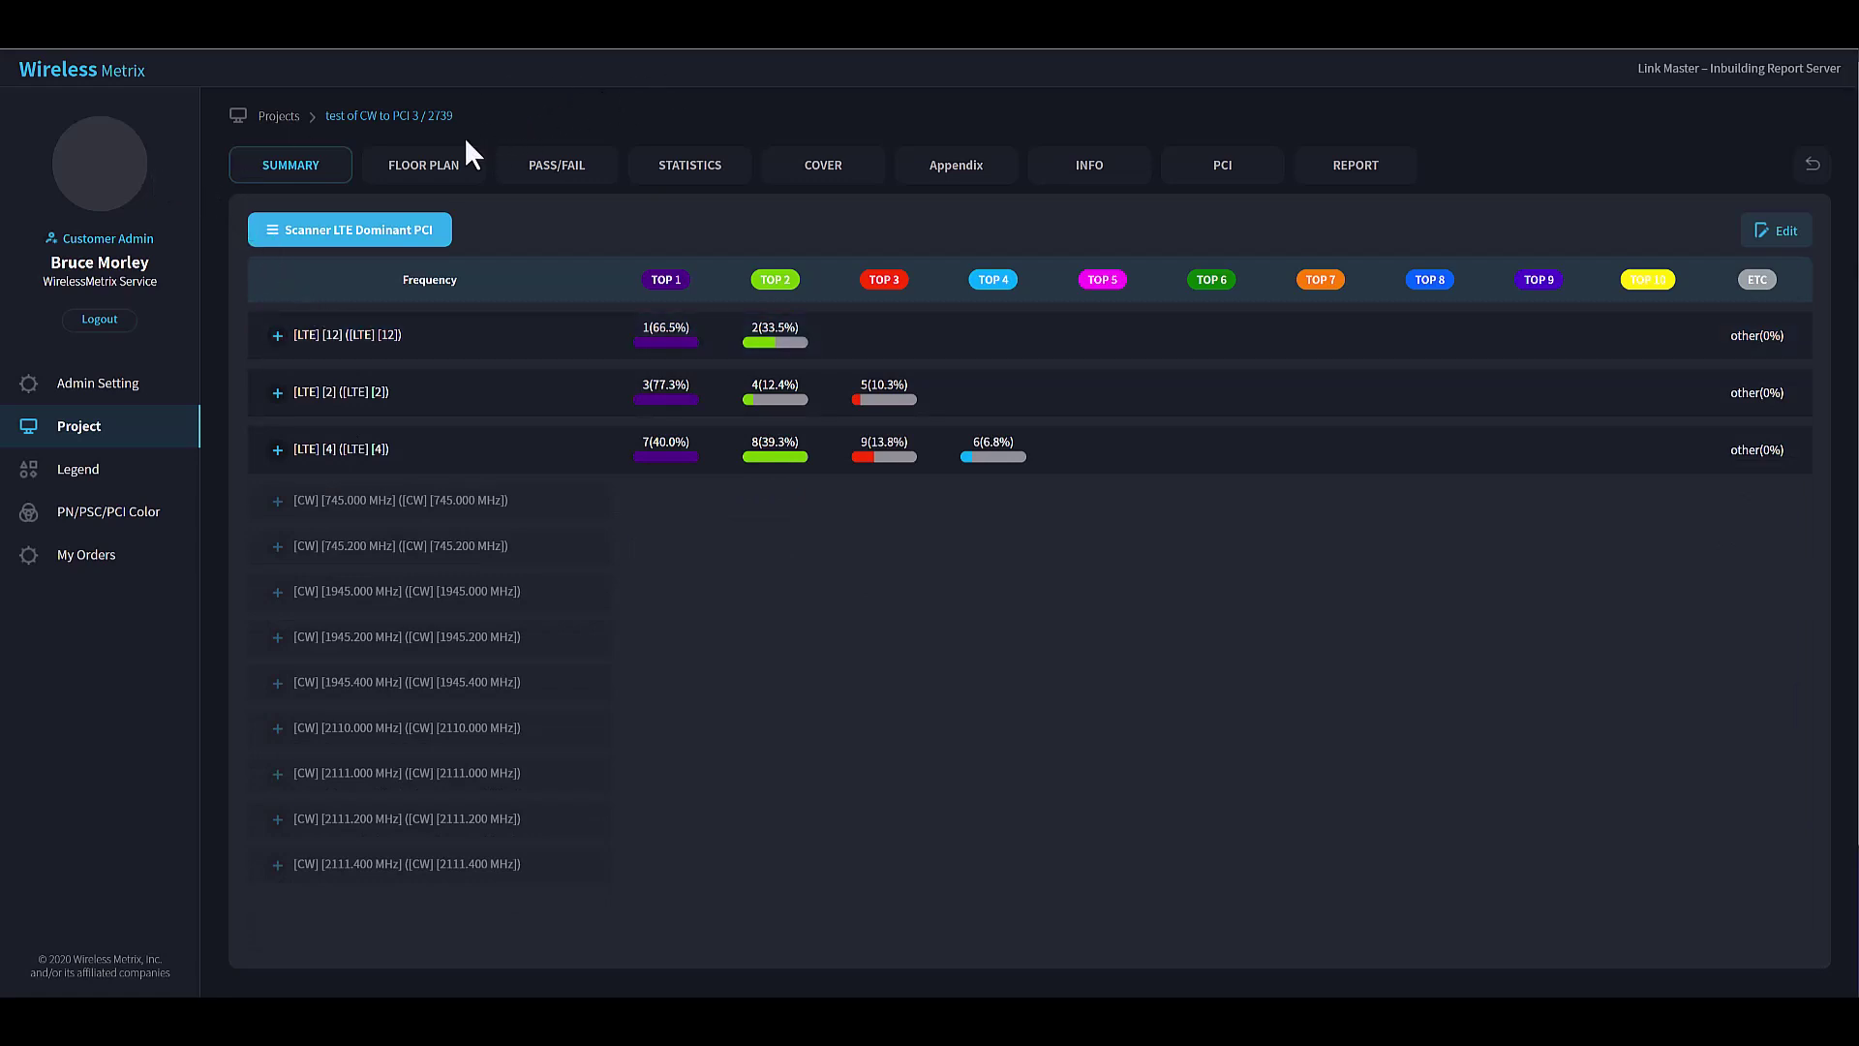
# - Show the LTE 12 floor plans with Dominant PCI and enlarge the Floor 1 plan
pyautogui.click(427, 172)
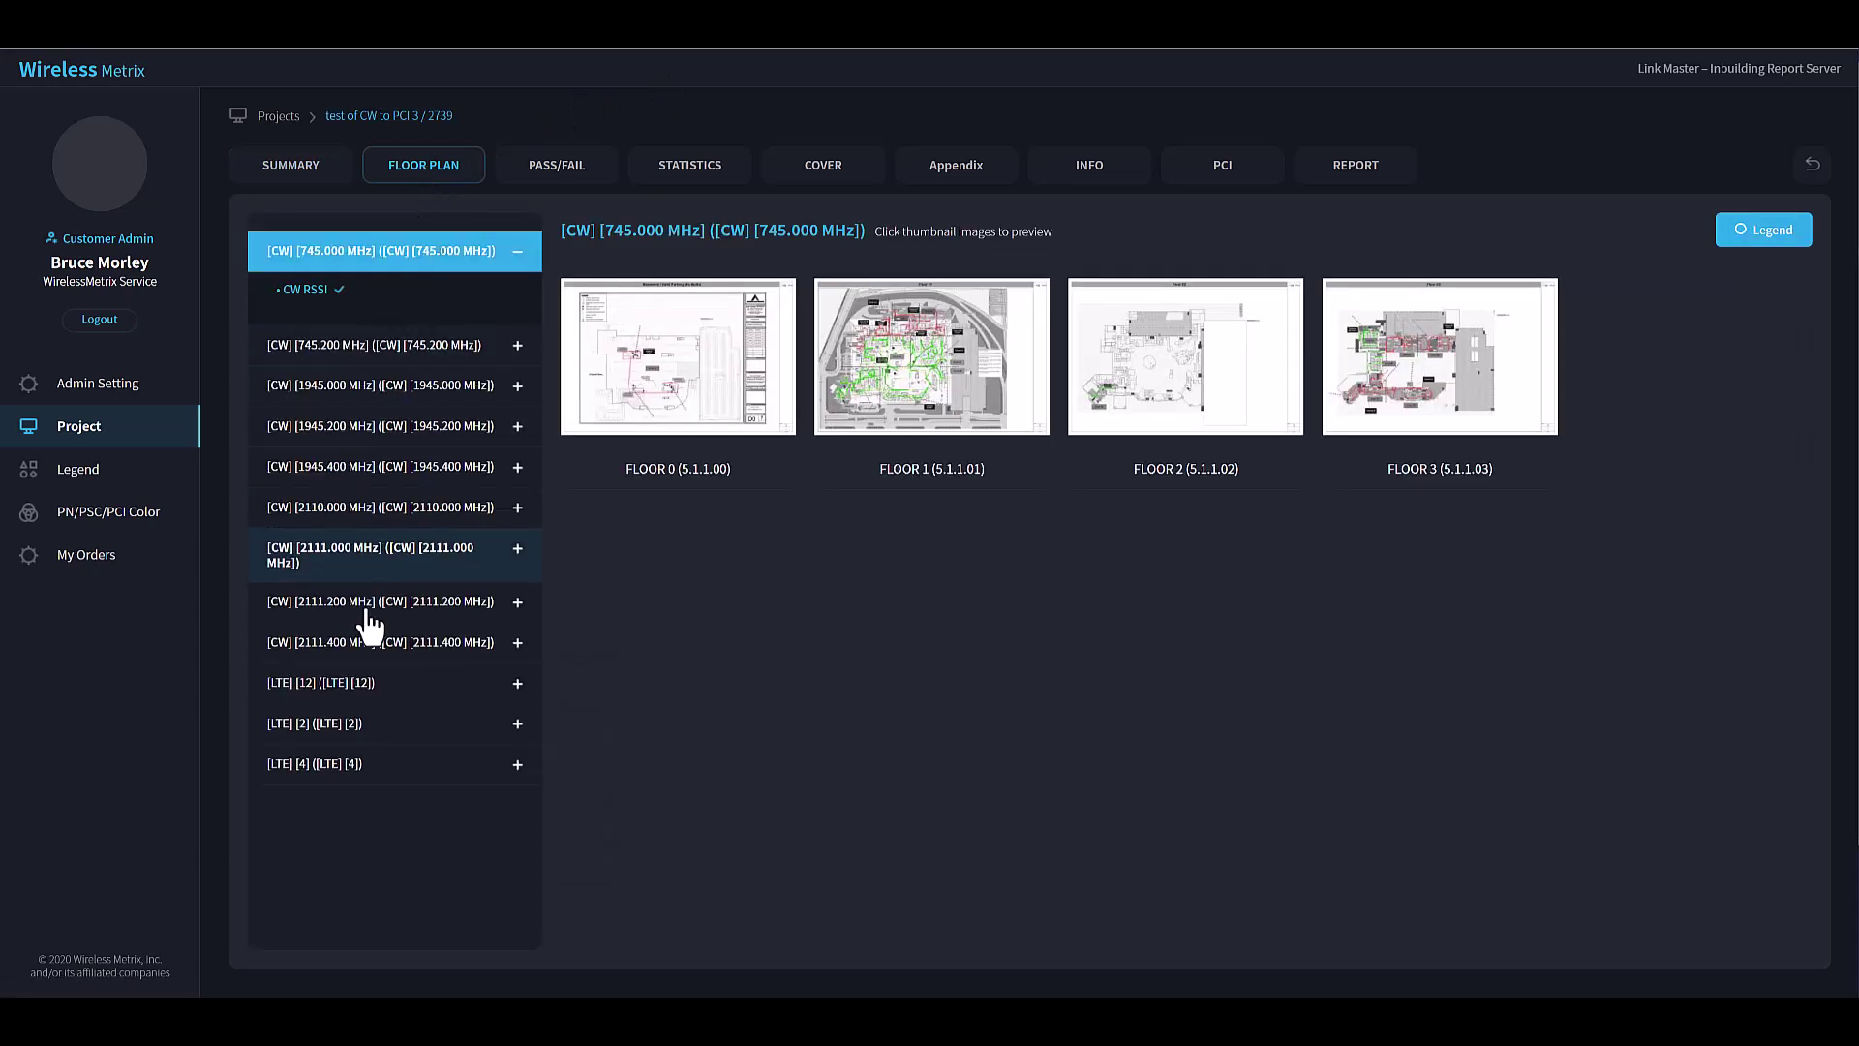
pyautogui.click(366, 677)
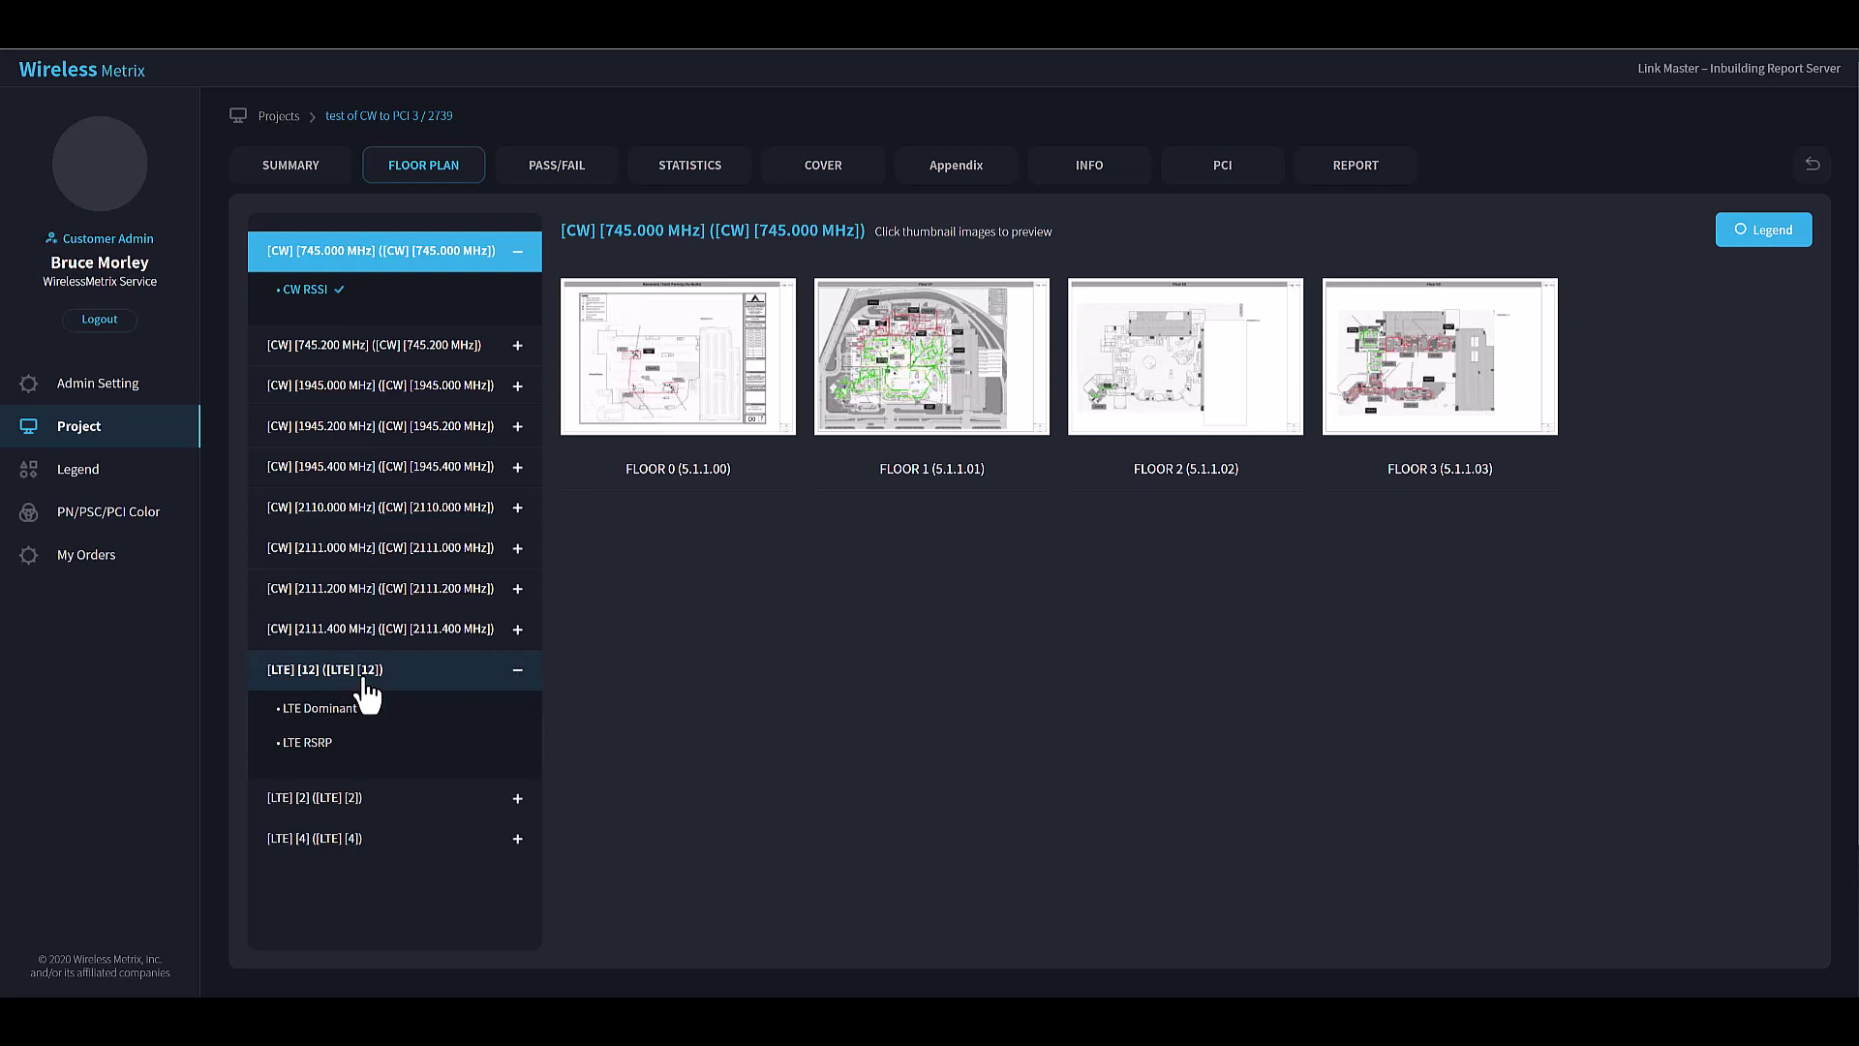
pyautogui.click(365, 708)
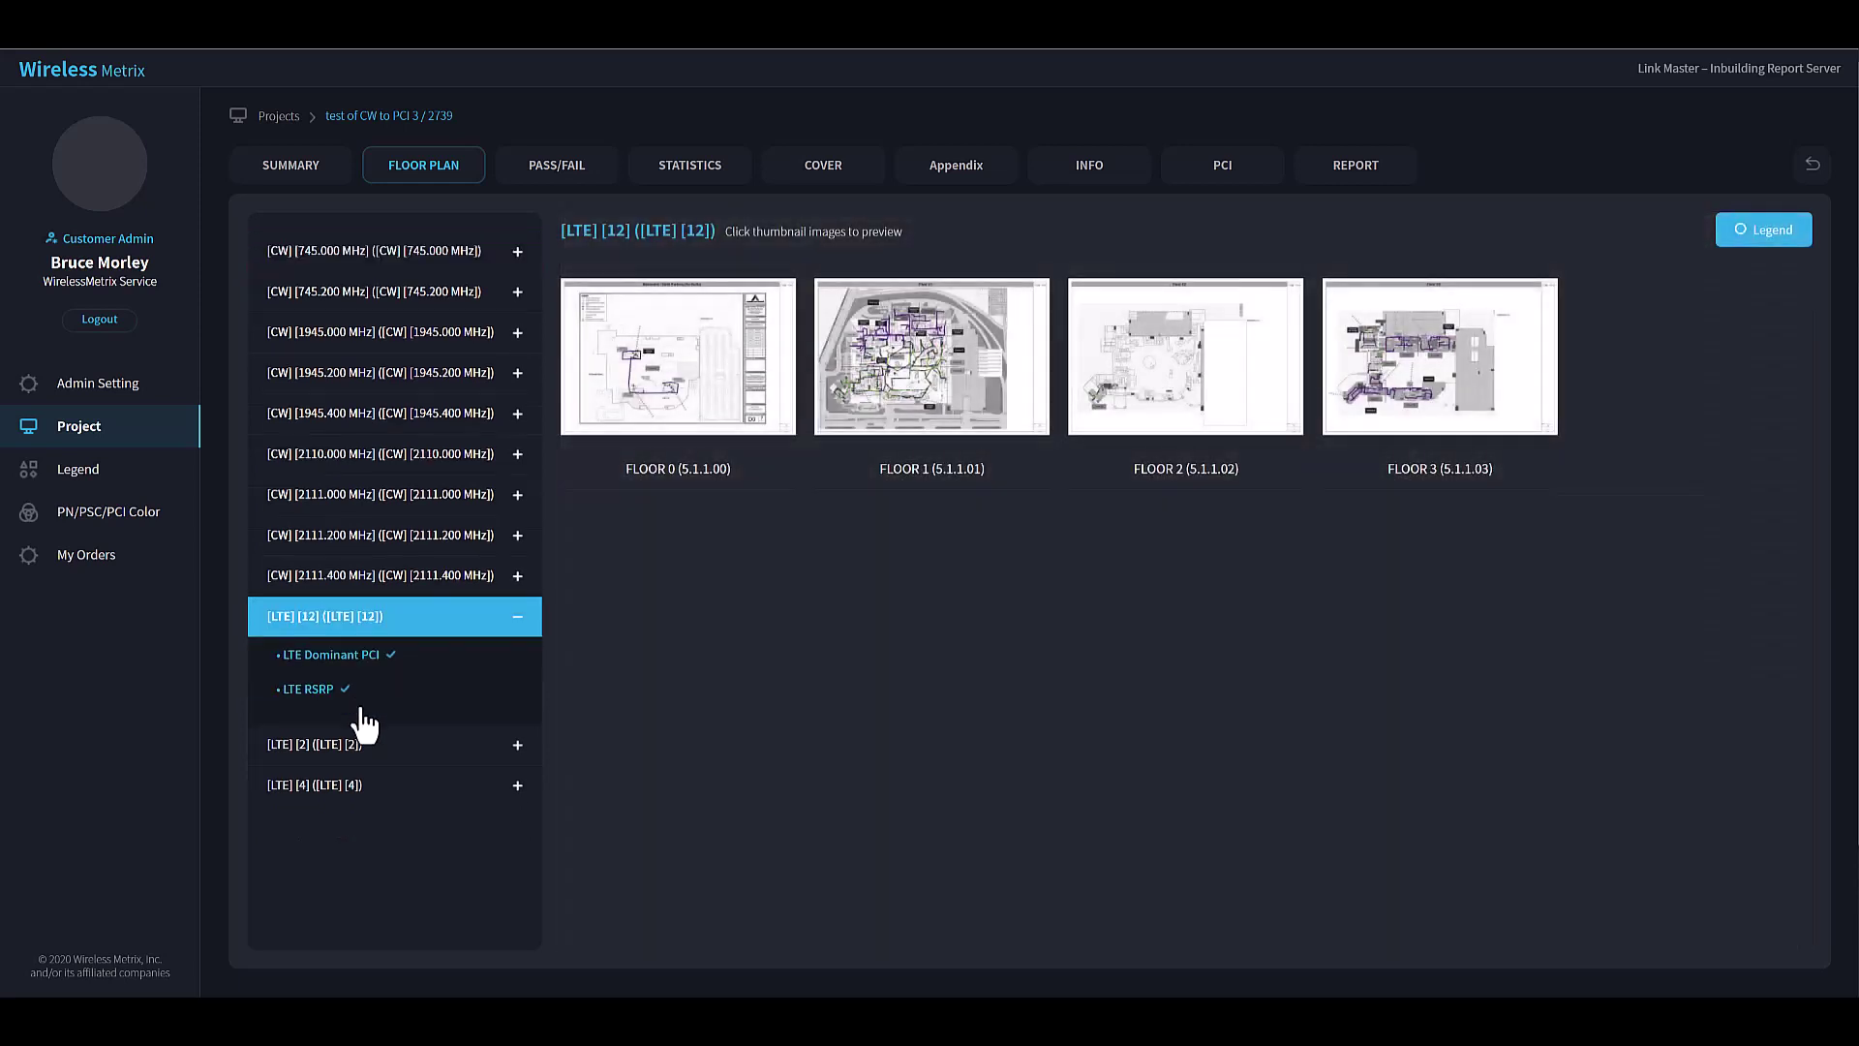
pyautogui.click(405, 686)
pyautogui.click(907, 378)
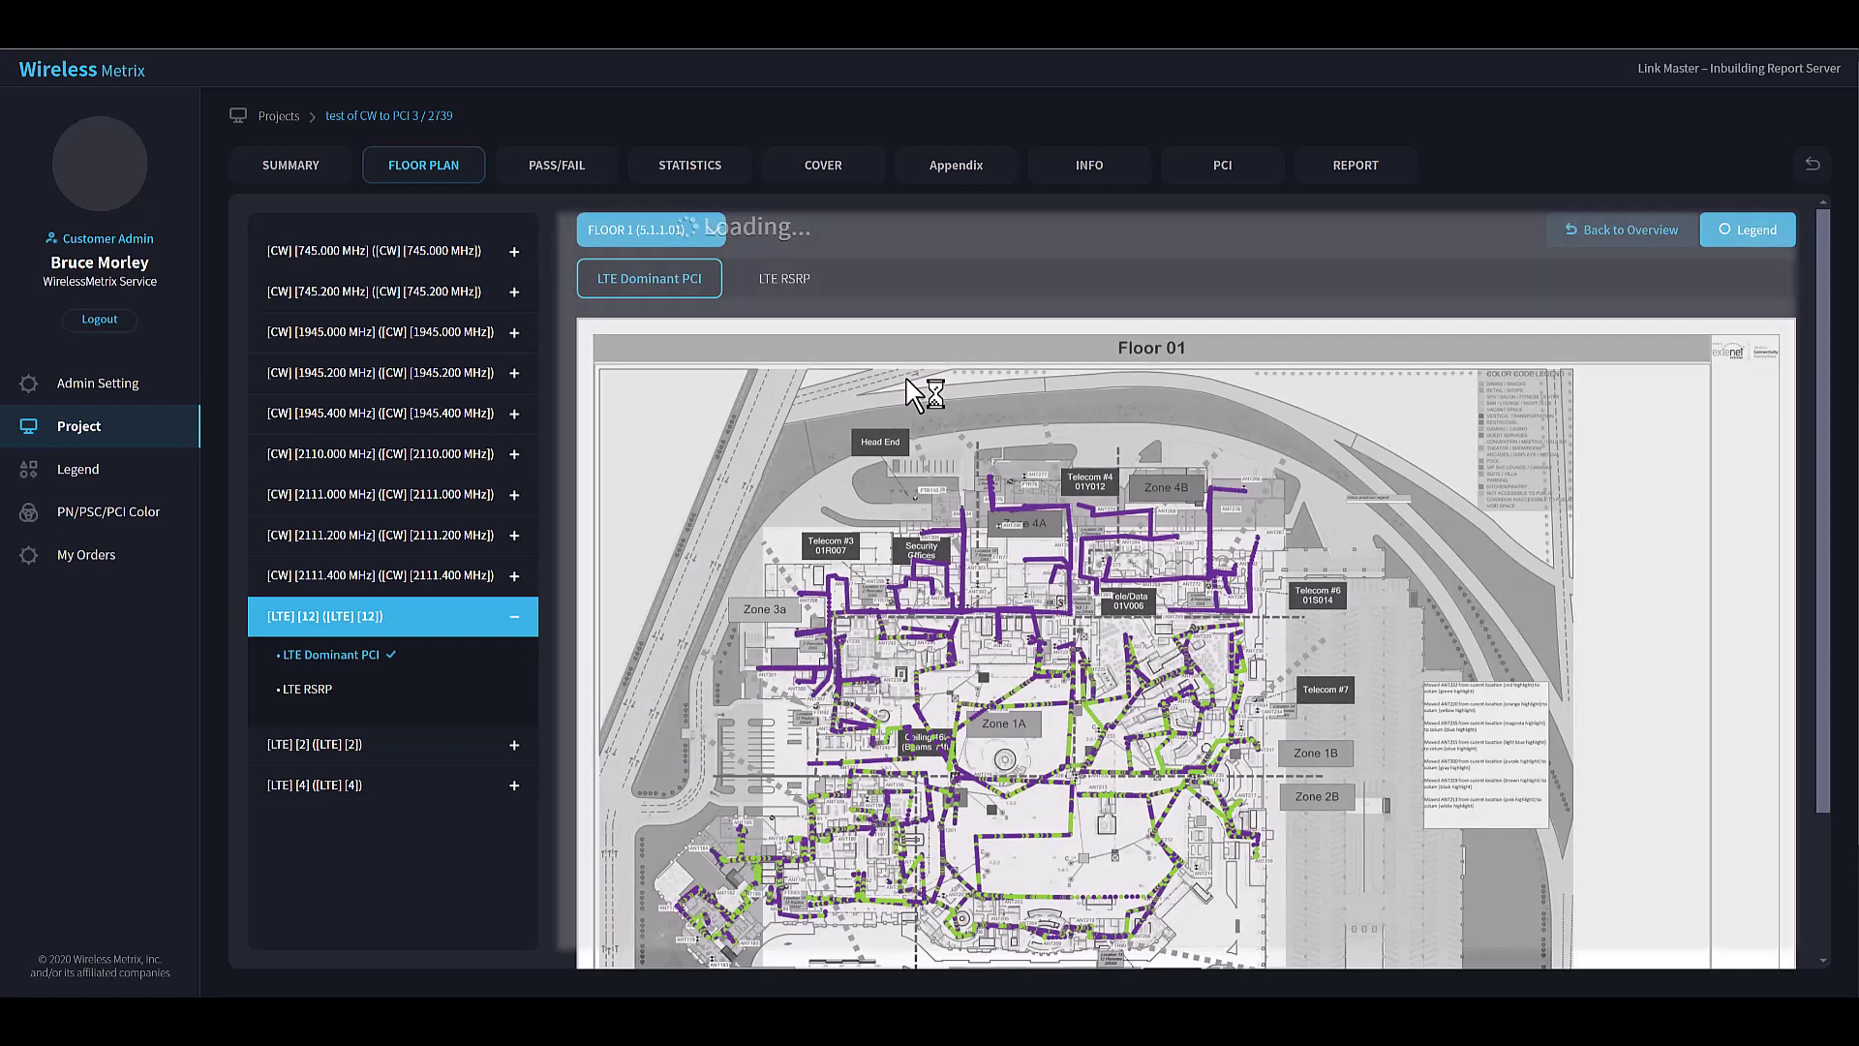
# - View the Scanner LTE RSRP plot of PCI 1 for LTE 12 on Floor 0 with its legend, and close the plot
pyautogui.click(1235, 166)
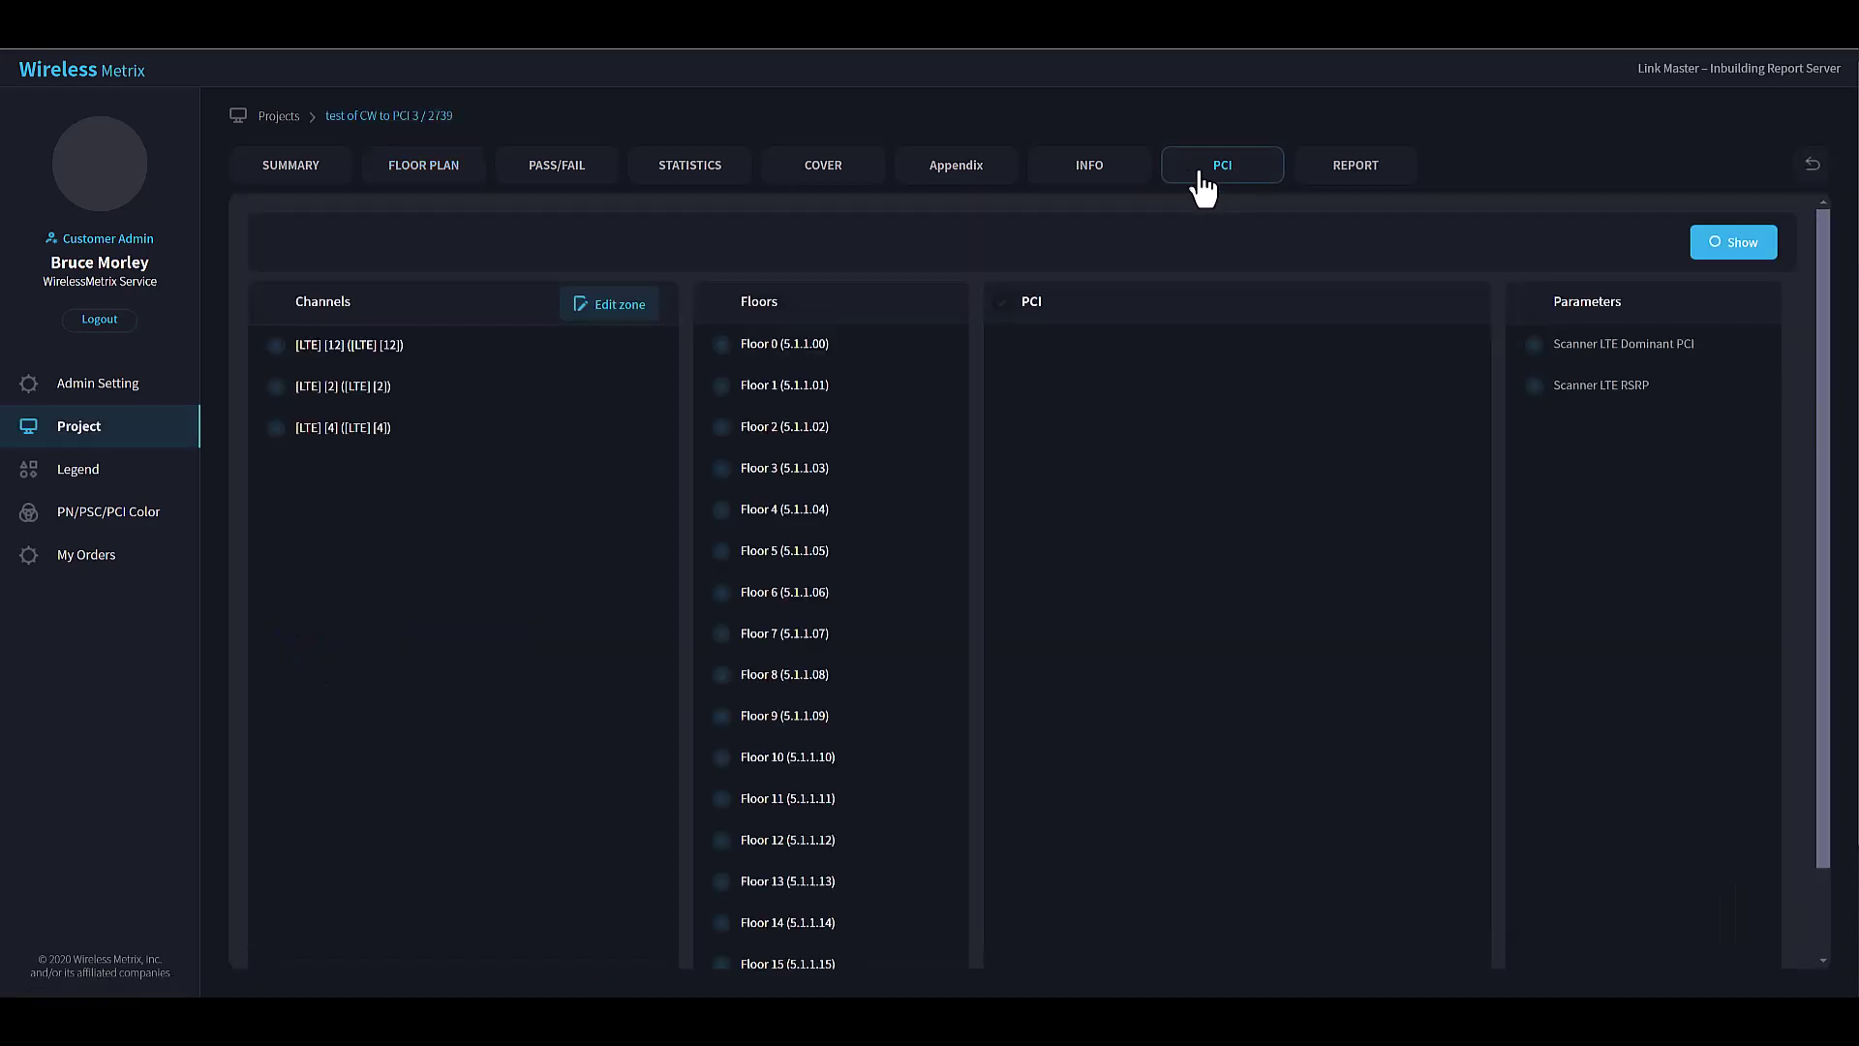
pyautogui.click(292, 350)
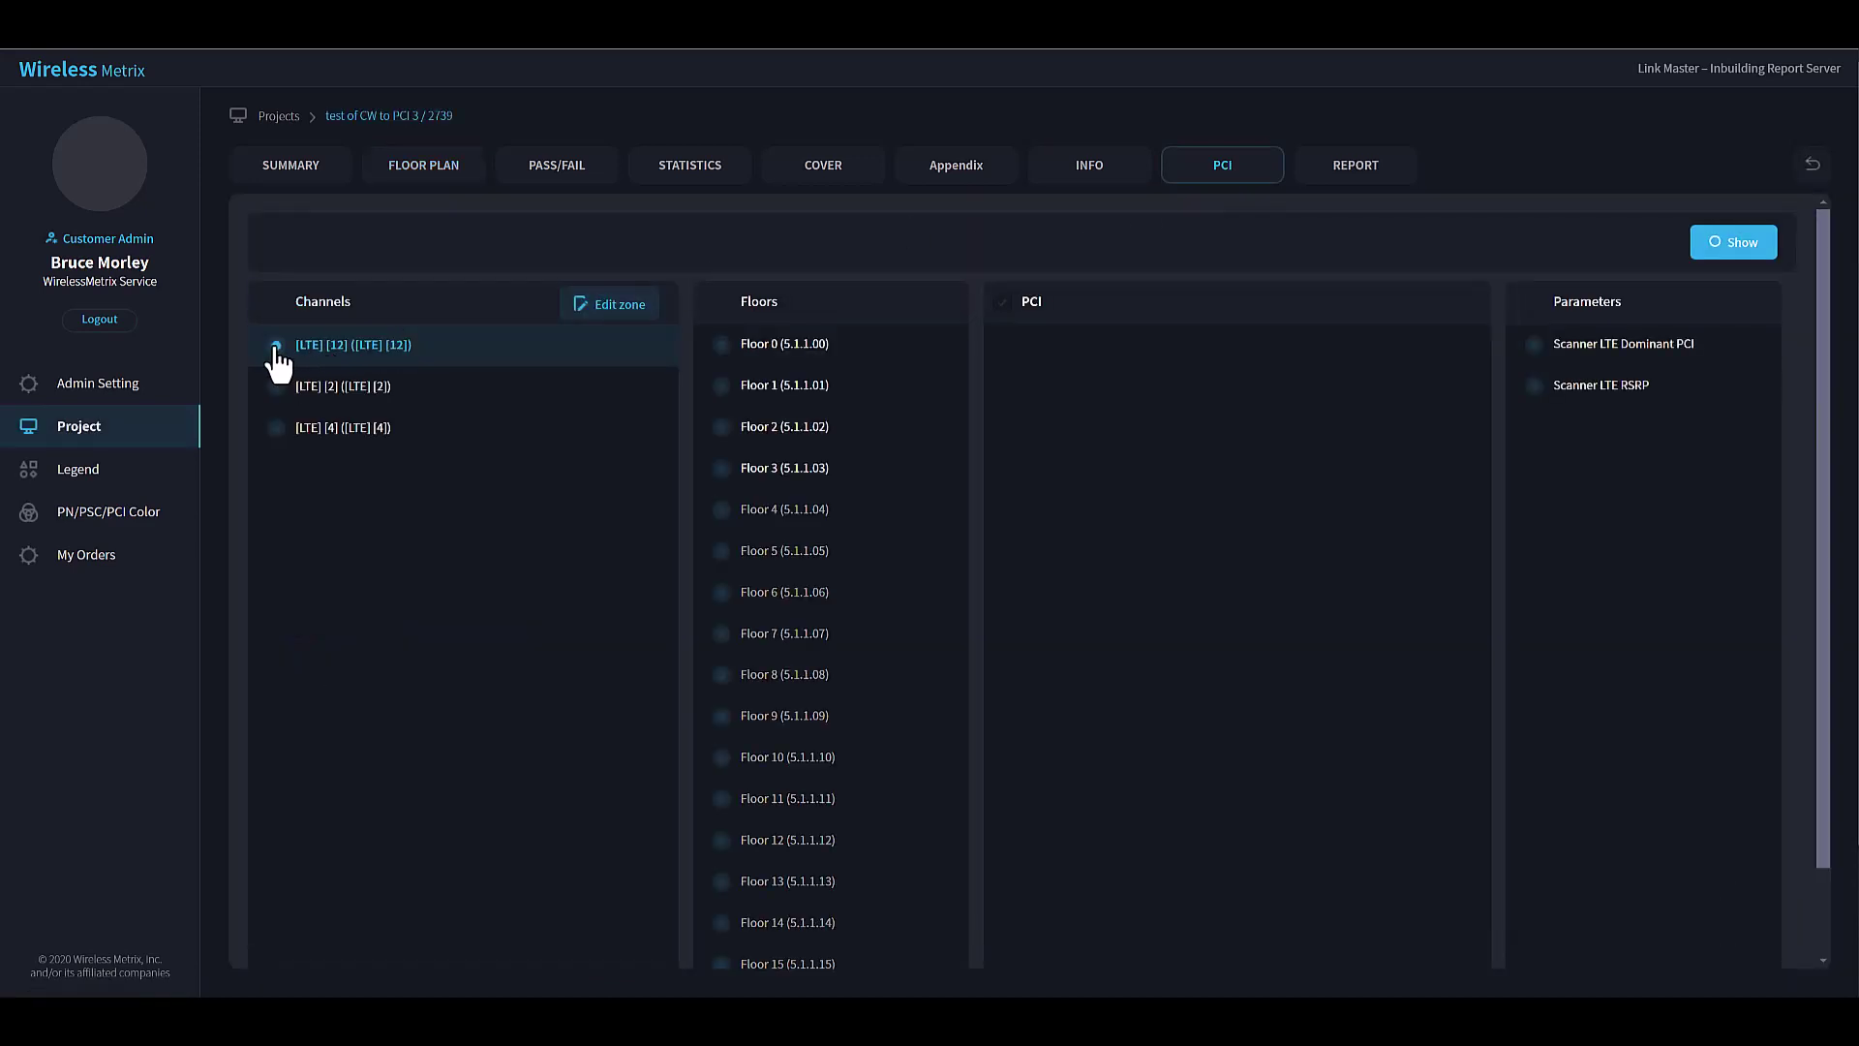
pyautogui.click(718, 350)
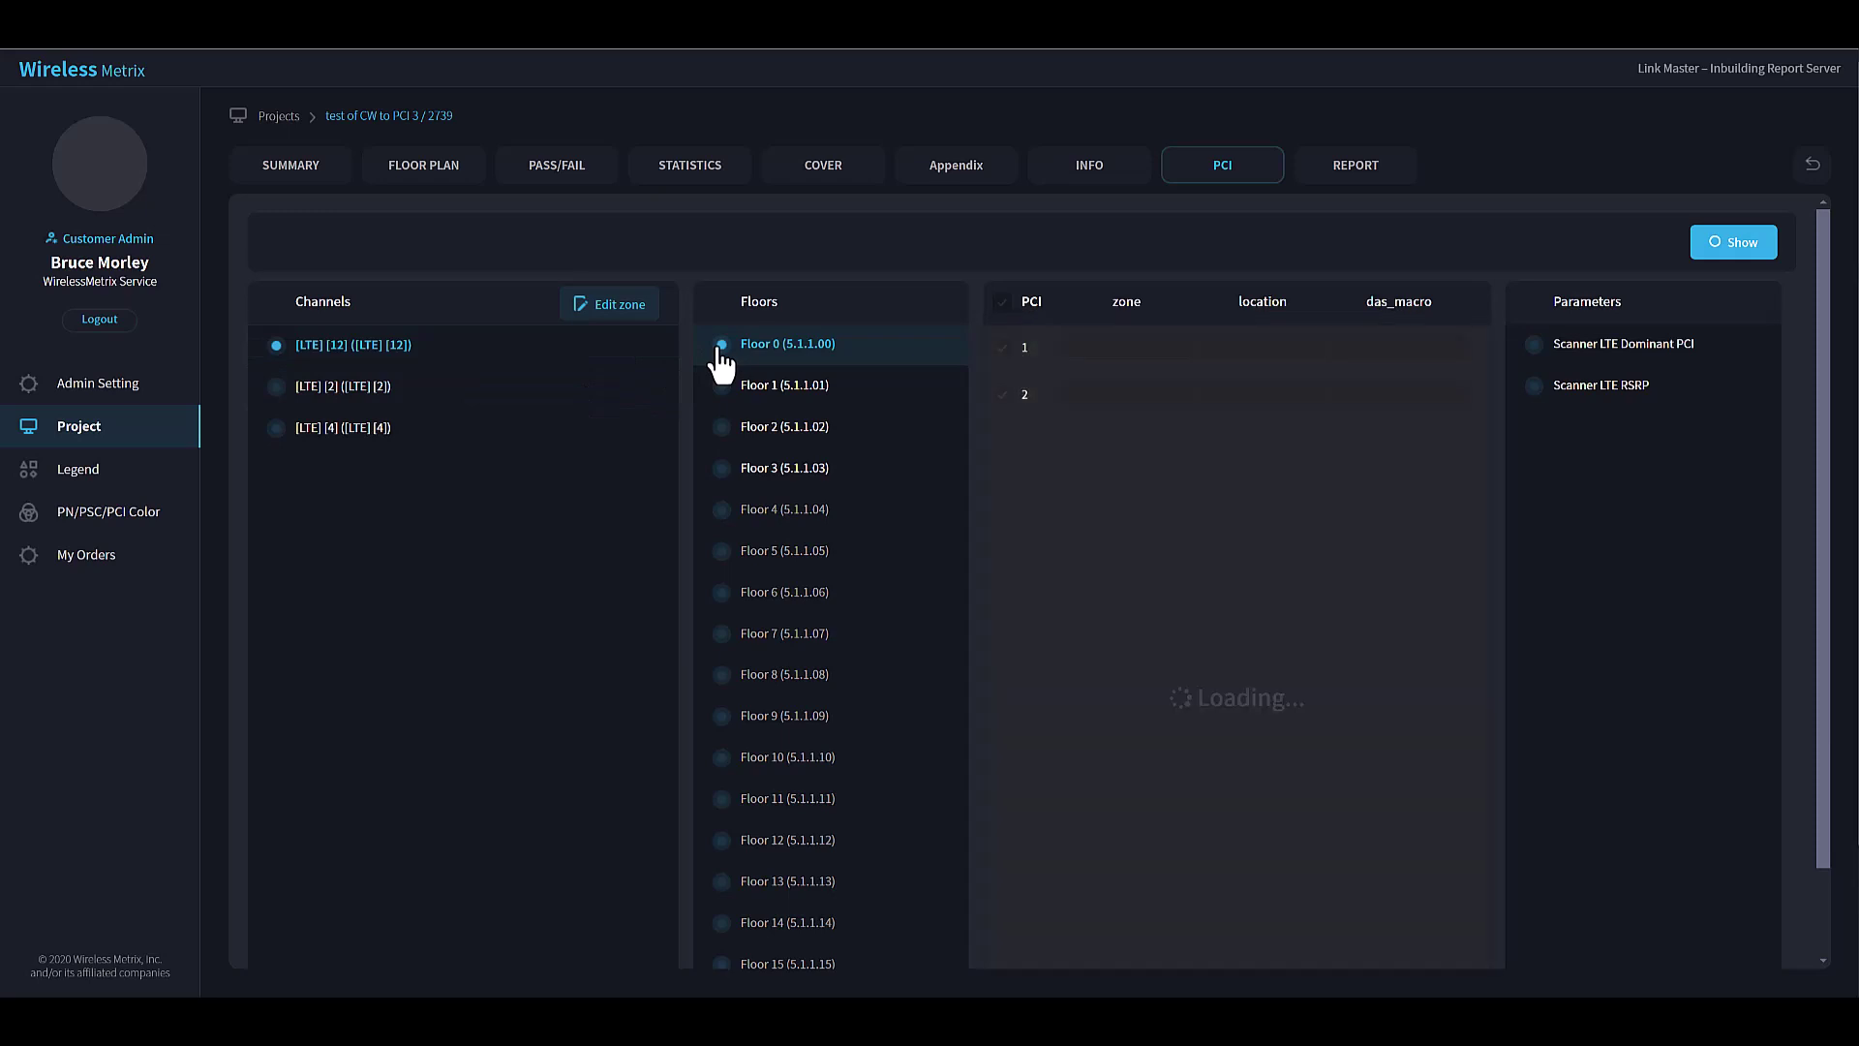
pyautogui.click(1004, 350)
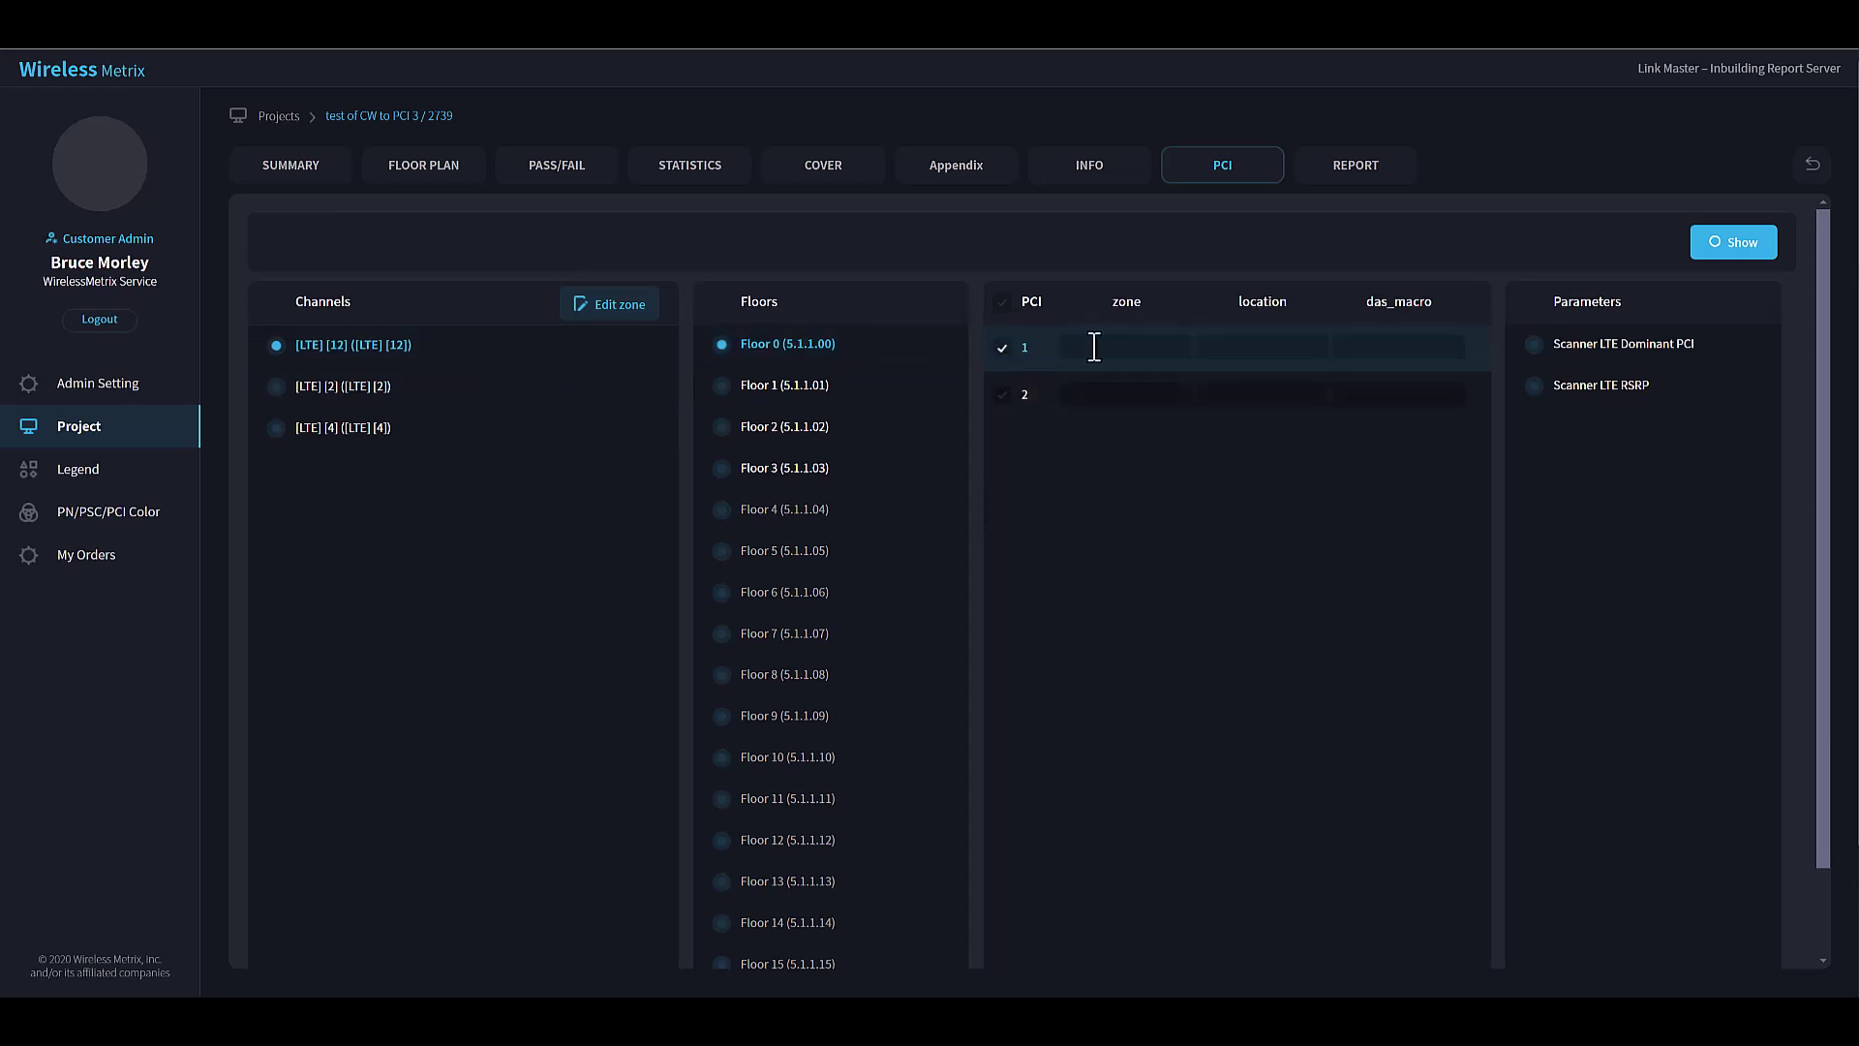
pyautogui.click(1532, 391)
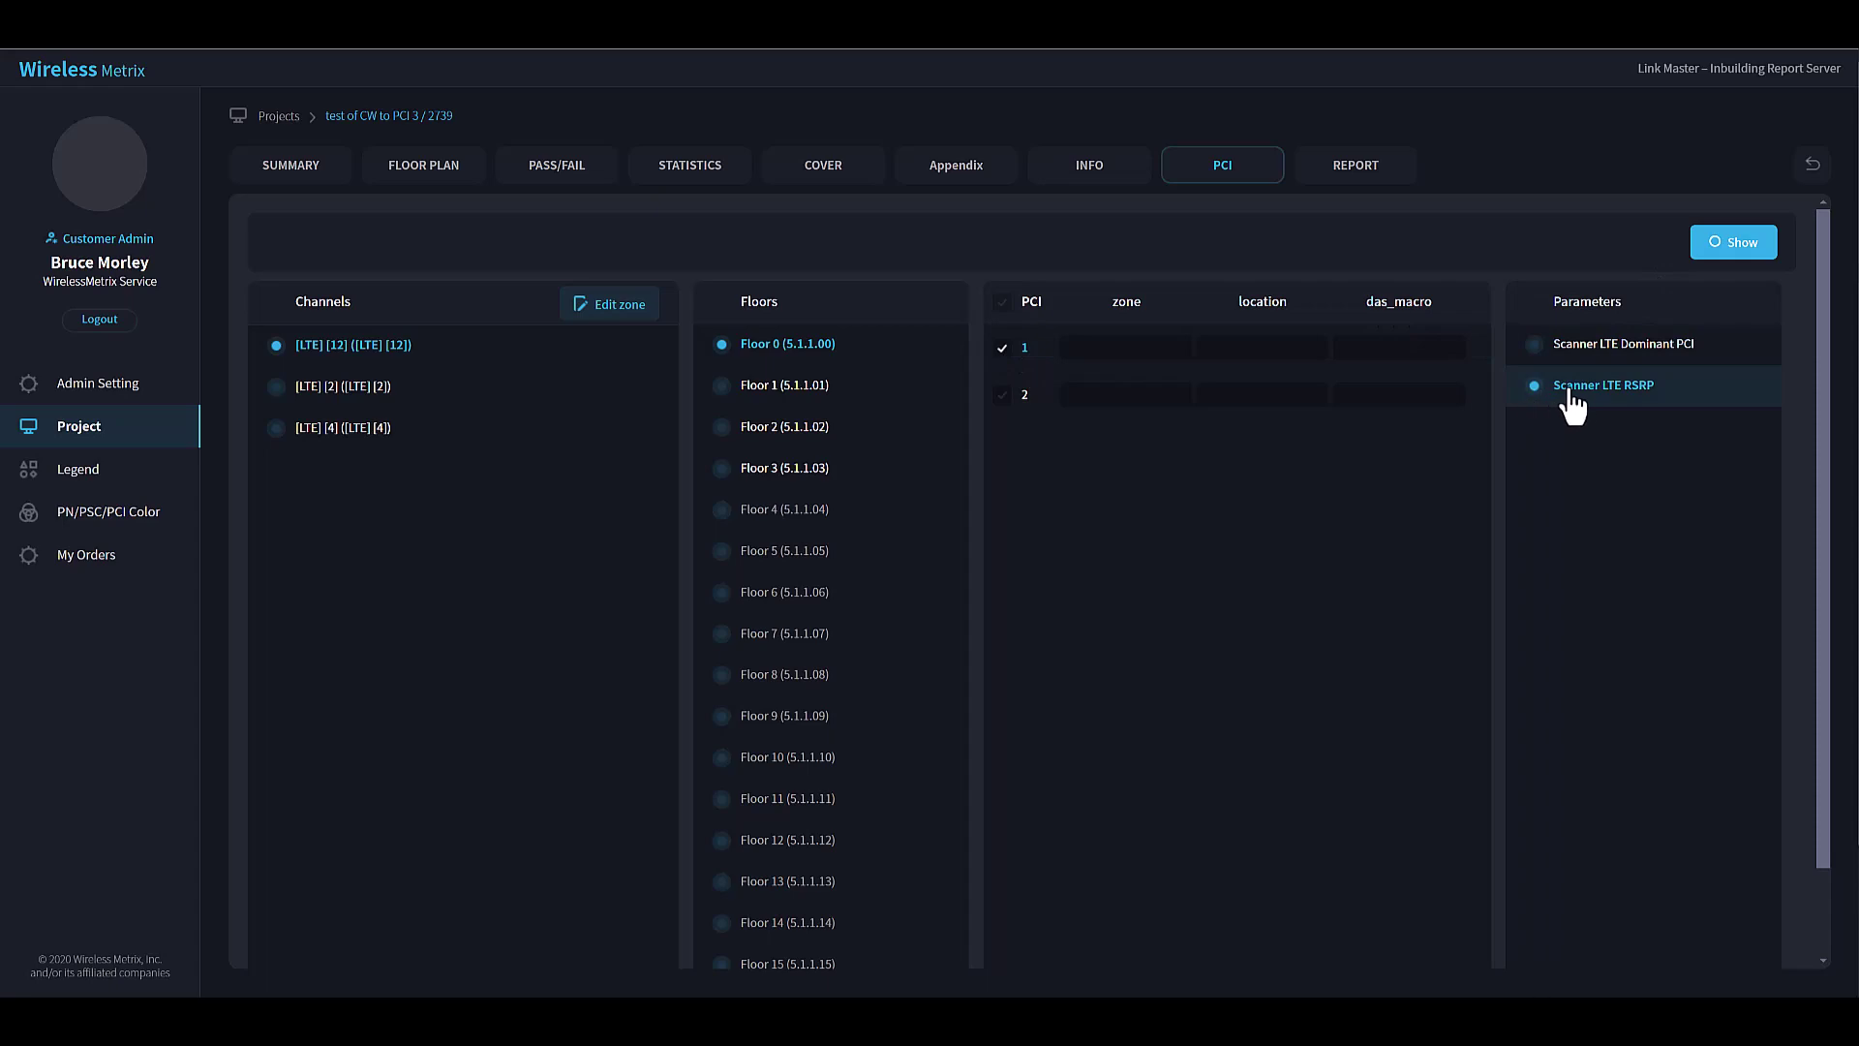
pyautogui.click(1720, 242)
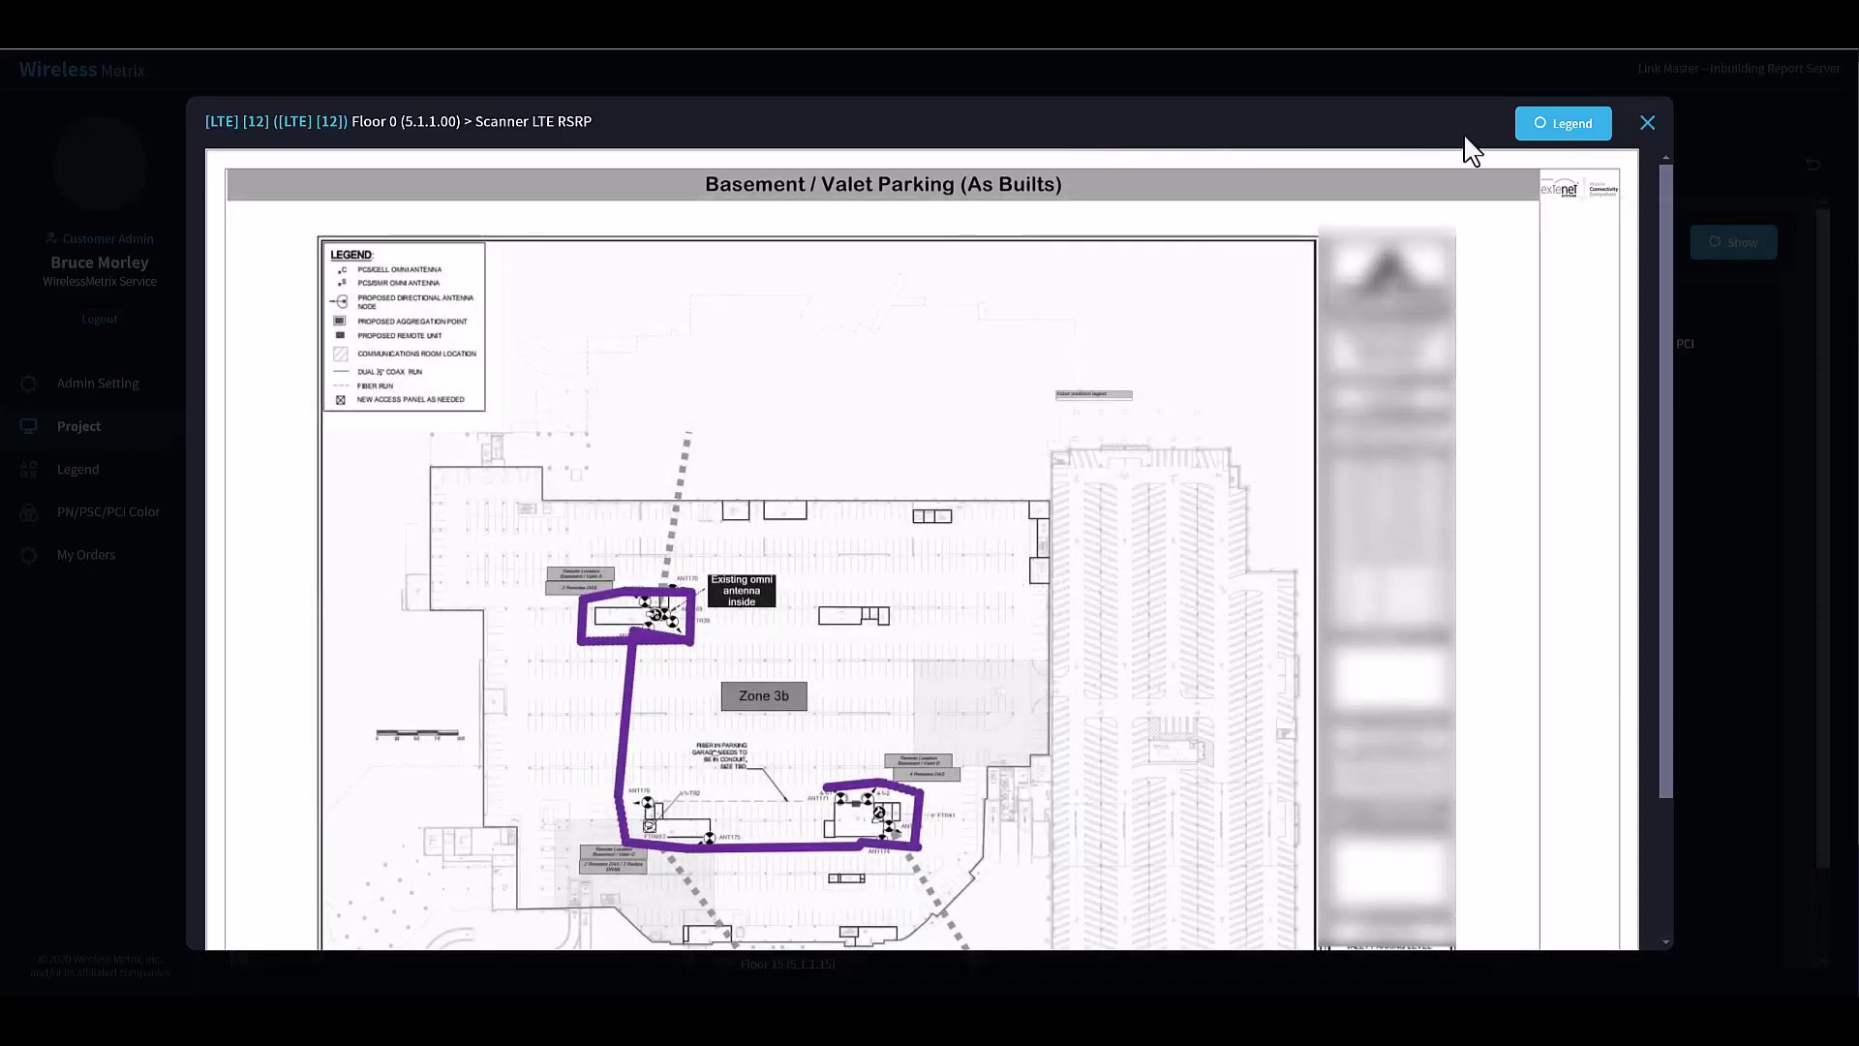
pyautogui.click(1596, 133)
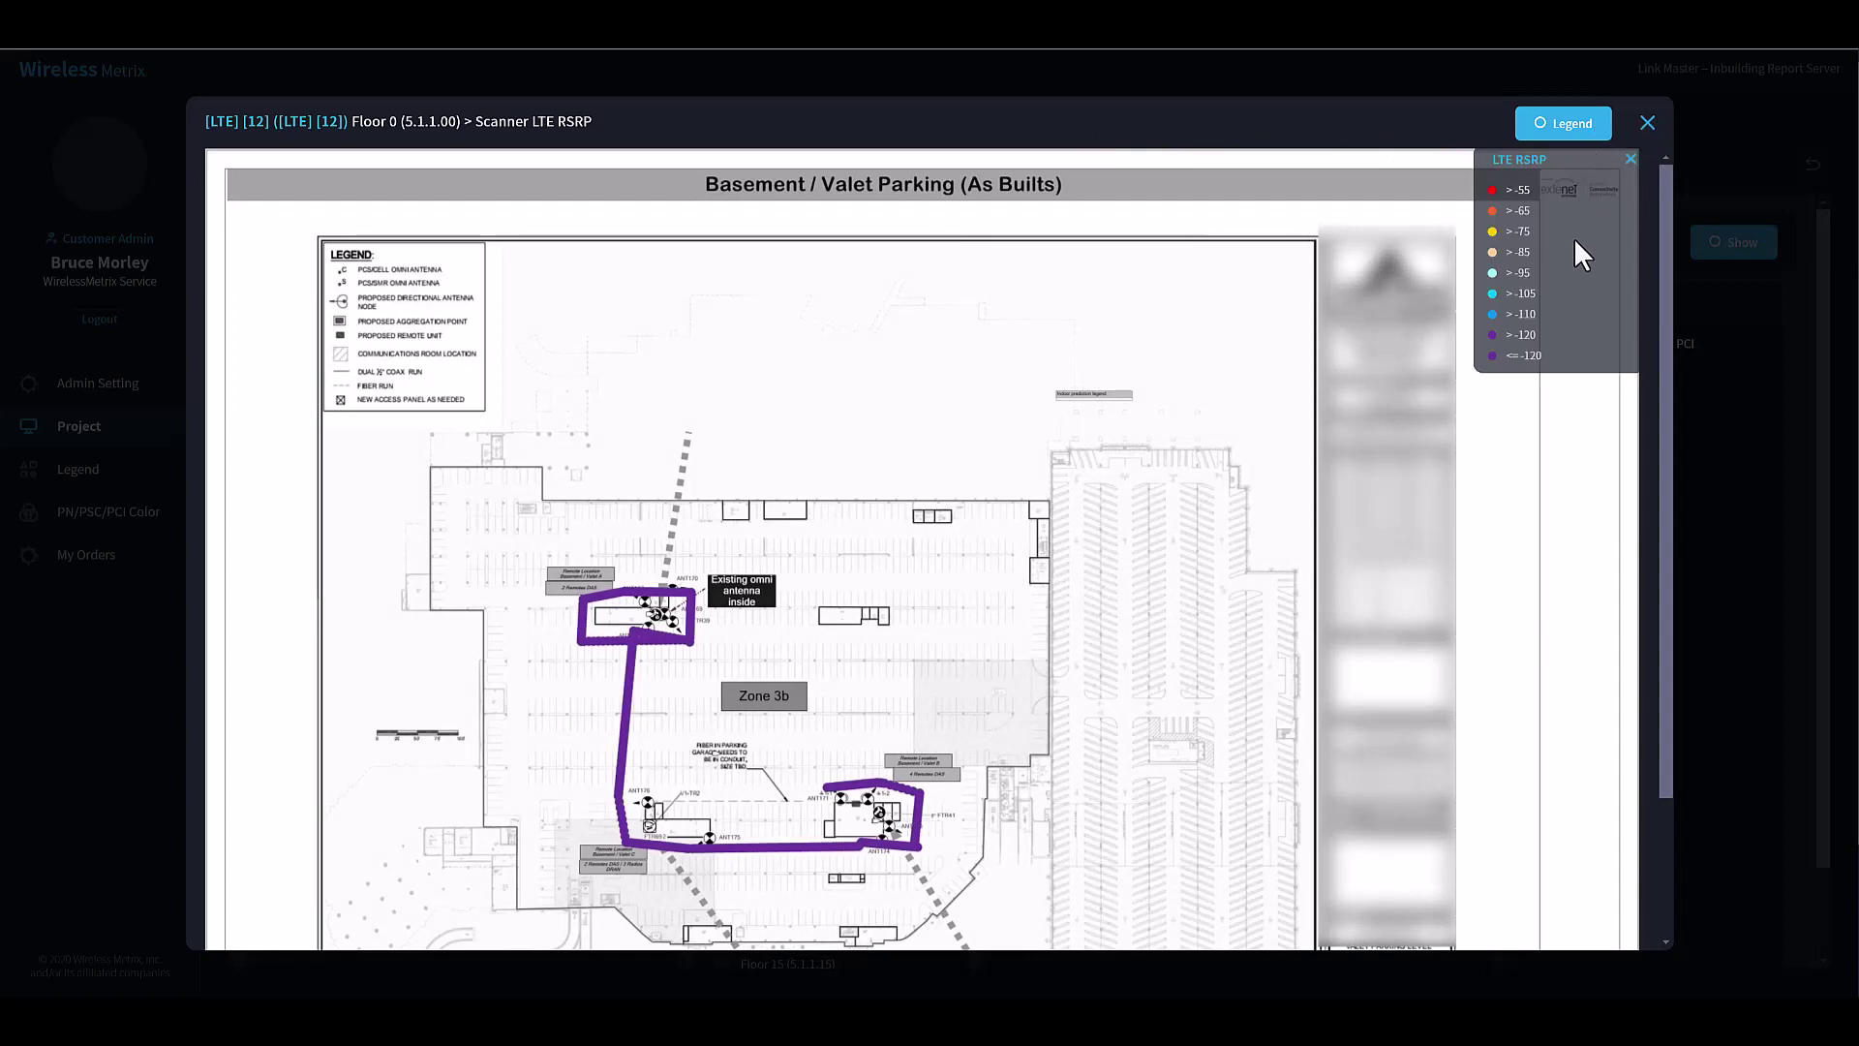
pyautogui.click(1646, 123)
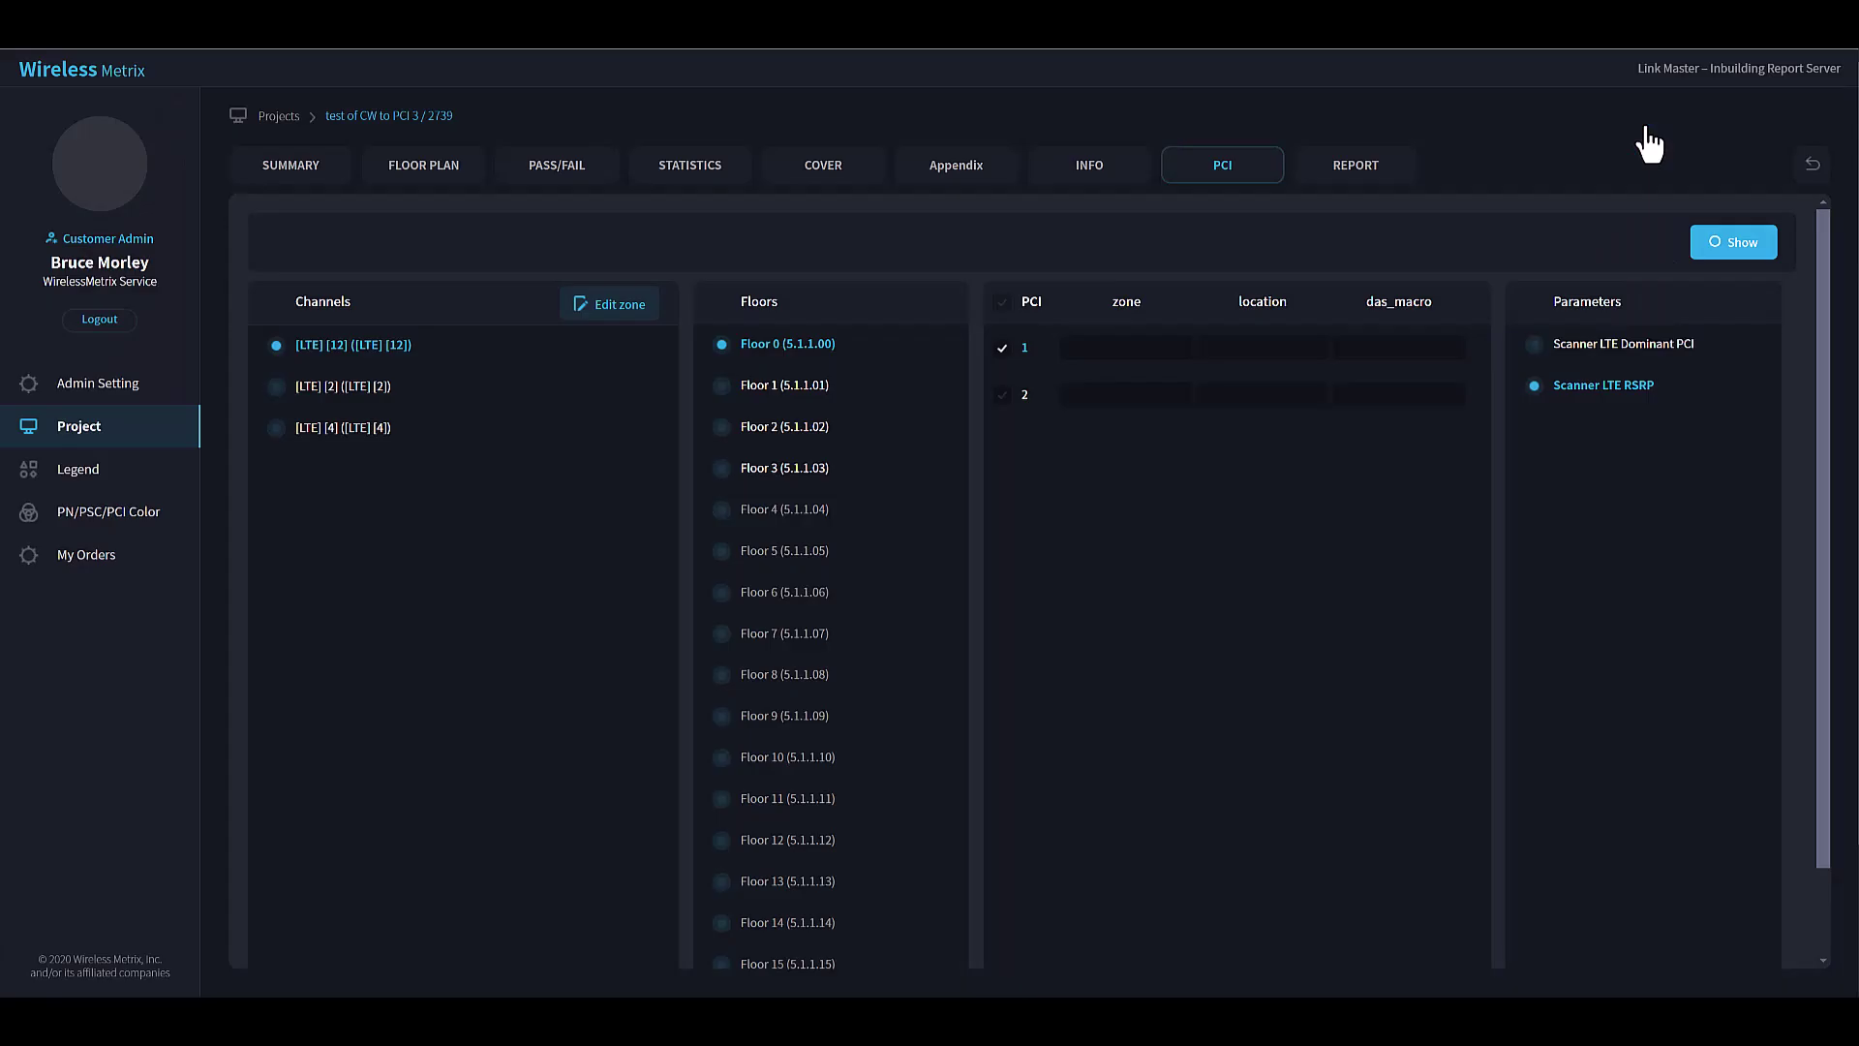
# - Export a report for LTE 12 on Floors 0 to 3 with Scanner LTE Dominant PCI, Scanner LTE RSRP and the RSRP by PCI option
pyautogui.click(1352, 174)
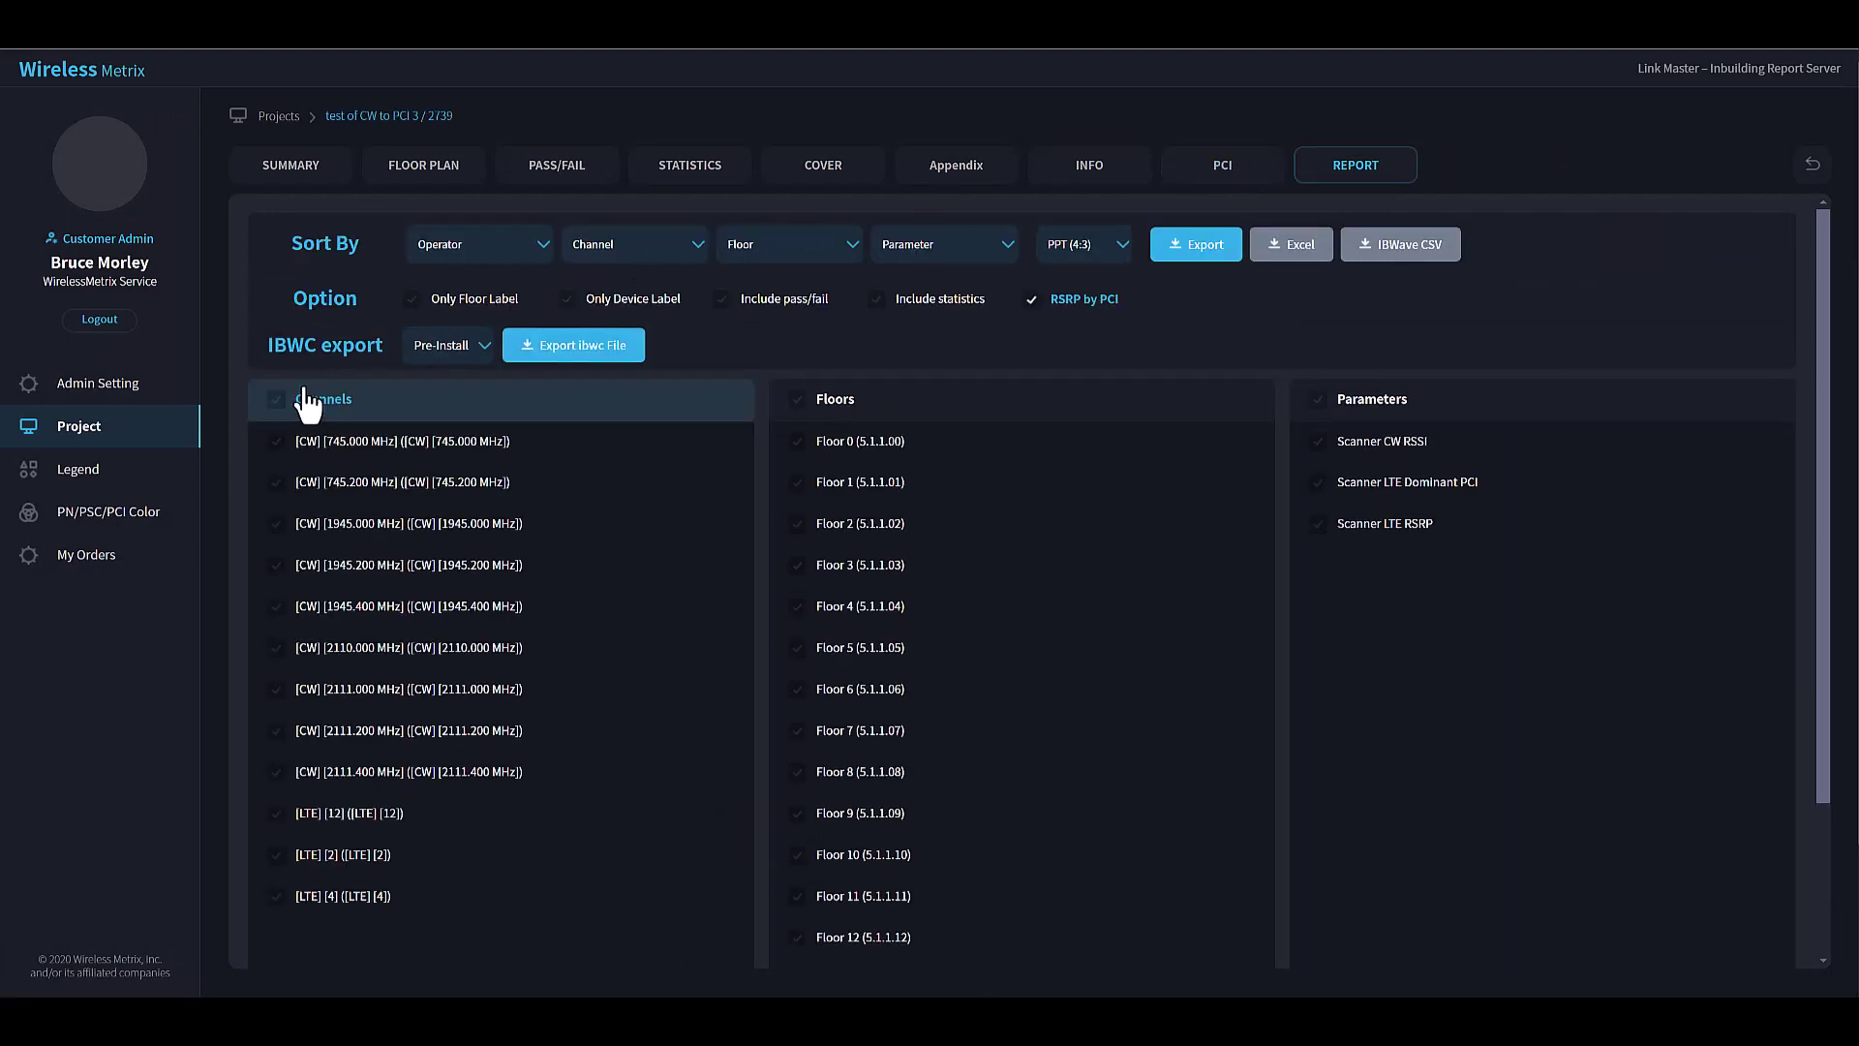
pyautogui.click(282, 818)
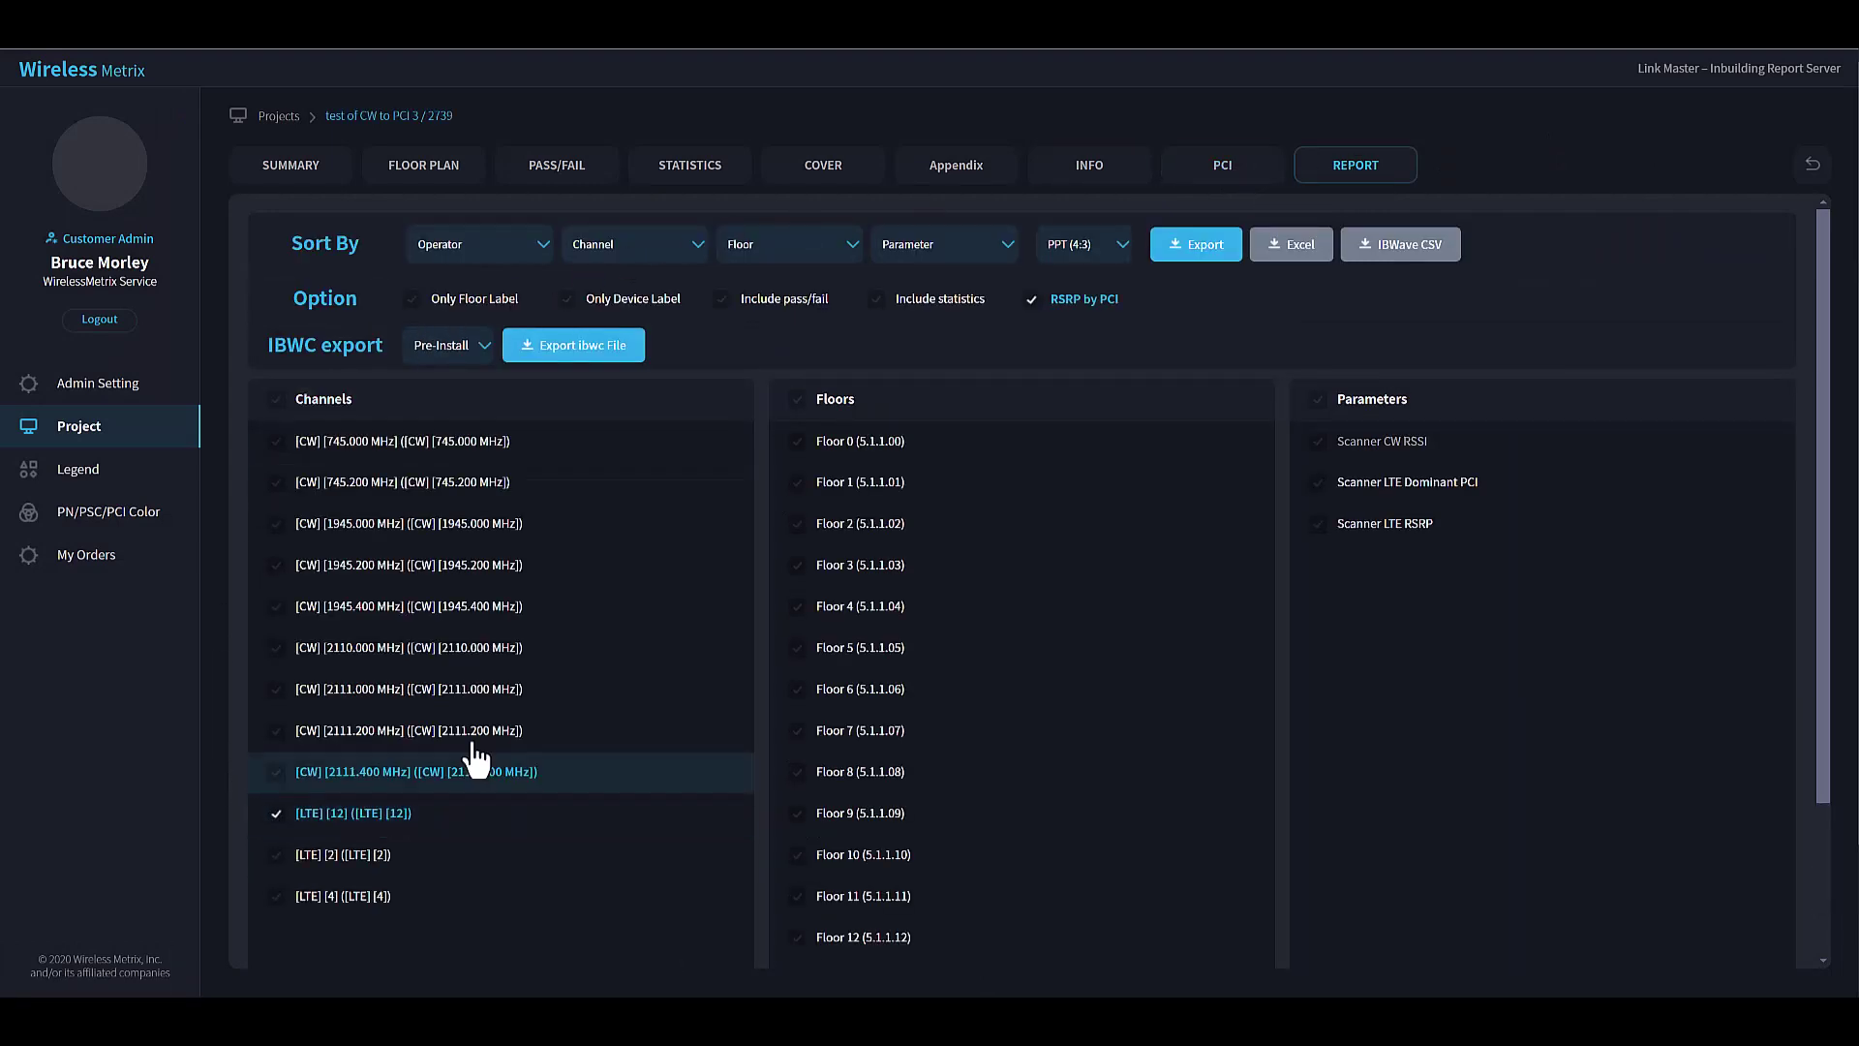
pyautogui.click(797, 442)
pyautogui.click(797, 483)
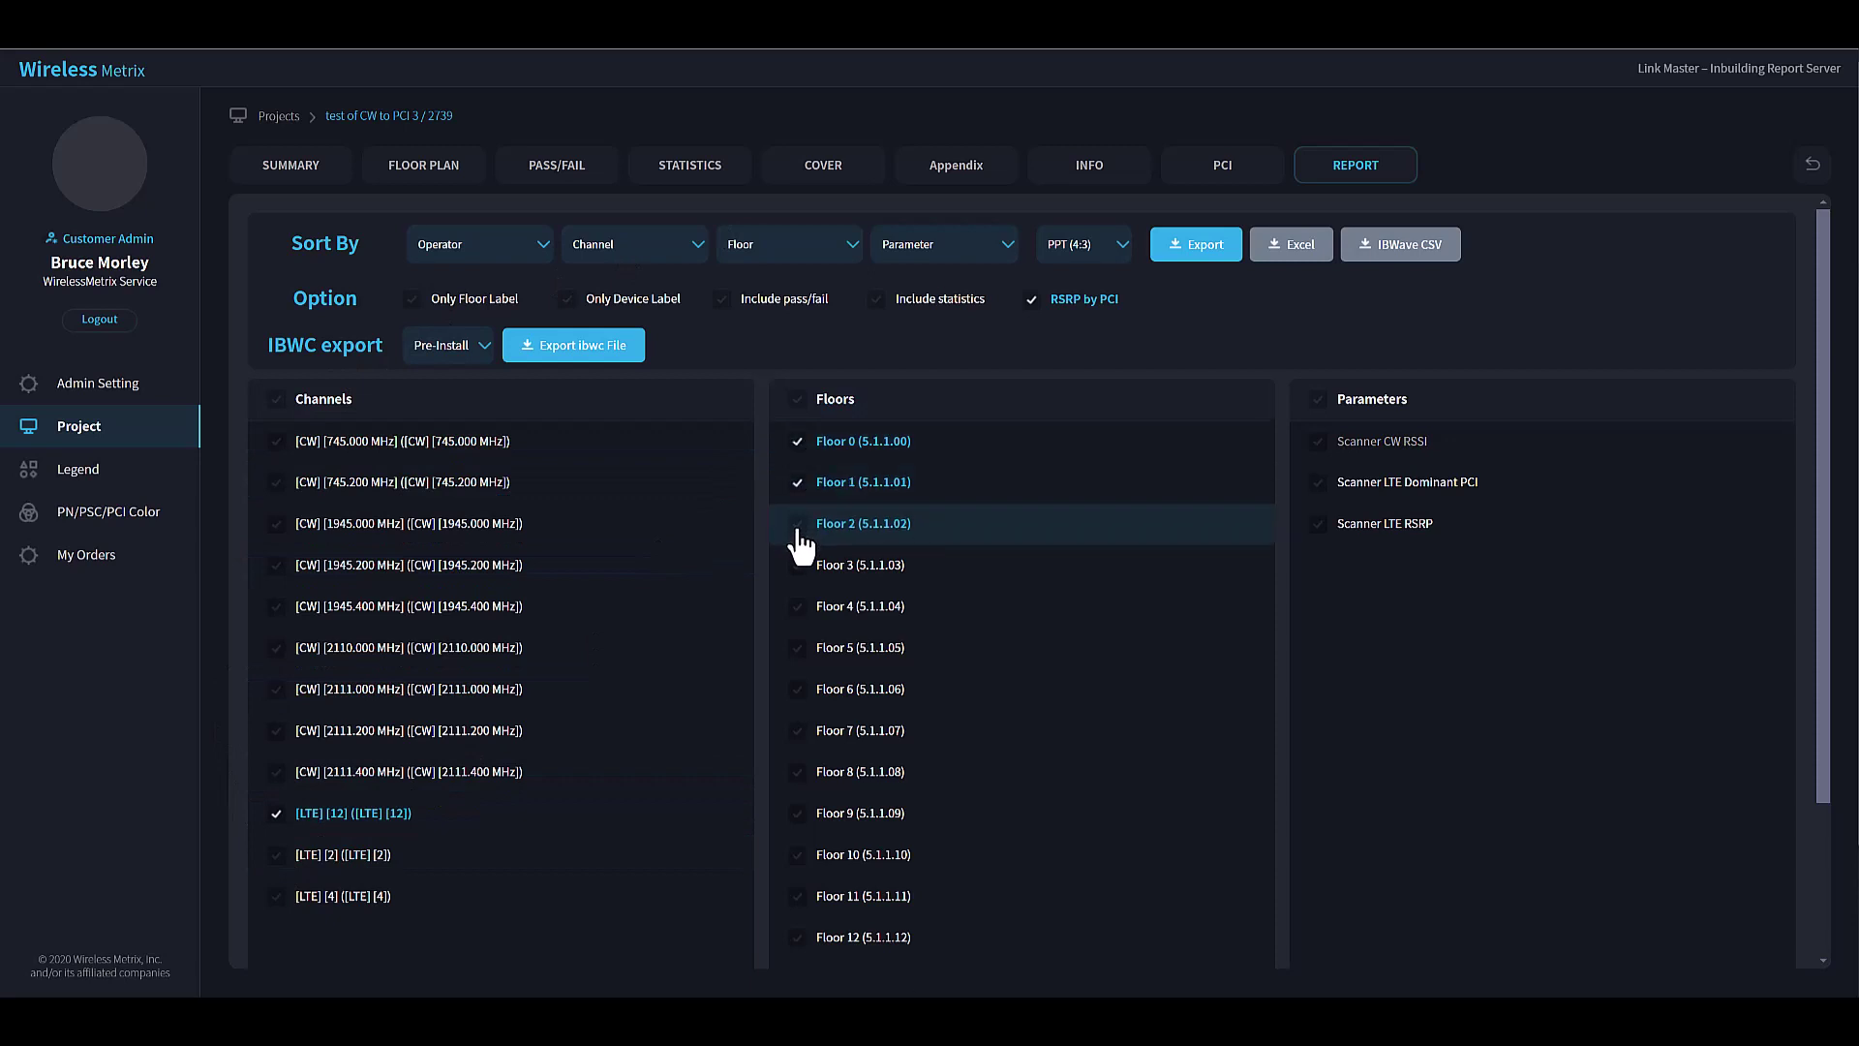
pyautogui.click(797, 524)
pyautogui.click(1318, 482)
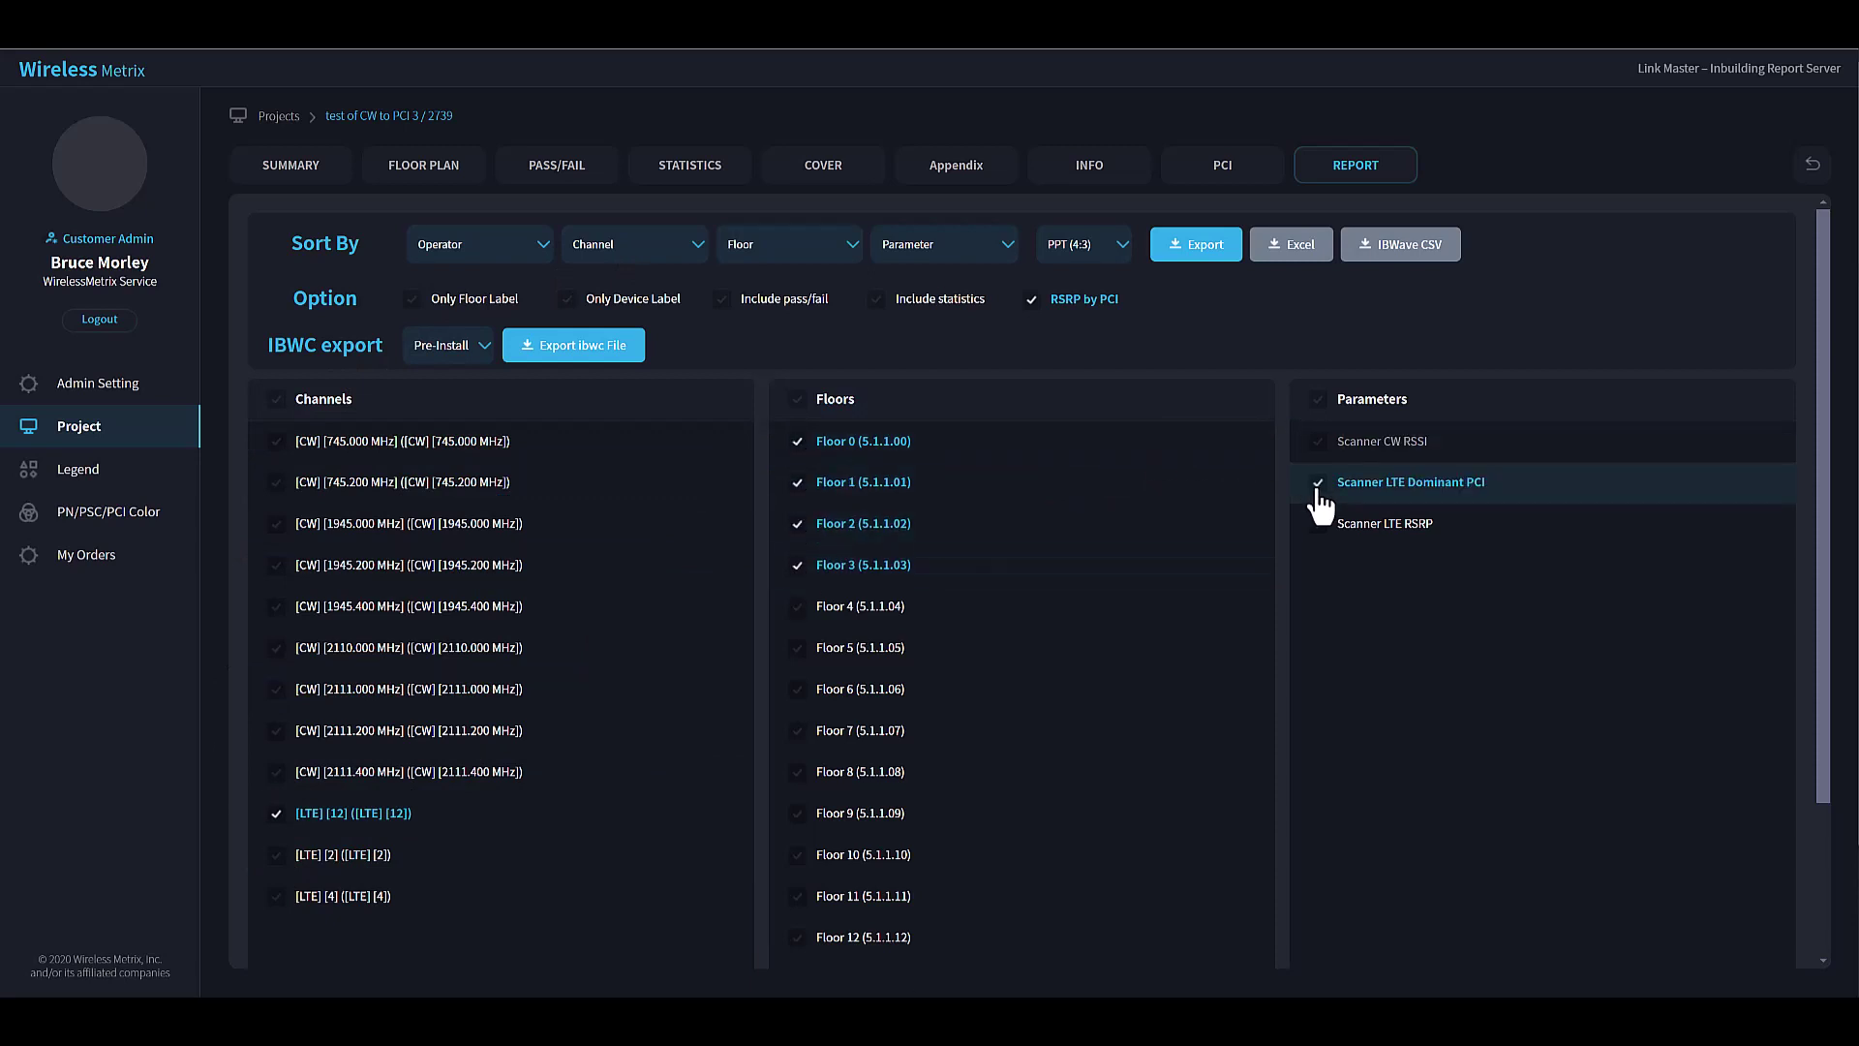
pyautogui.click(1320, 524)
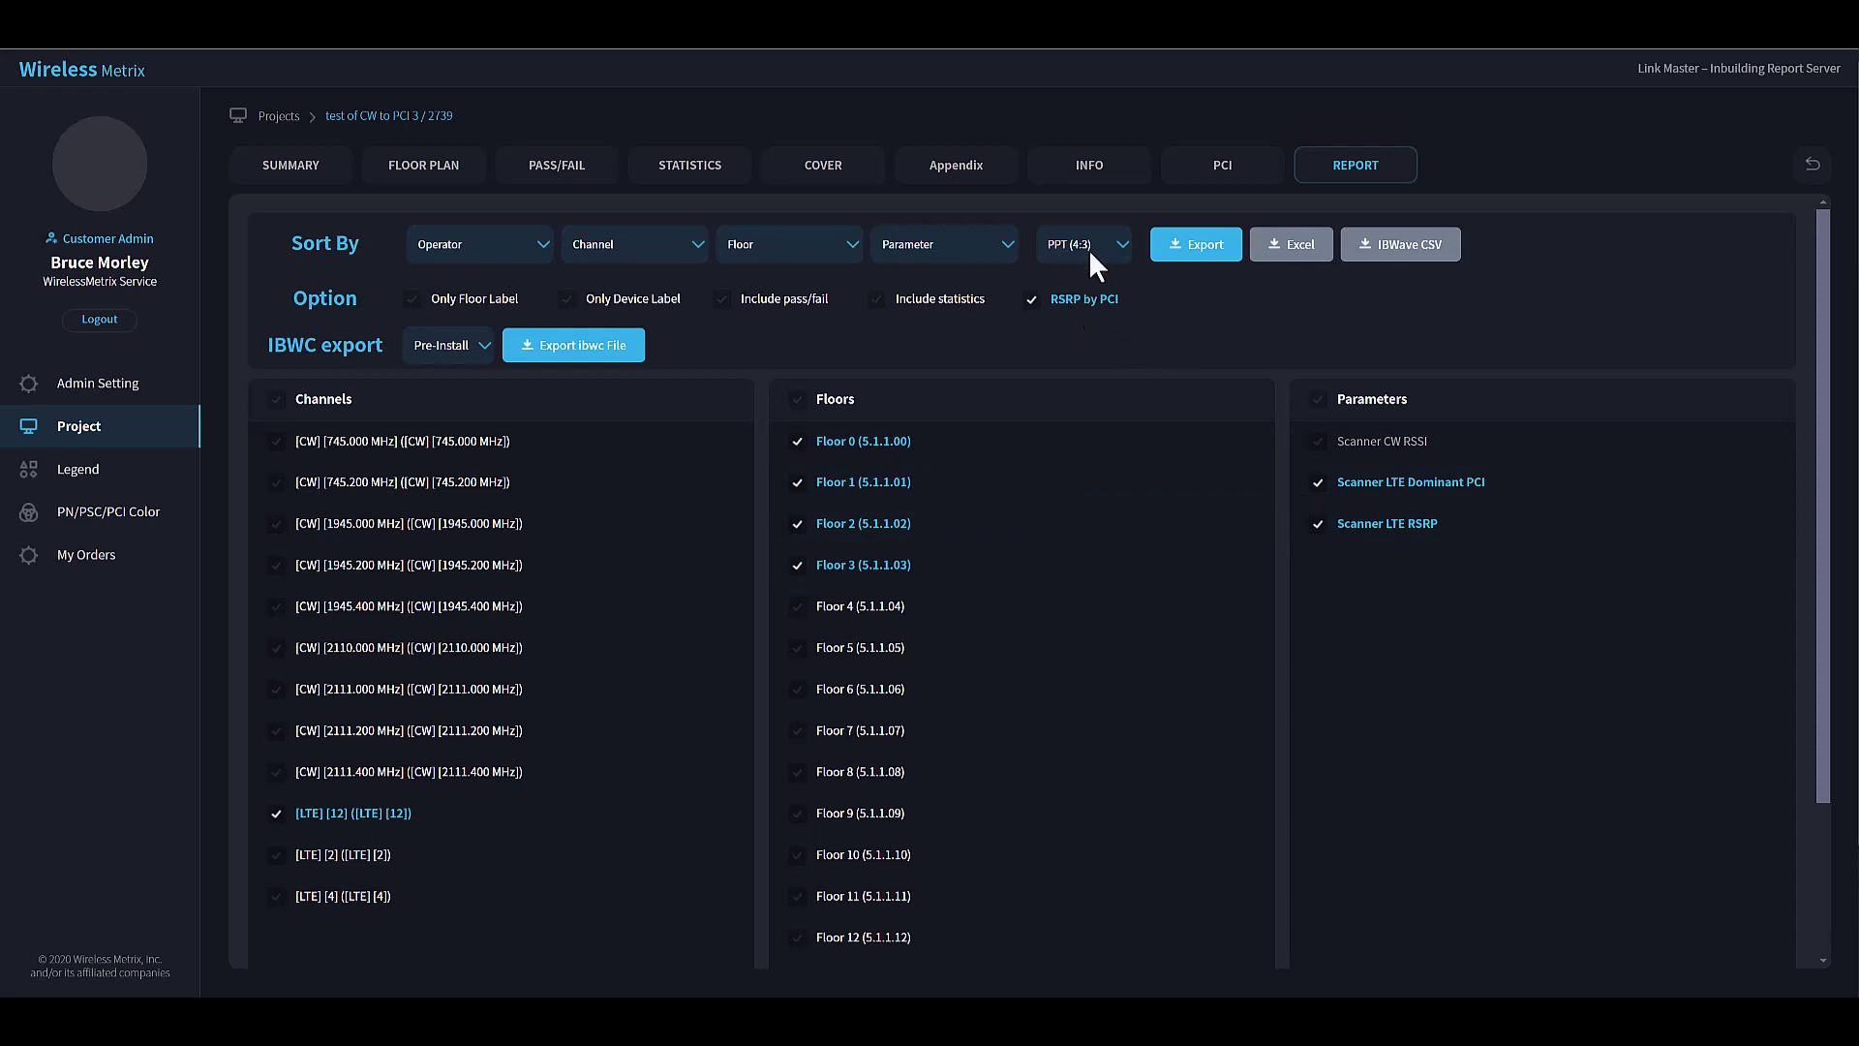
pyautogui.click(1075, 303)
pyautogui.click(1198, 250)
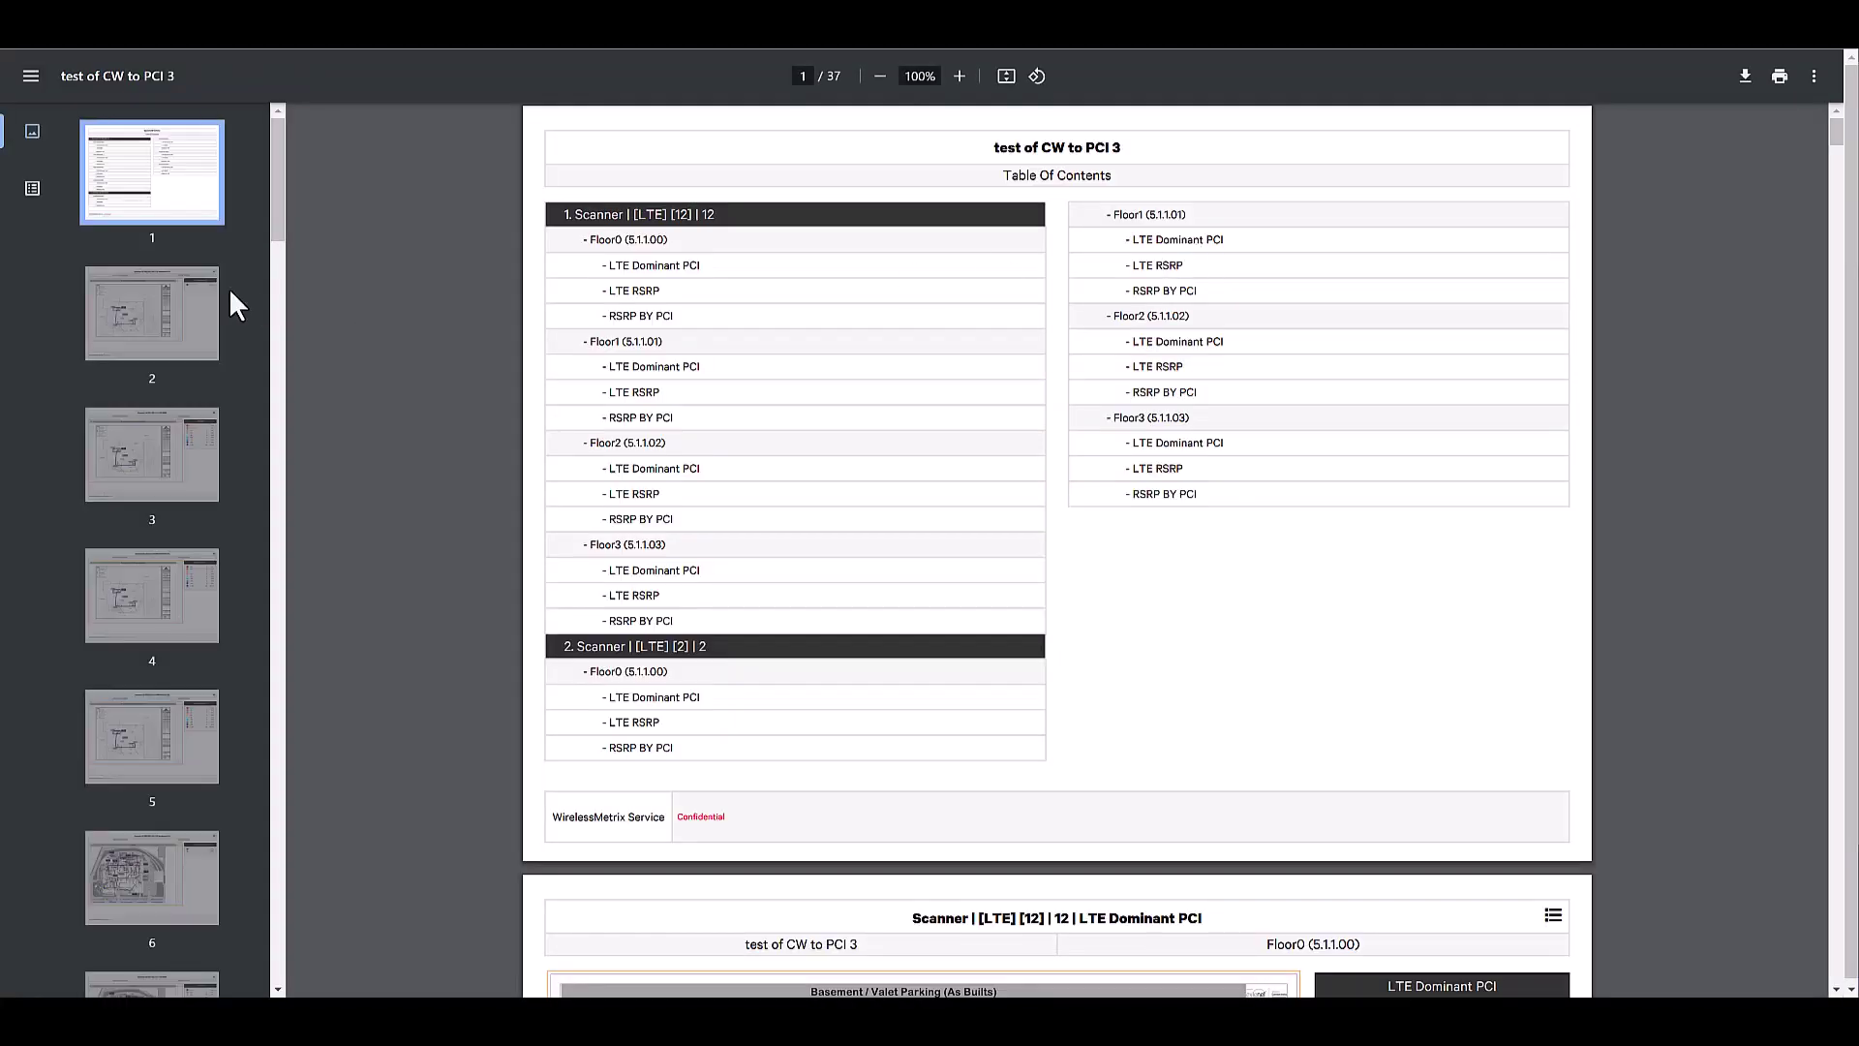
# - Examine the exported report's LTE 12 pages: Dominant PCI for Floor 0, and Dominant PCI, RSRP and RSRP by PCI for Floor 1
pyautogui.click(166, 320)
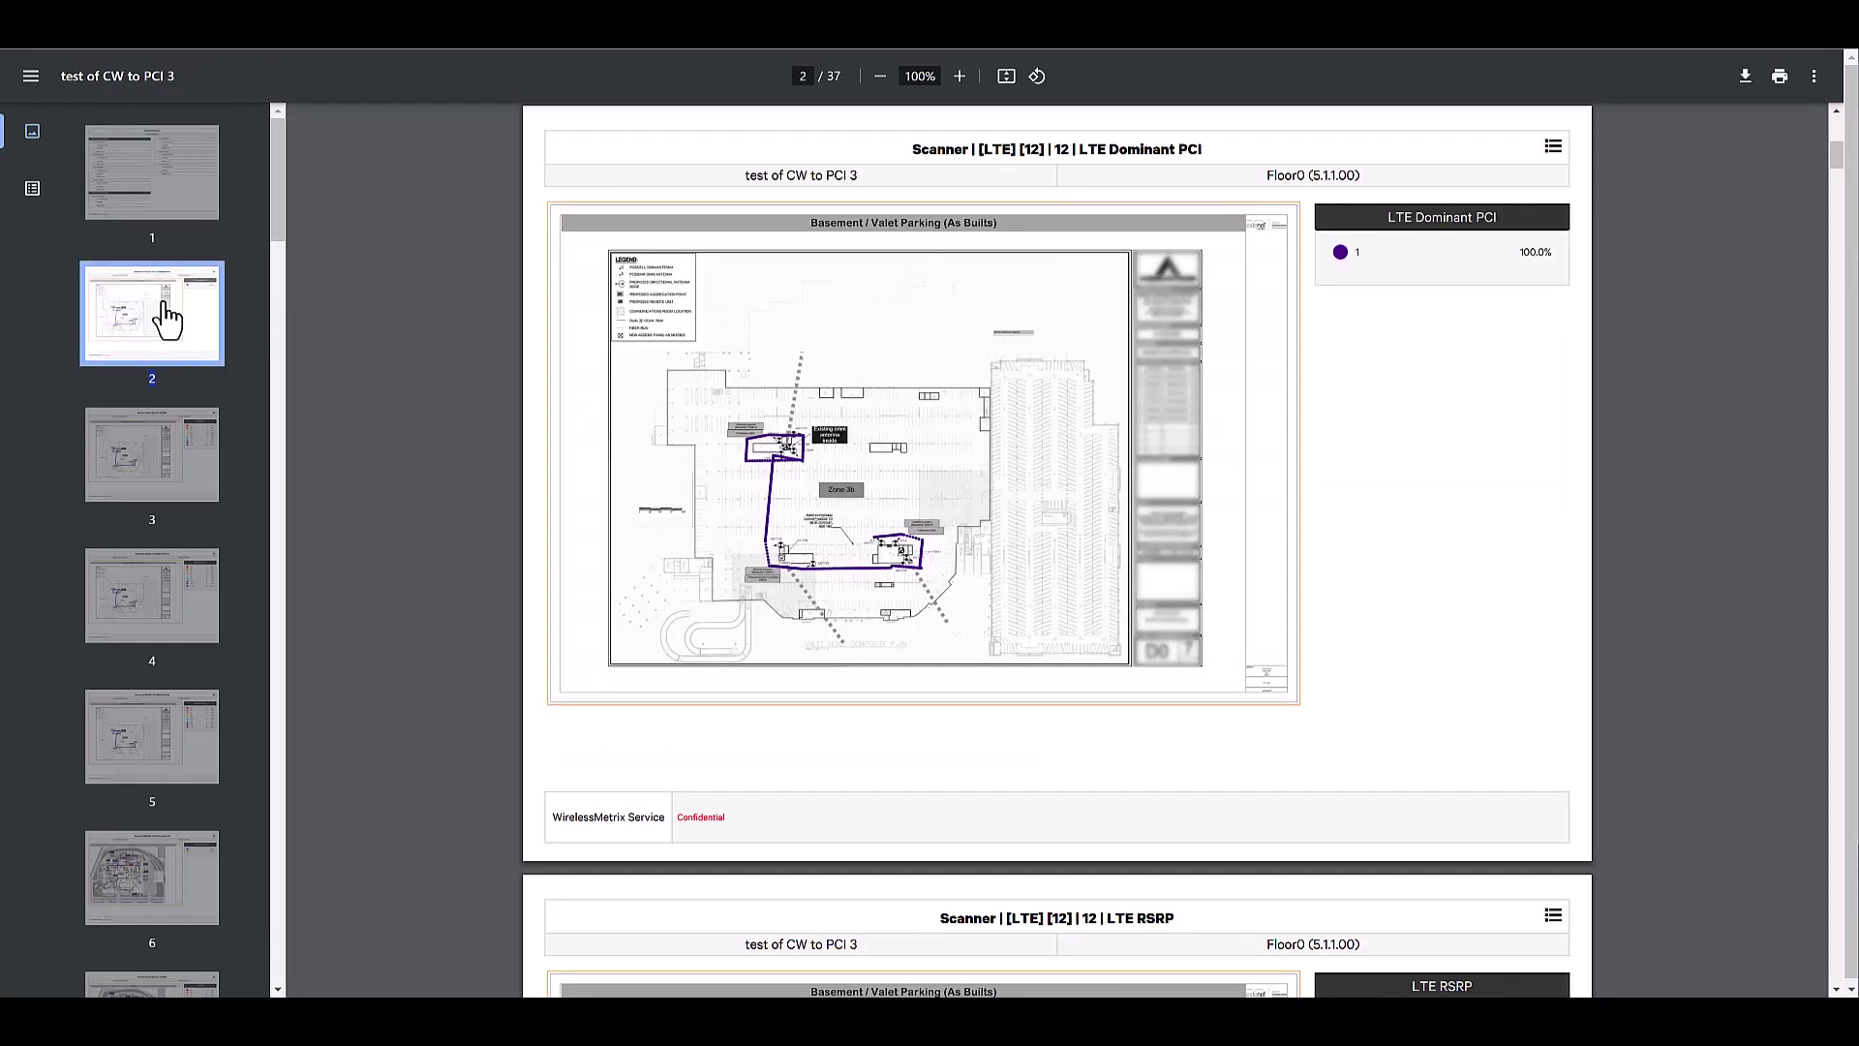
pyautogui.scroll(-2, 165, 308)
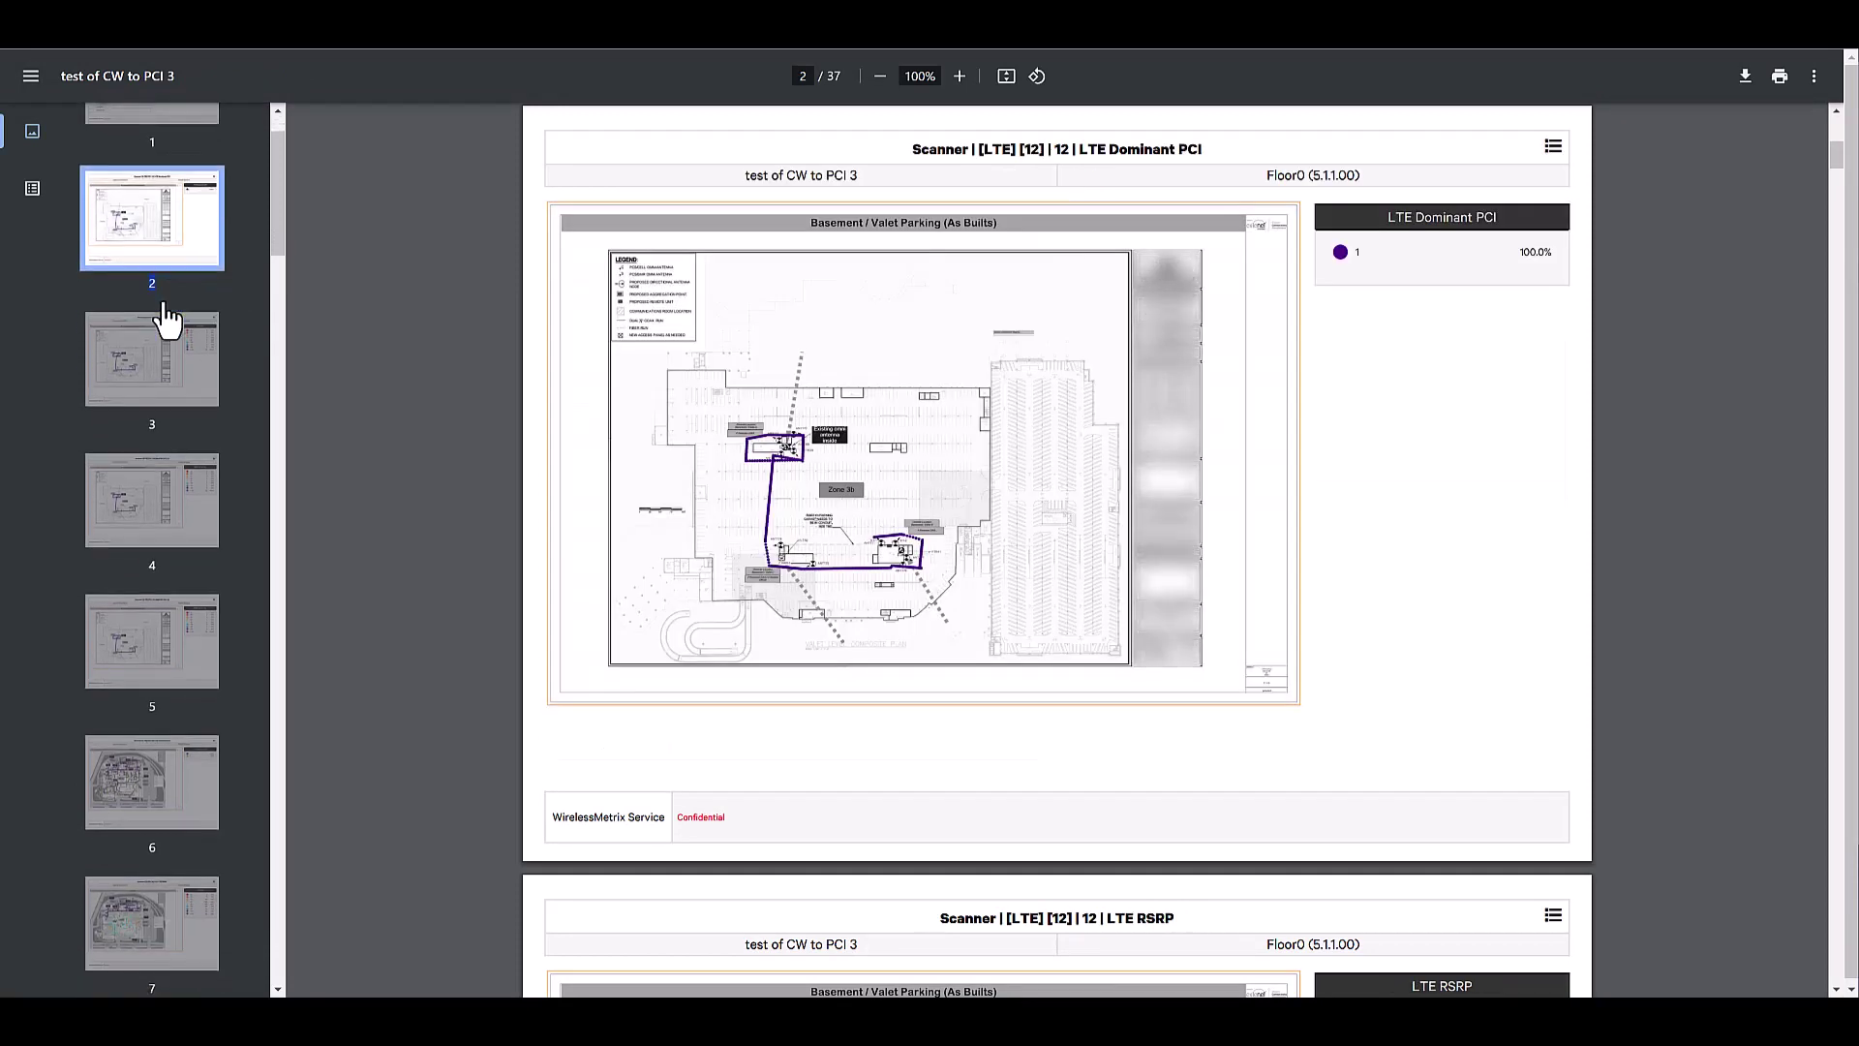
pyautogui.scroll(-1, 161, 314)
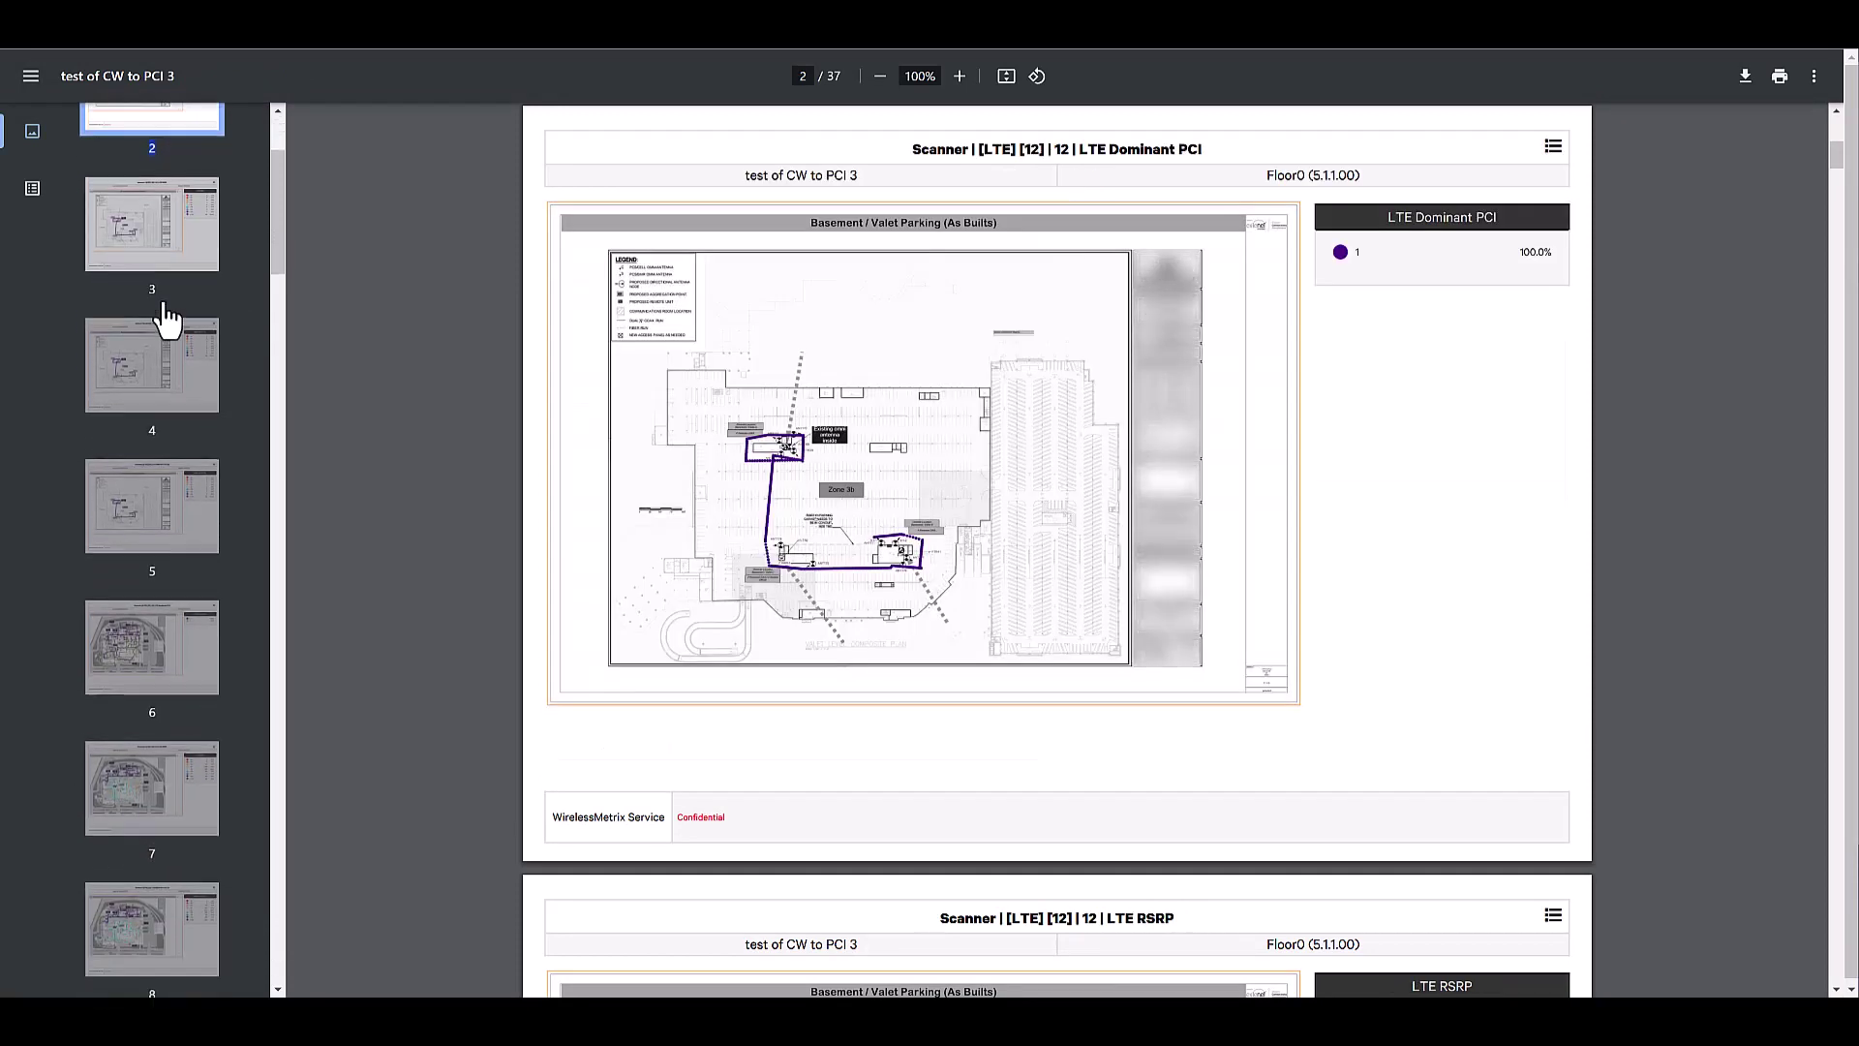
pyautogui.click(179, 608)
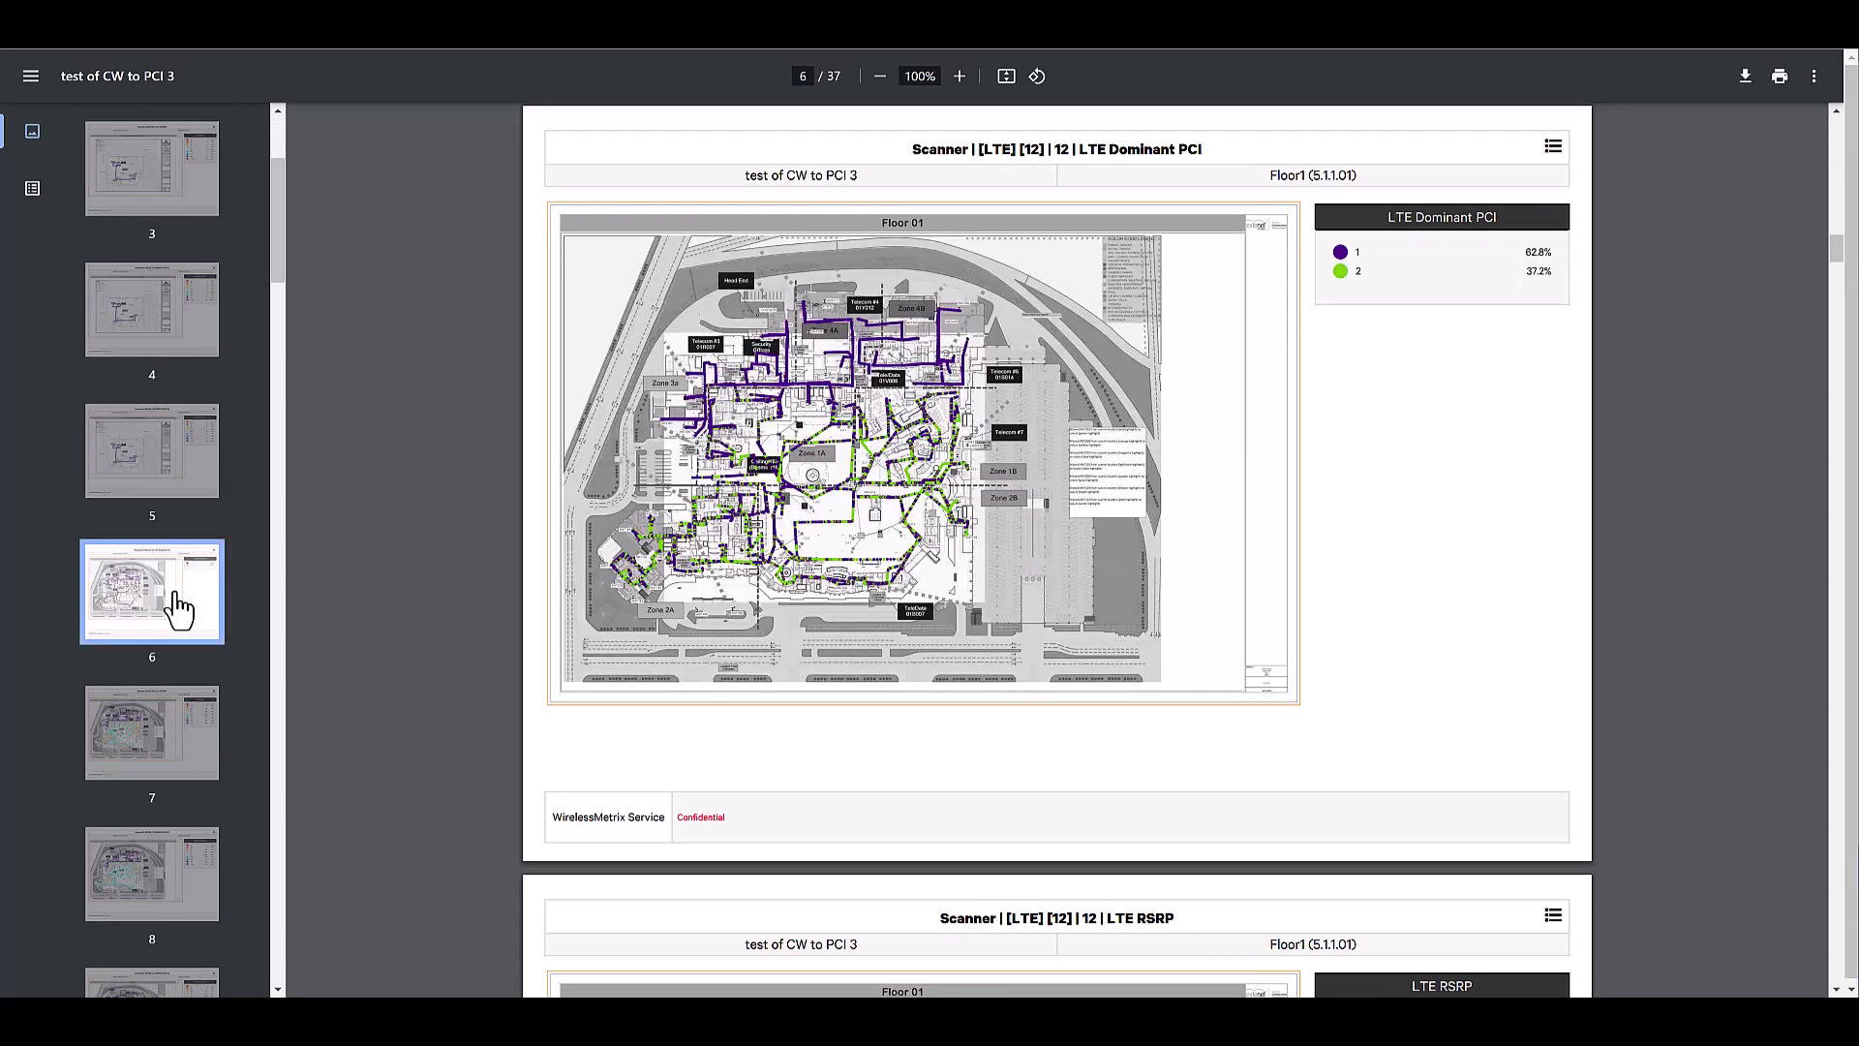
pyautogui.click(182, 746)
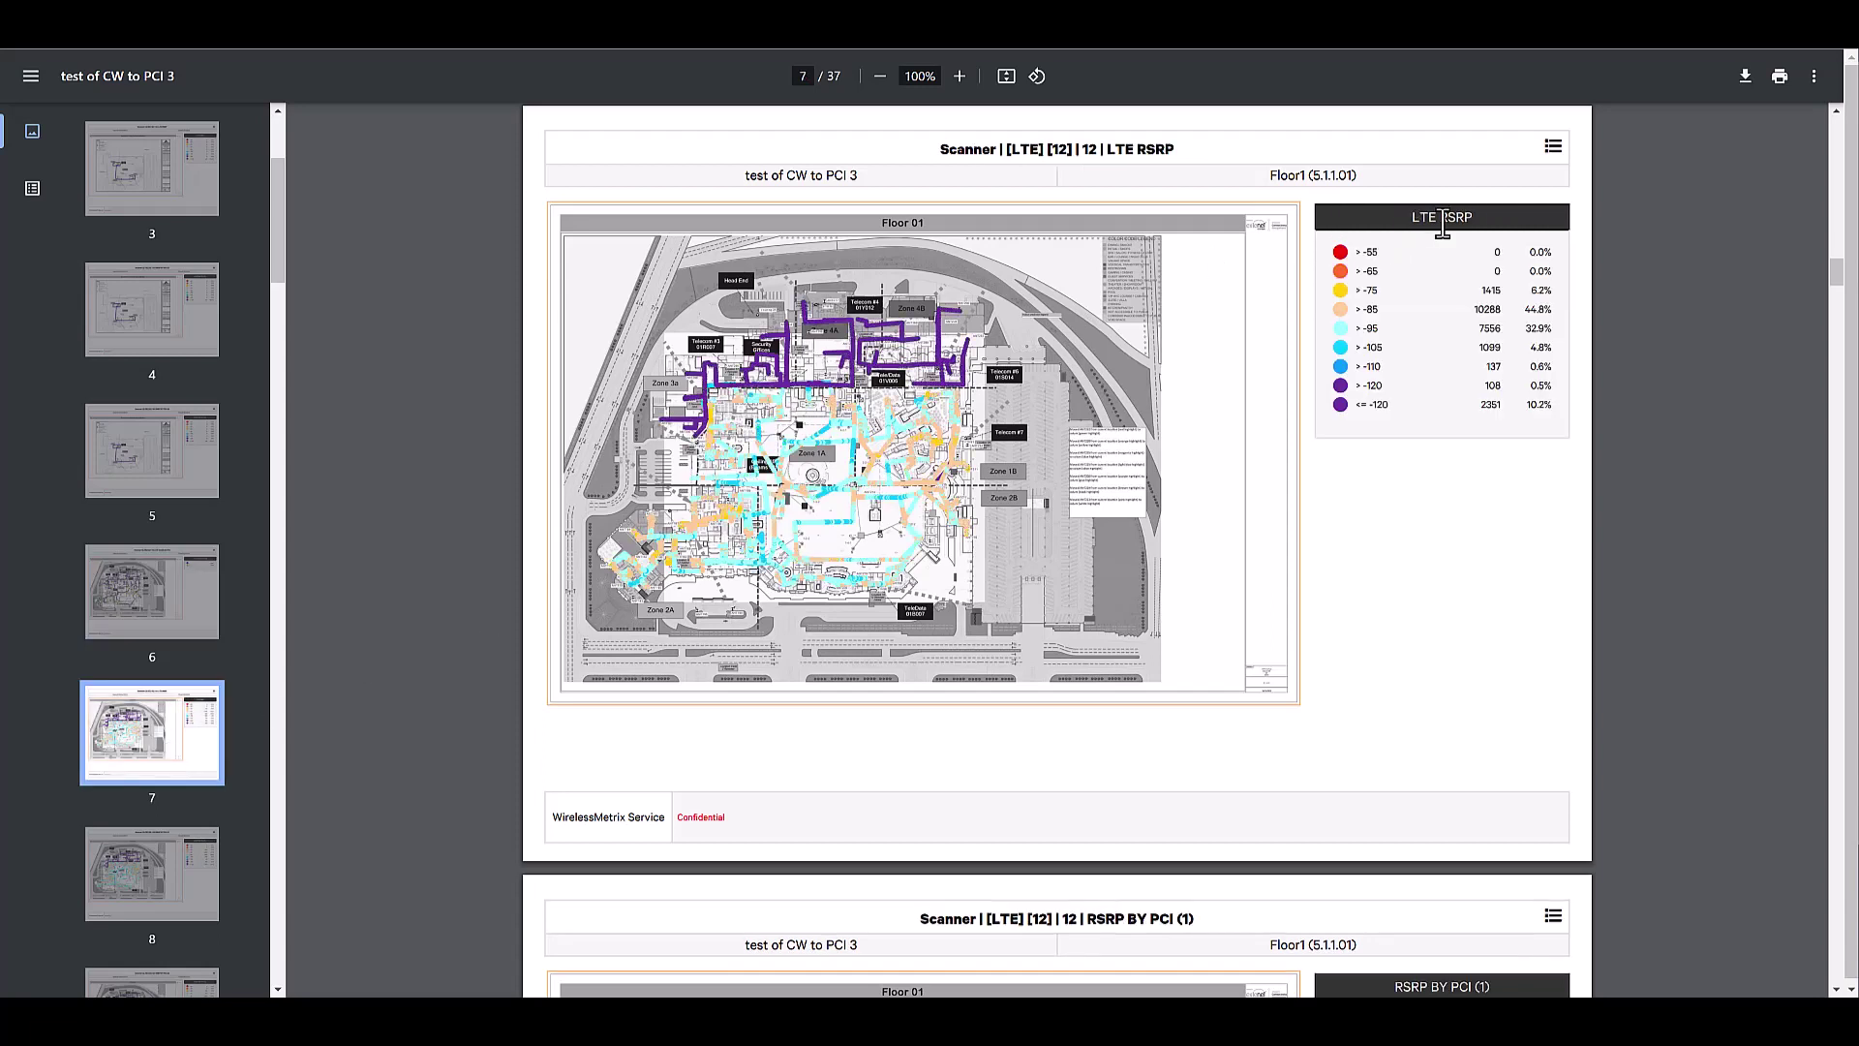
pyautogui.click(189, 881)
pyautogui.scroll(-1, 190, 888)
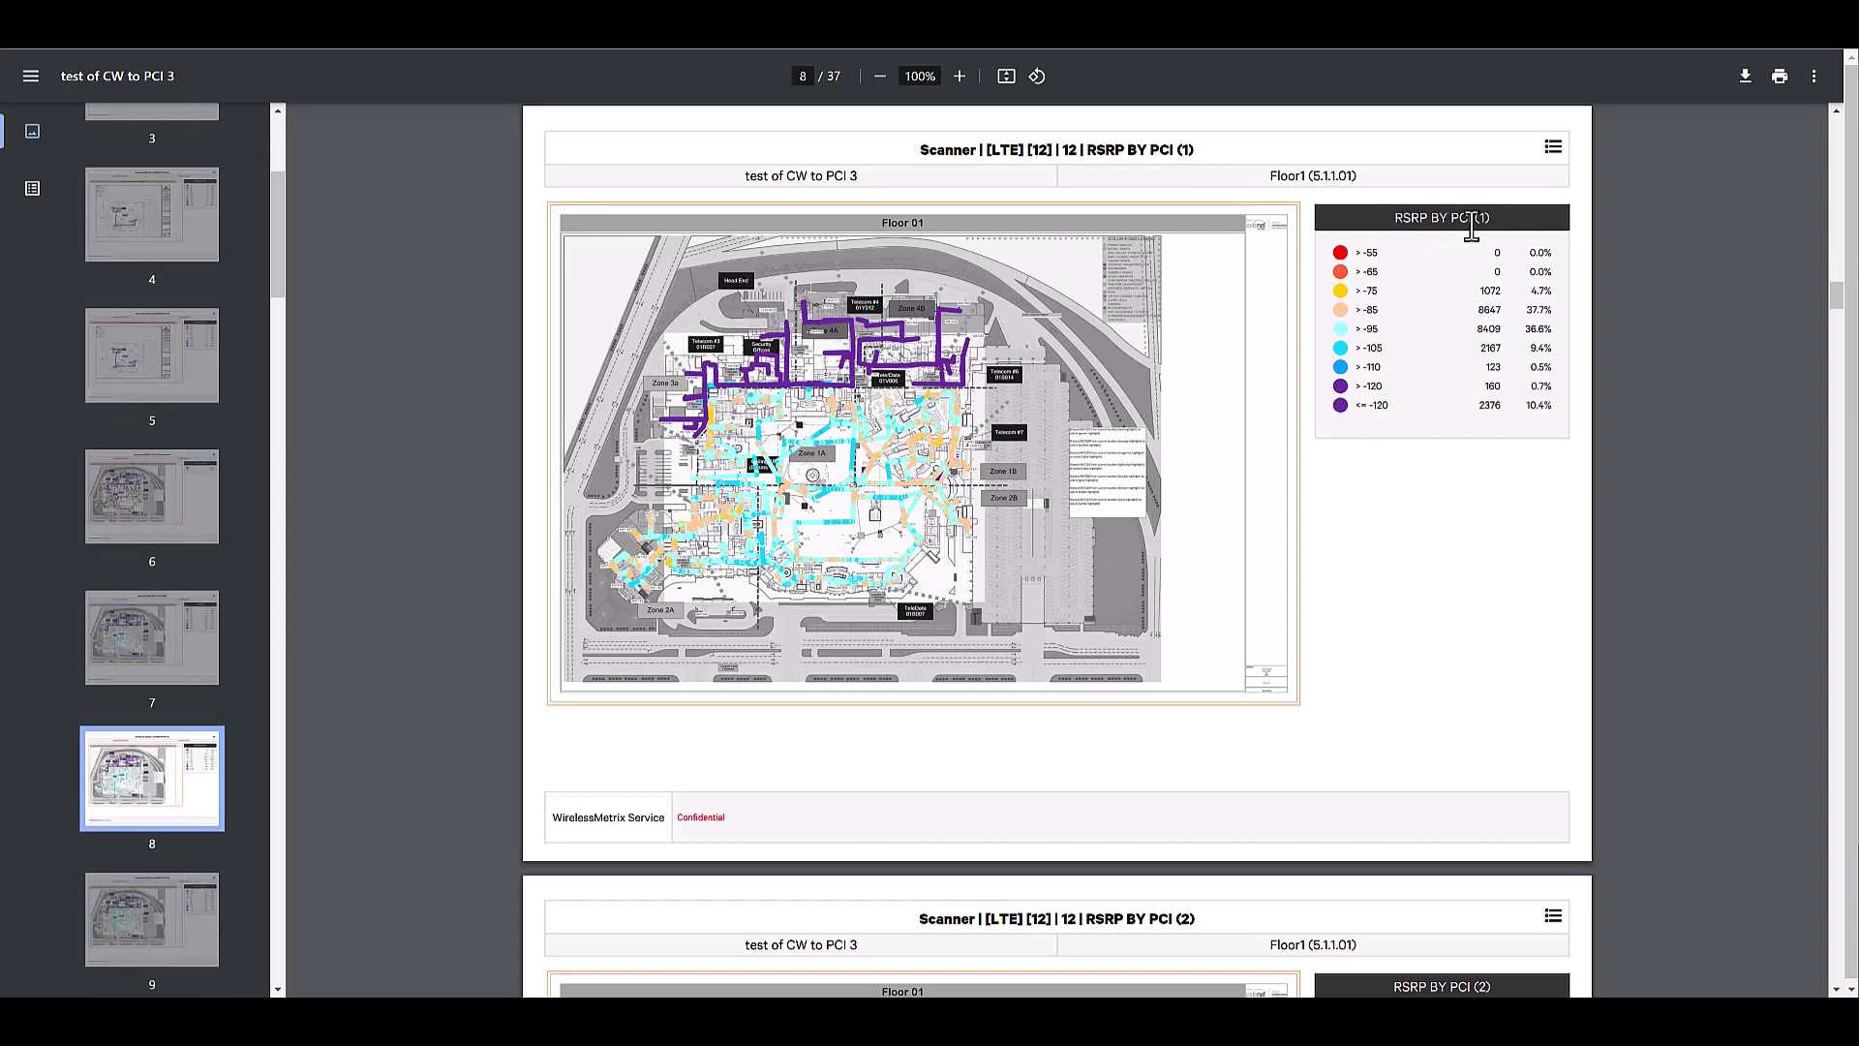
pyautogui.click(155, 924)
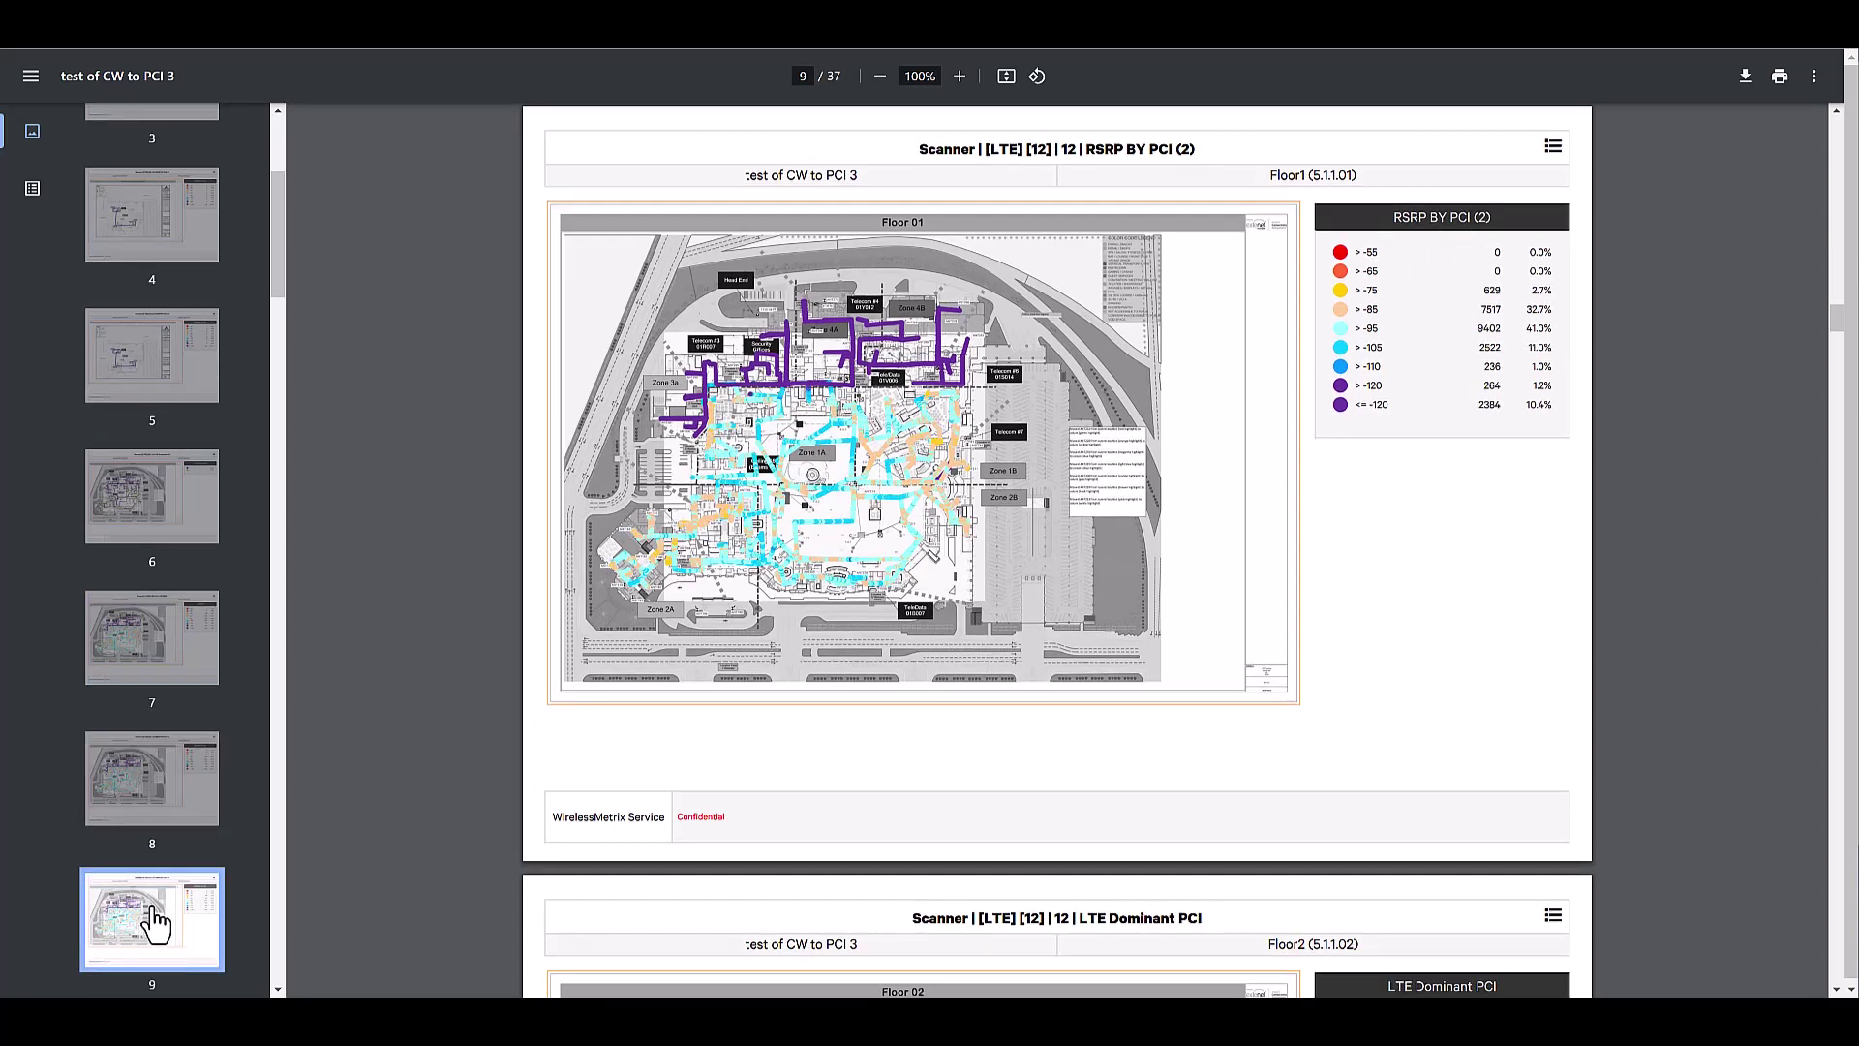
# - View the report's LTE 12 Dominant PCI and LTE RSRP pages for Floor 2
pyautogui.scroll(-3, 154, 920)
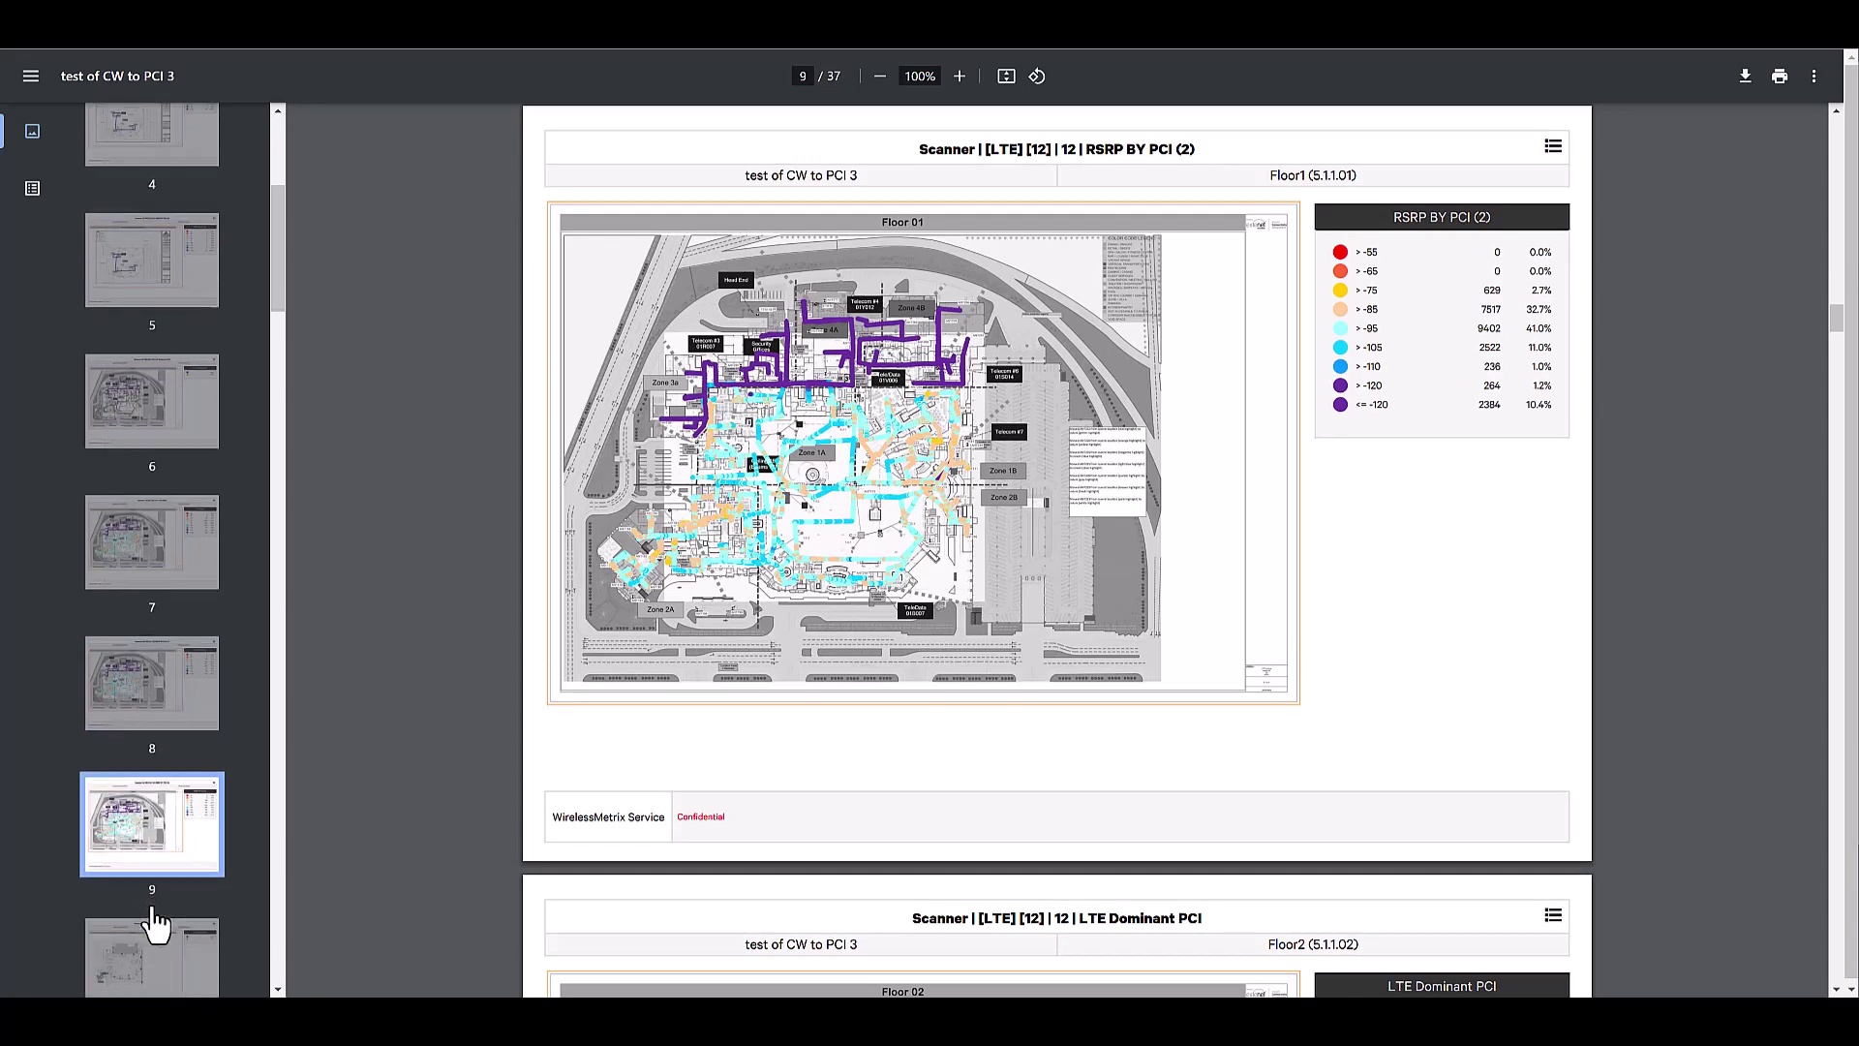
pyautogui.click(159, 888)
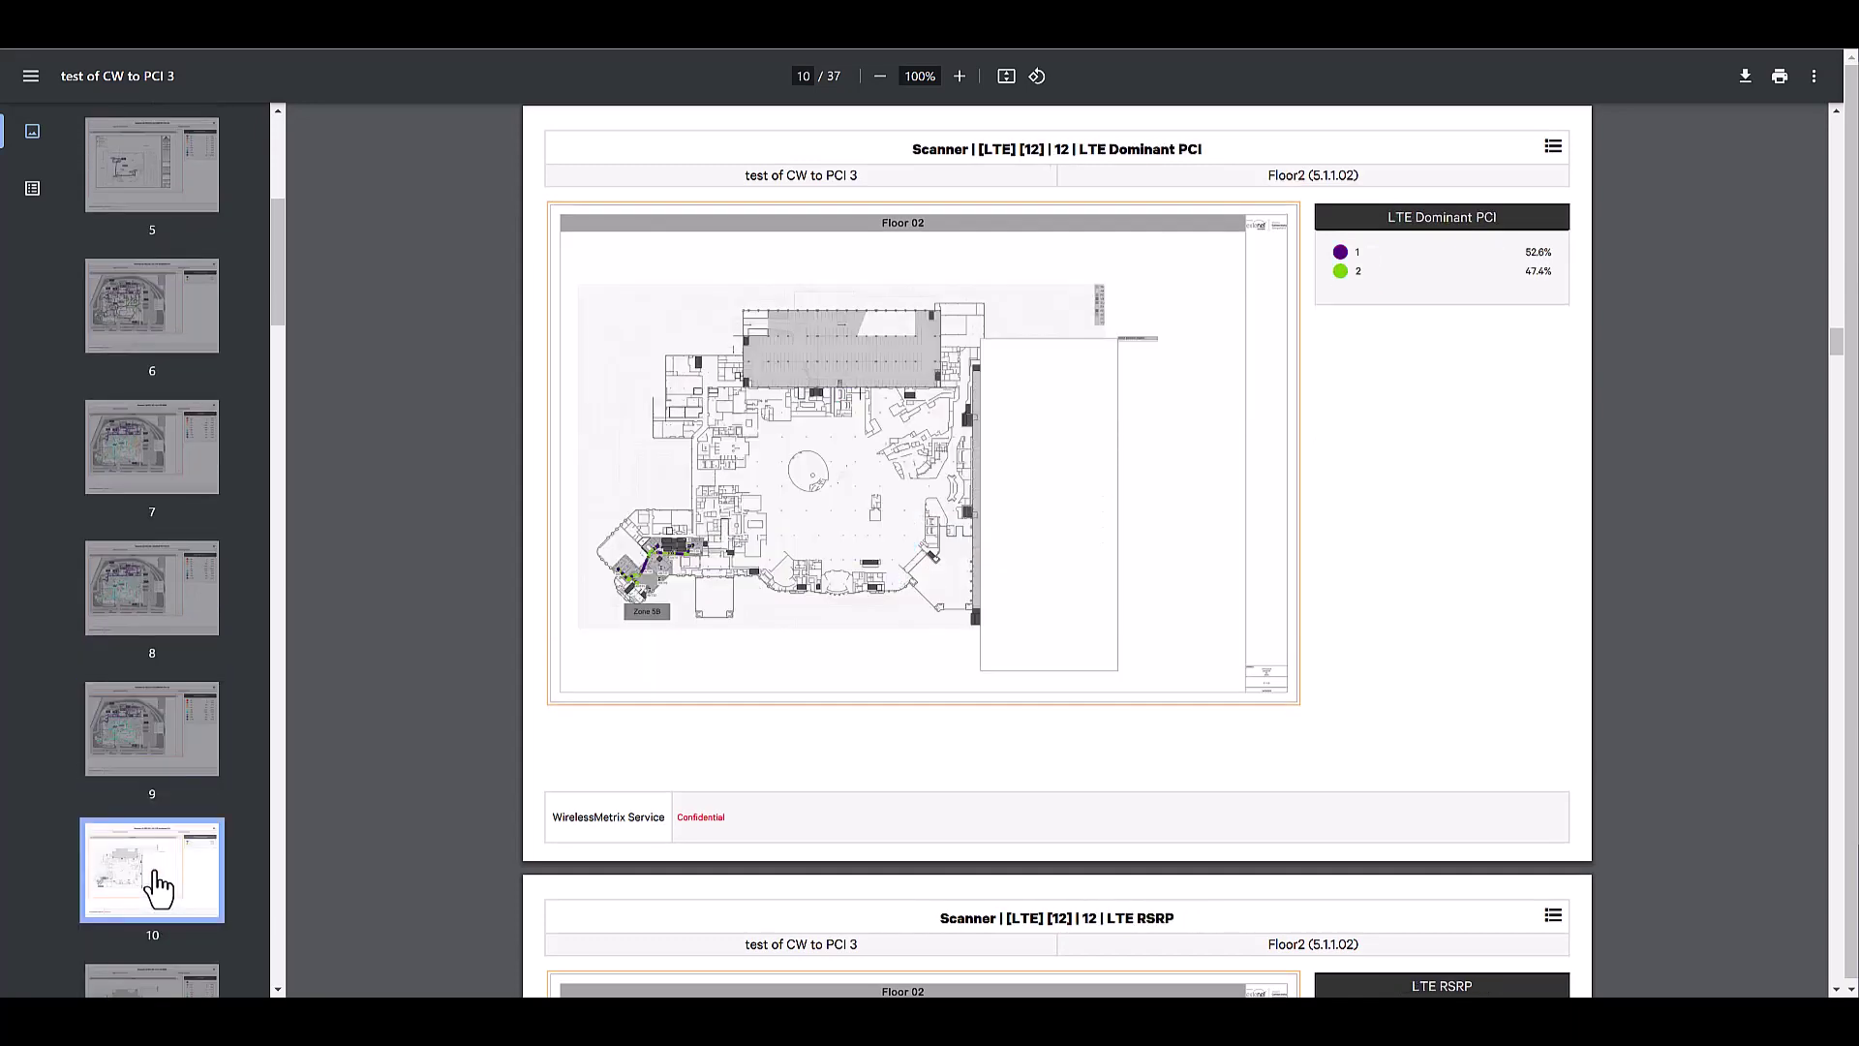
pyautogui.scroll(-1, 155, 881)
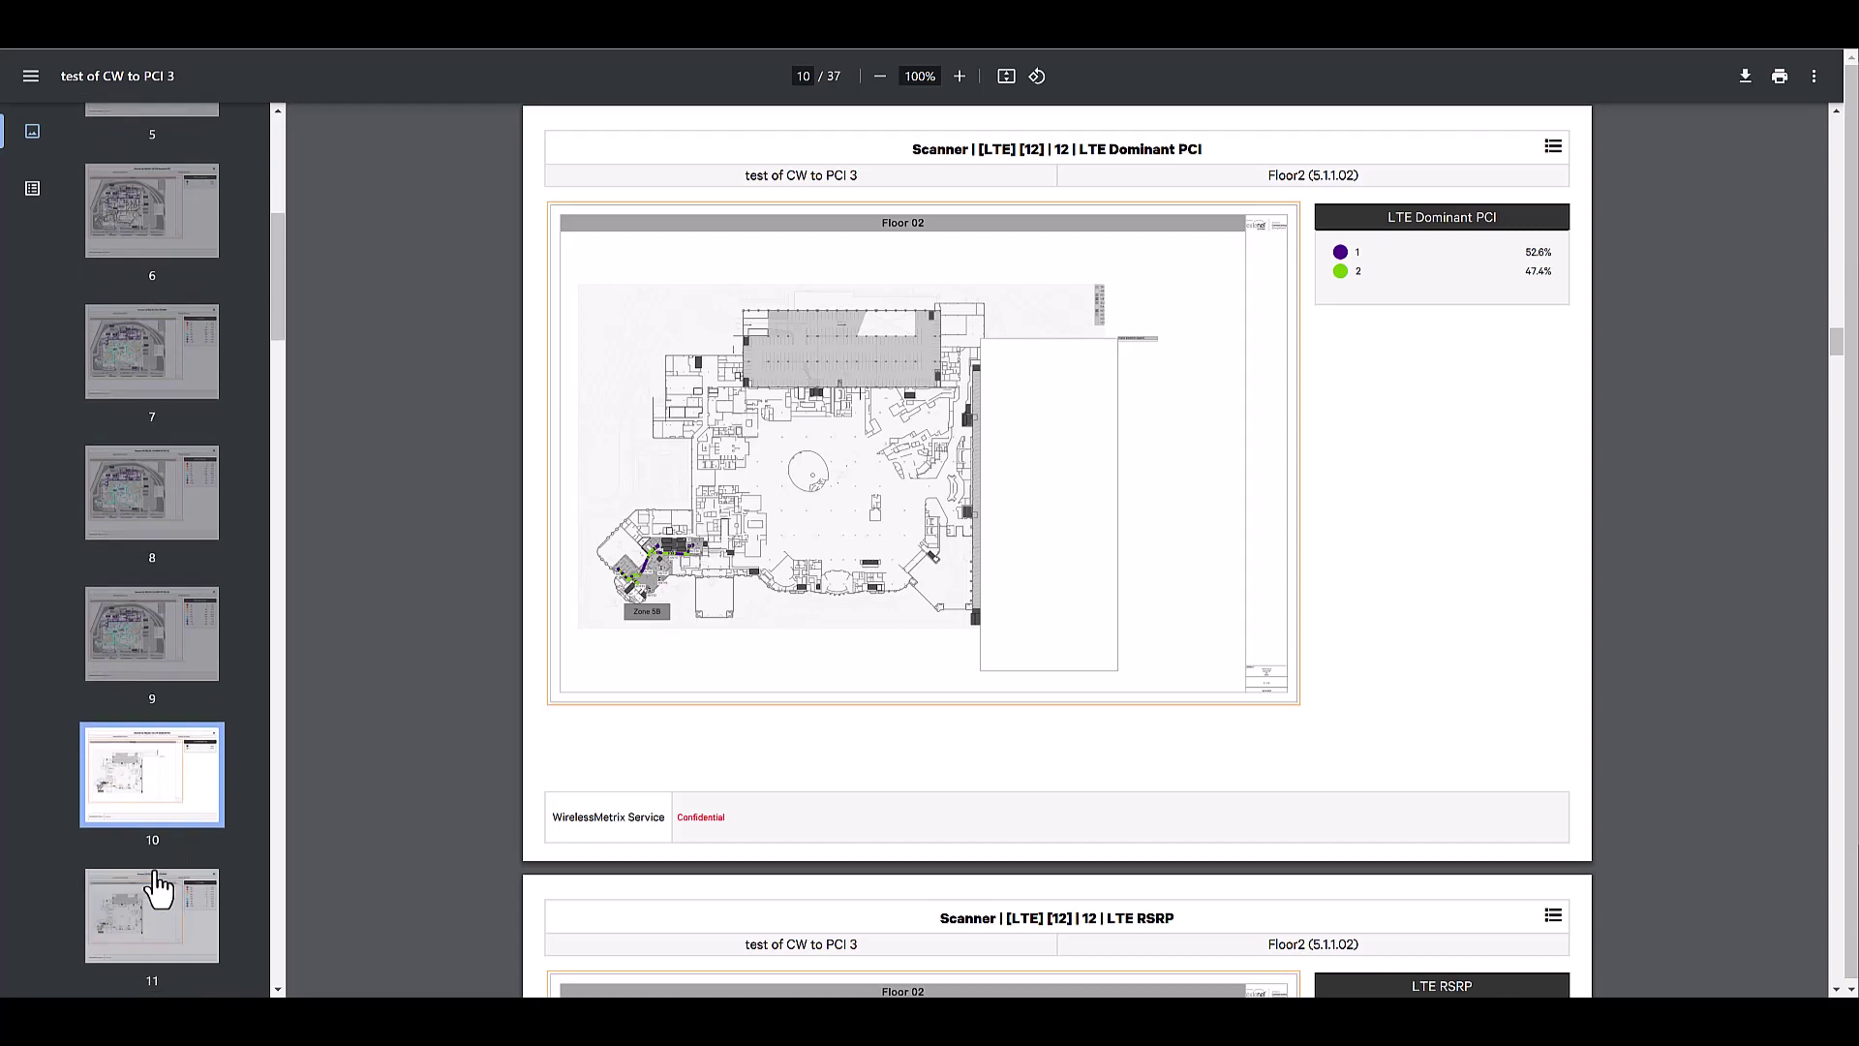
pyautogui.click(155, 925)
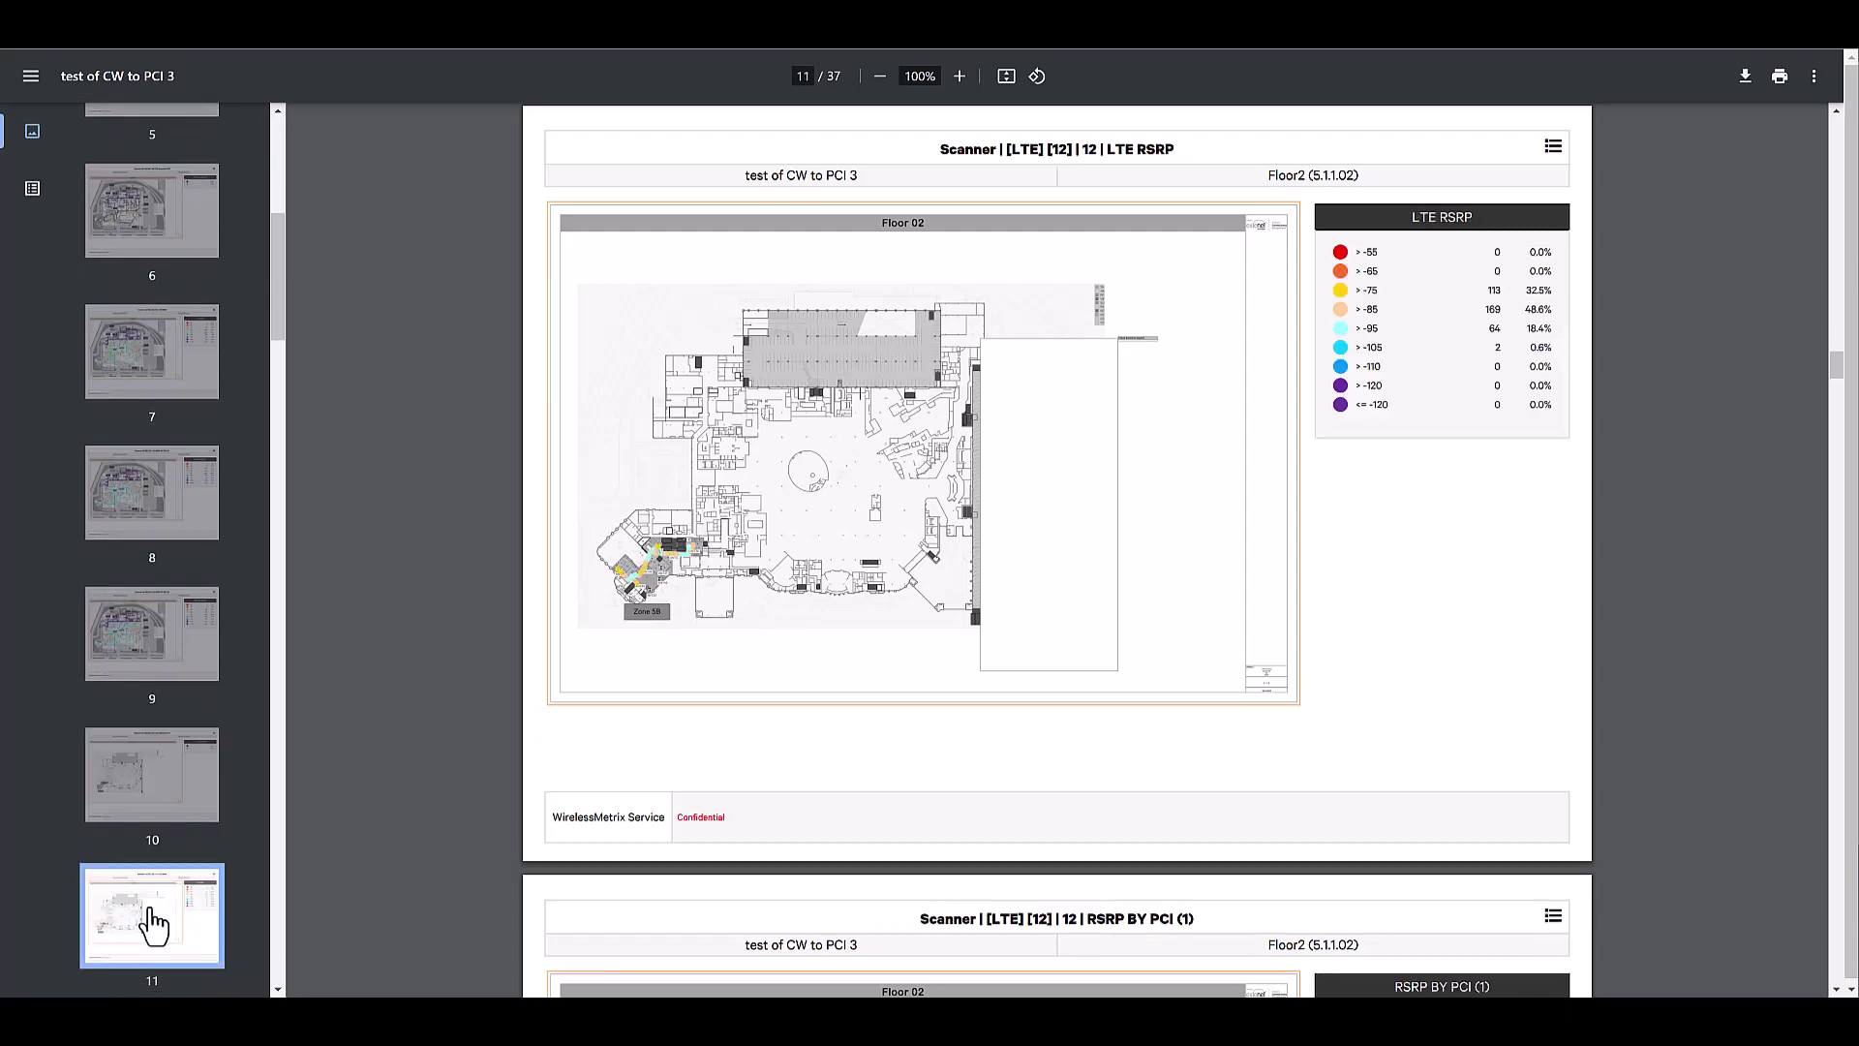